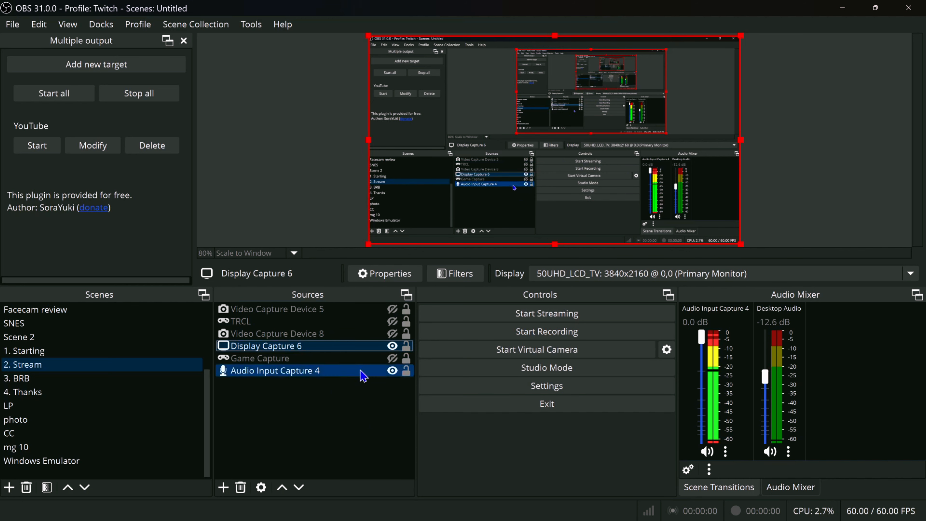
{"action": "left_click", "coordinate": [375, 334], "text": "ctrl"}
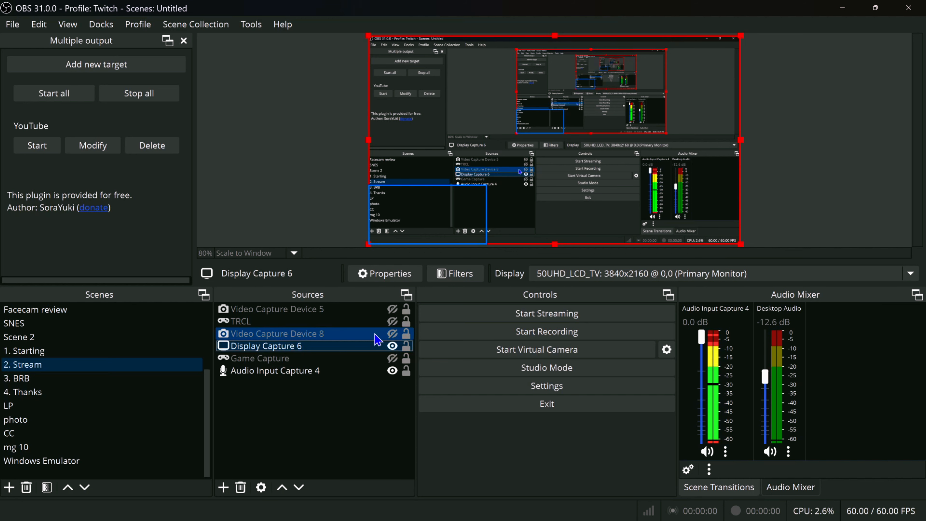
{"action": "key", "text": "Up"}
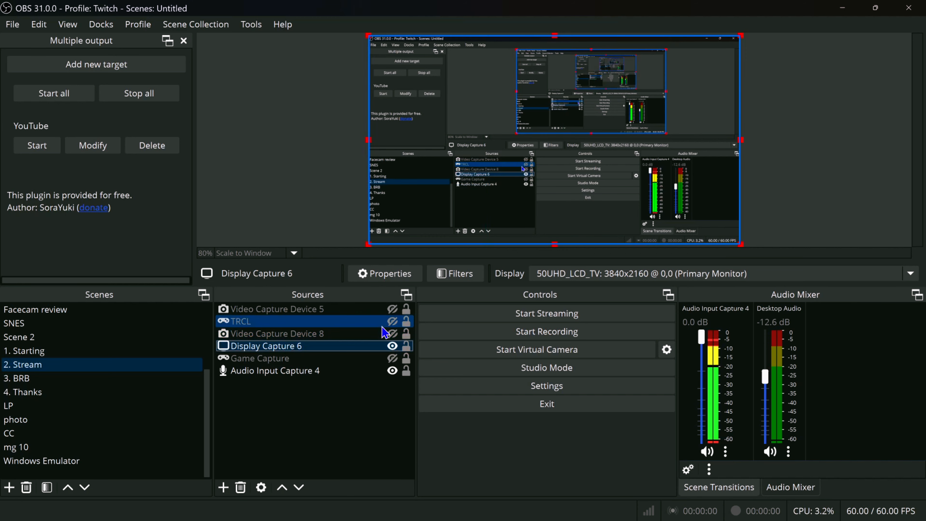
{"action": "left_click", "coordinate": [335, 332]}
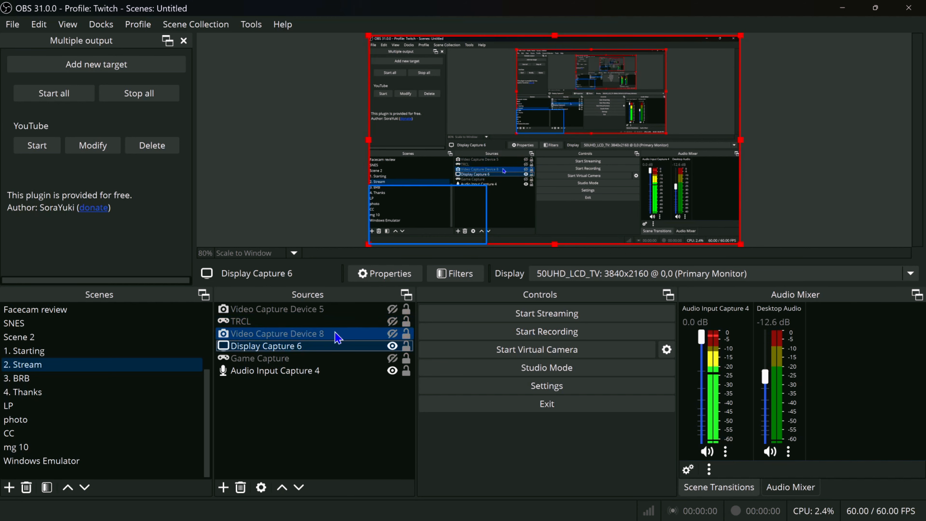
{"action": "left_click", "coordinate": [335, 332], "text": "ctrl"}
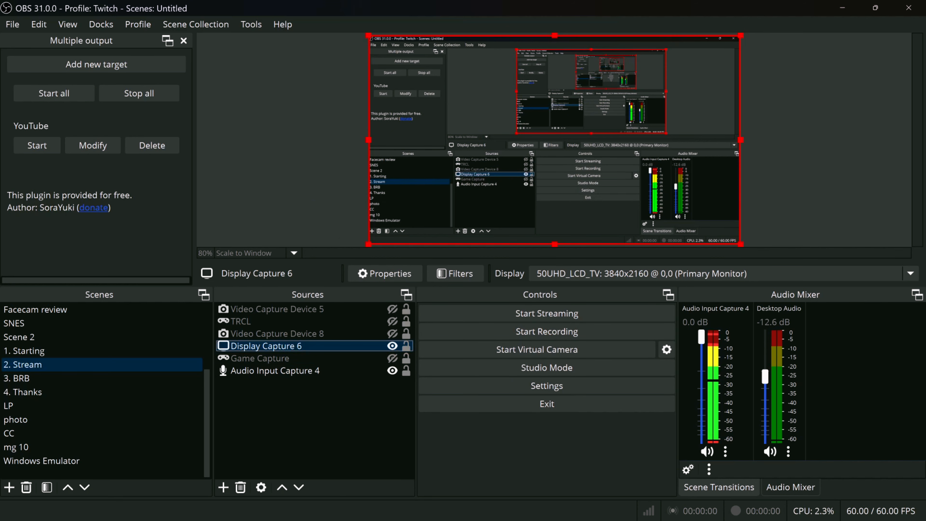
- Switch to Streamlabs Desktop, look at its general settings, and return to OBS
{"action": "mouse_move", "coordinate": [604, 506]}
{"action": "left_click", "coordinate": [533, 503]}
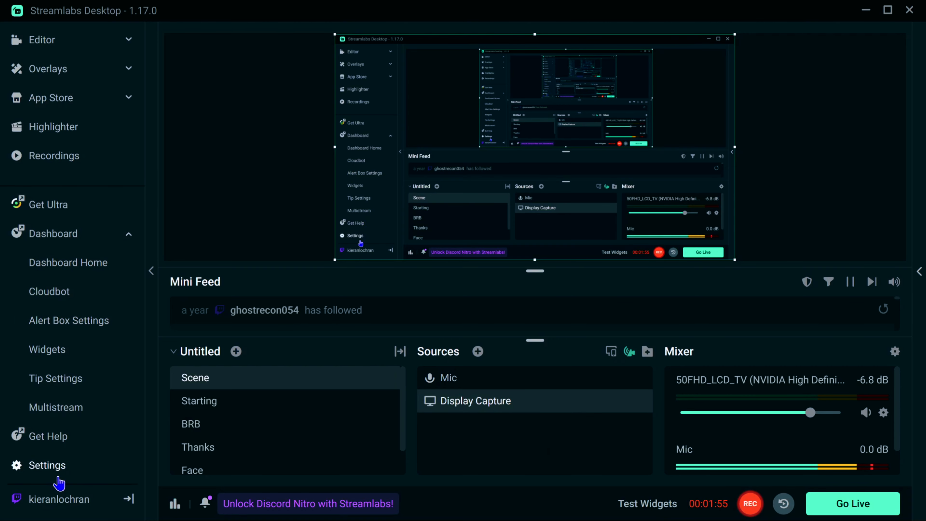
{"action": "left_click", "coordinate": [54, 469]}
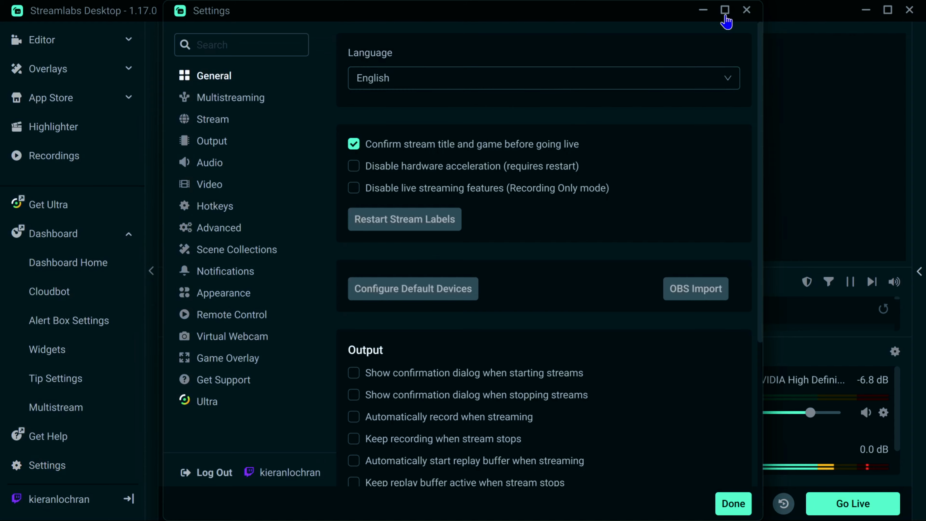
{"action": "left_click", "coordinate": [747, 10]}
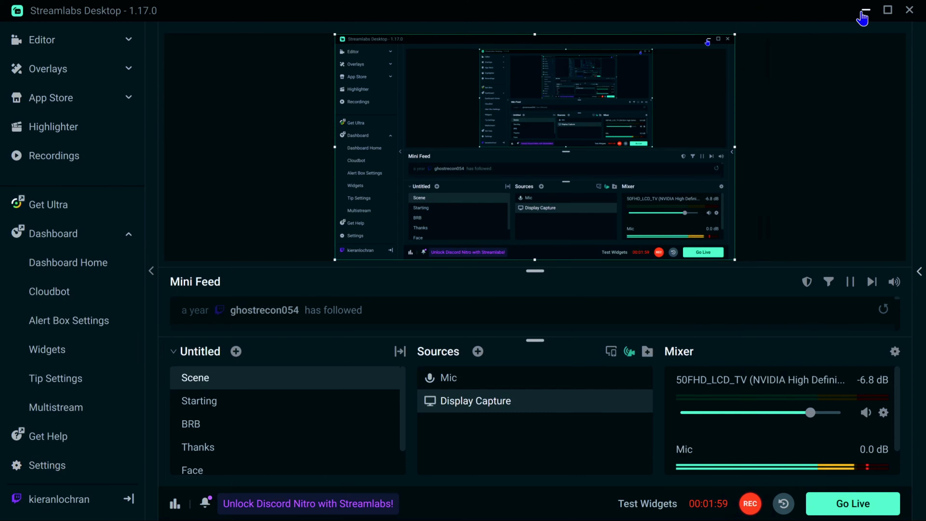
{"action": "left_click", "coordinate": [866, 12]}
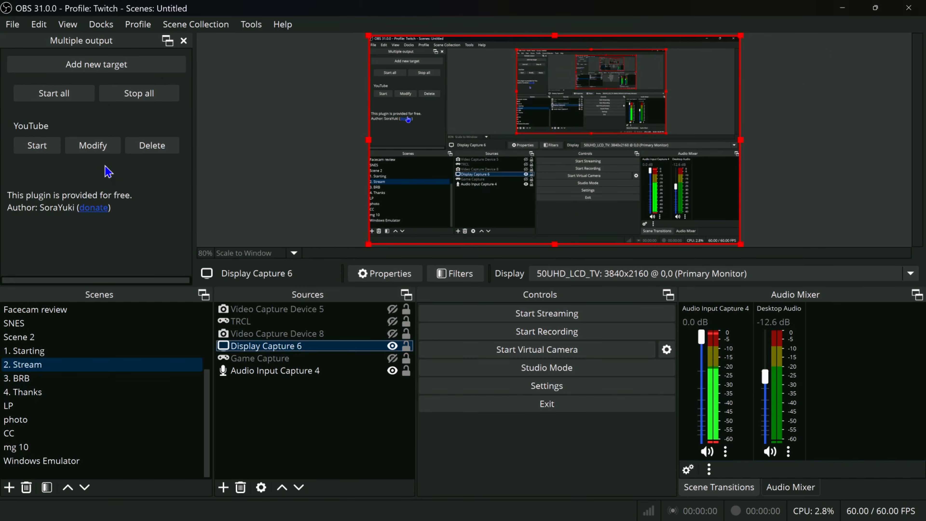
- Open the OBS settings and review all the General options, including output, snapping, projectors, preview and multiview
{"action": "left_click", "coordinate": [21, 28]}
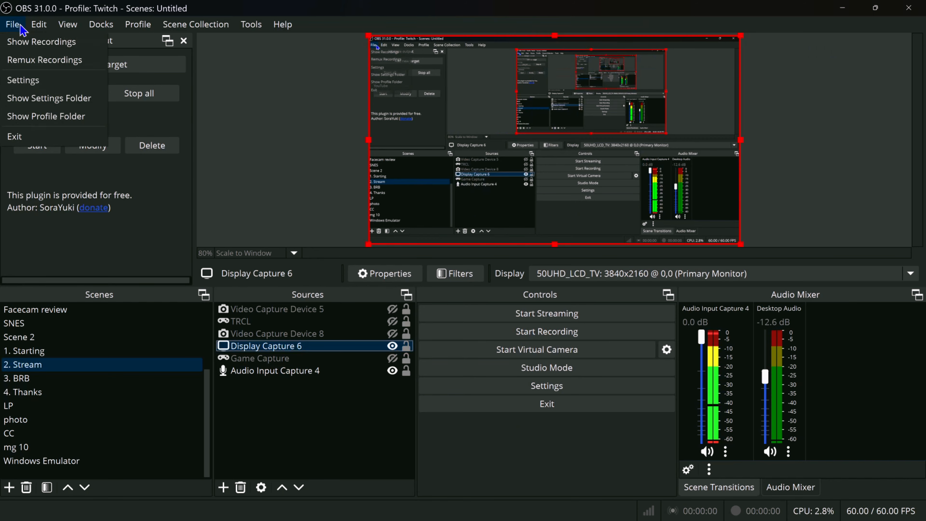
{"action": "left_click", "coordinate": [24, 81]}
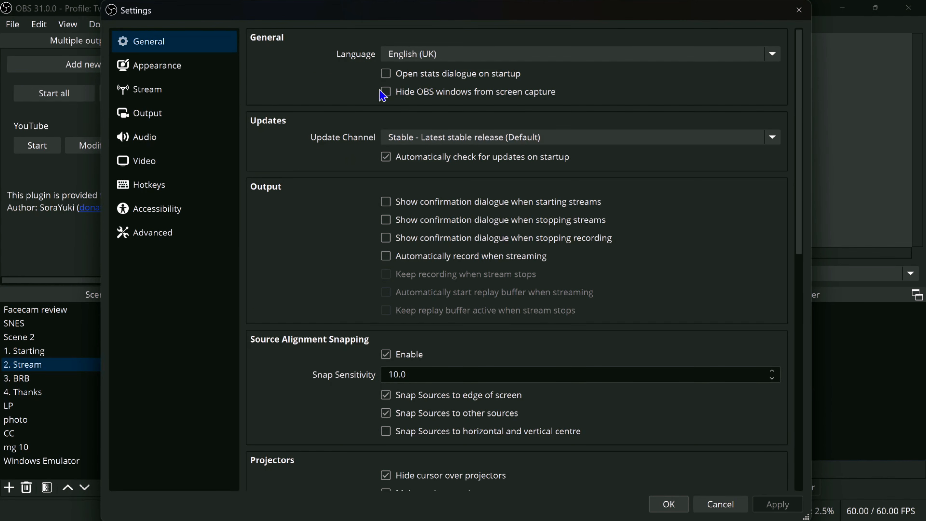
{"action": "scroll", "coordinate": [399, 229], "scroll_direction": "down", "scroll_amount": 5}
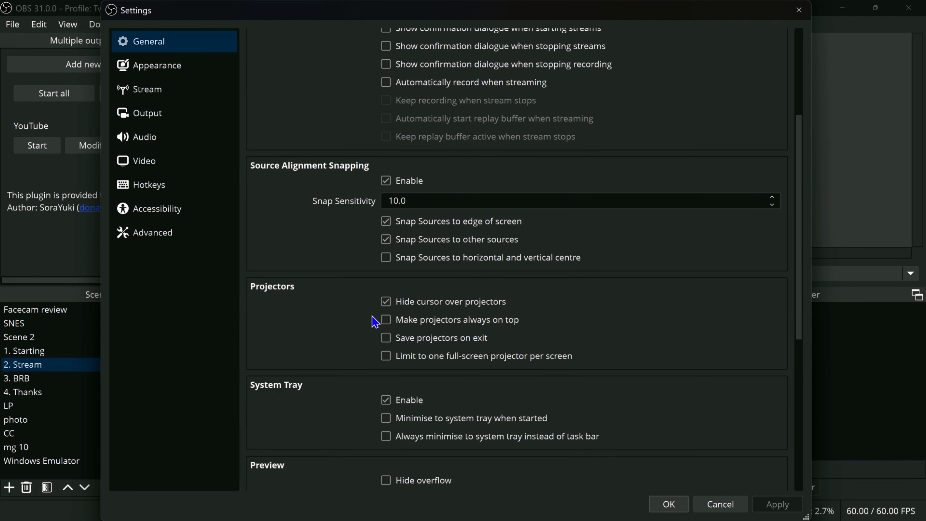
{"action": "scroll", "coordinate": [374, 321], "scroll_direction": "down", "scroll_amount": 6}
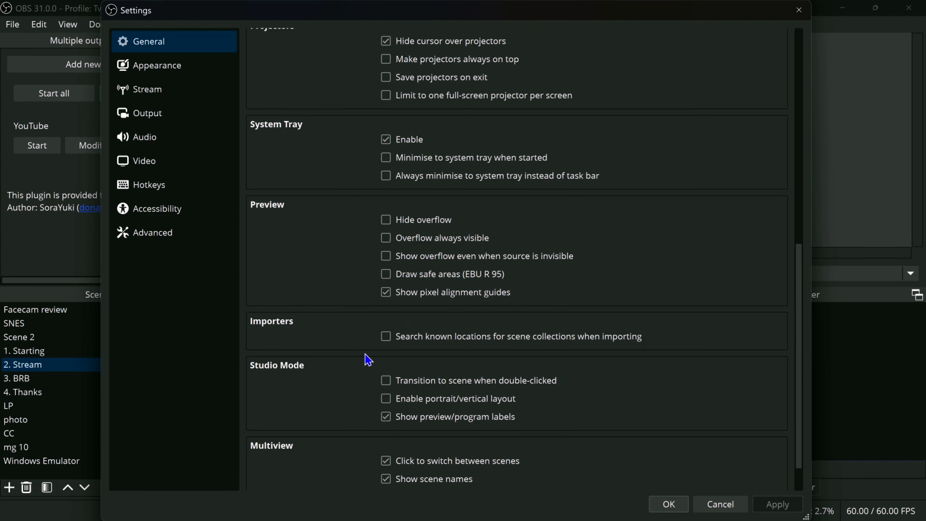
{"action": "scroll", "coordinate": [368, 360], "scroll_direction": "down", "scroll_amount": 1}
{"action": "scroll", "coordinate": [366, 364], "scroll_direction": "up", "scroll_amount": 10}
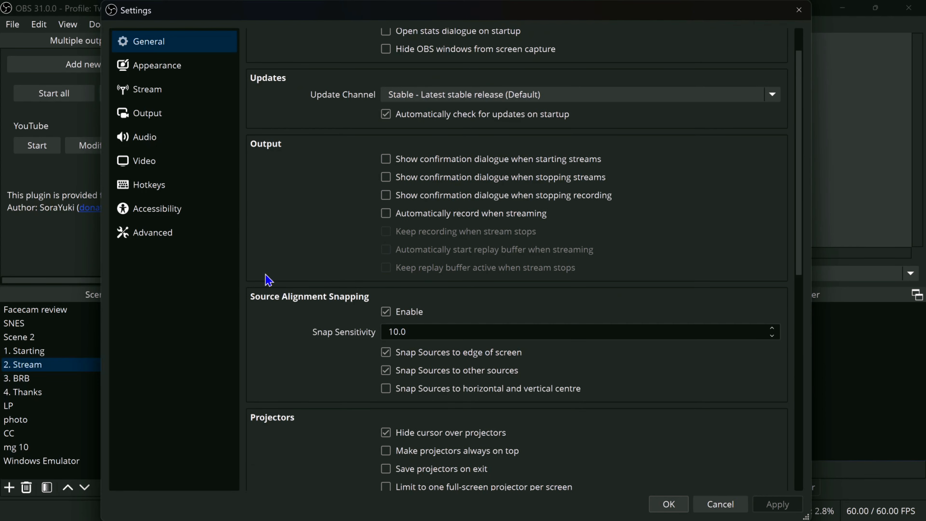
{"action": "scroll", "coordinate": [355, 211], "scroll_direction": "up", "scroll_amount": 2}
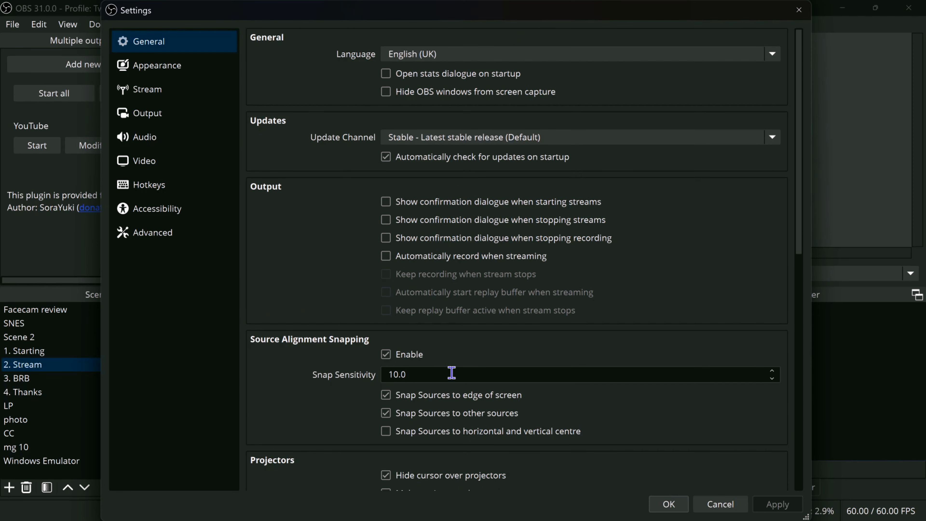
- Try the Grey and Acri styles for the Yami theme and set the style to Default
{"action": "left_click", "coordinate": [172, 71]}
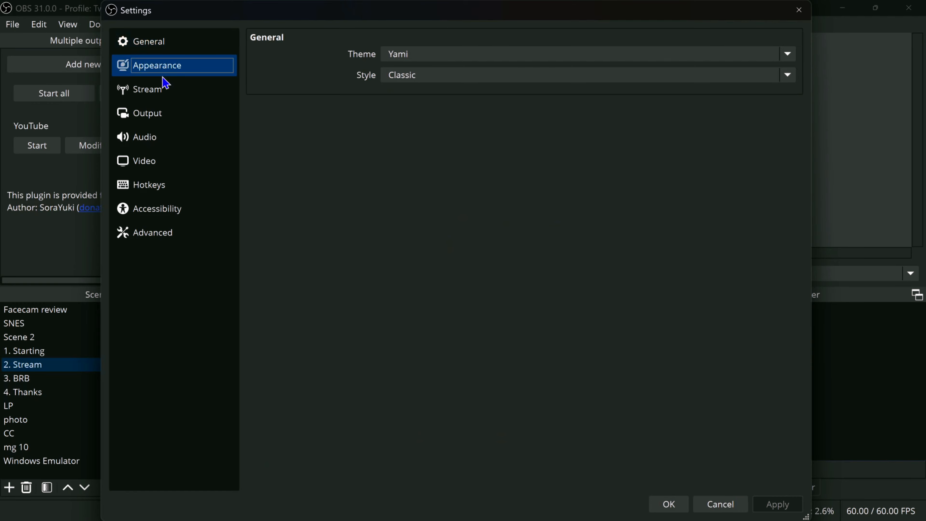
{"action": "left_click", "coordinate": [430, 54]}
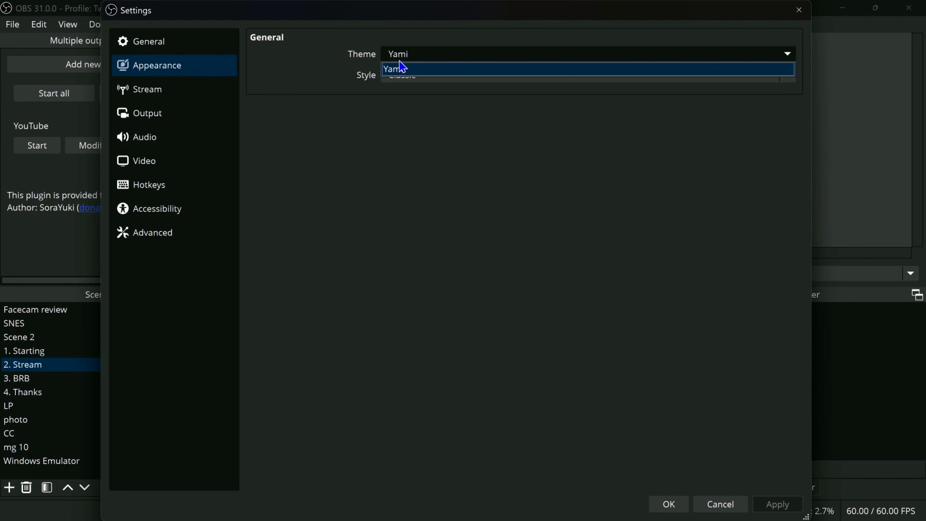
{"action": "left_click", "coordinate": [305, 80]}
{"action": "left_click", "coordinate": [450, 87]}
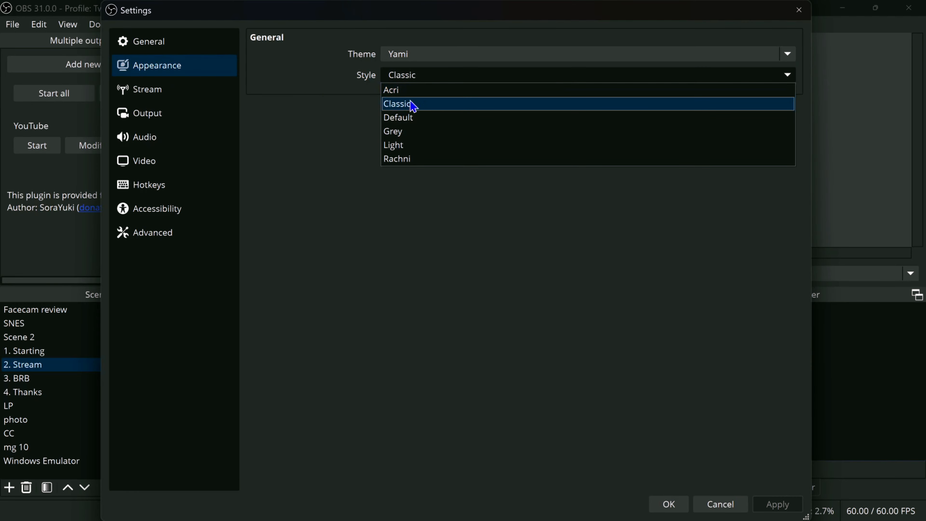
{"action": "left_click", "coordinate": [395, 135]}
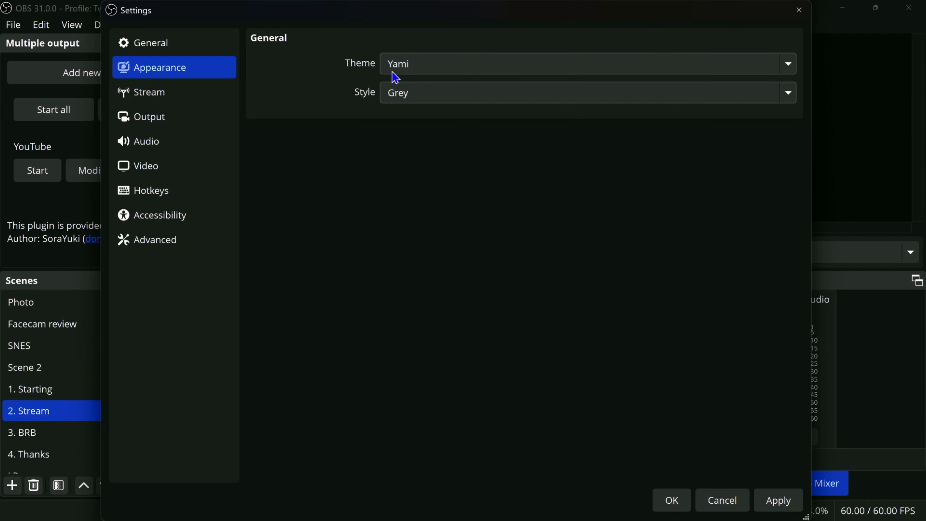
{"action": "left_click", "coordinate": [396, 91]}
{"action": "left_click", "coordinate": [396, 113]}
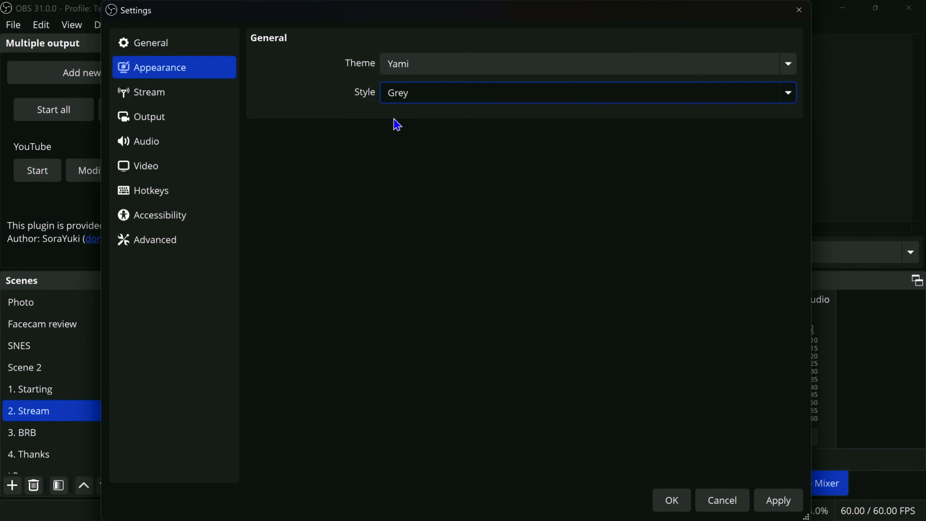
{"action": "left_click", "coordinate": [433, 96]}
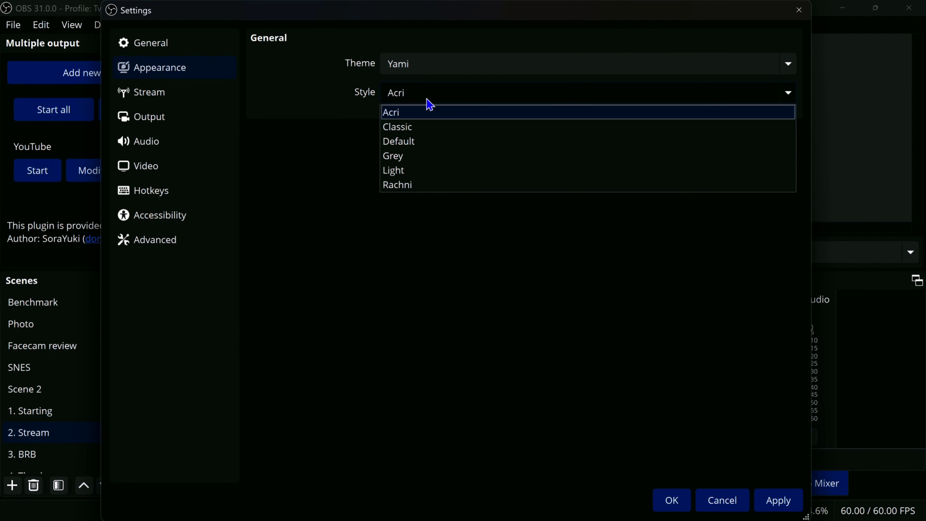
{"action": "left_click", "coordinate": [401, 127]}
- Review the Twitch stream settings and look through the available servers
{"action": "left_click", "coordinate": [197, 104]}
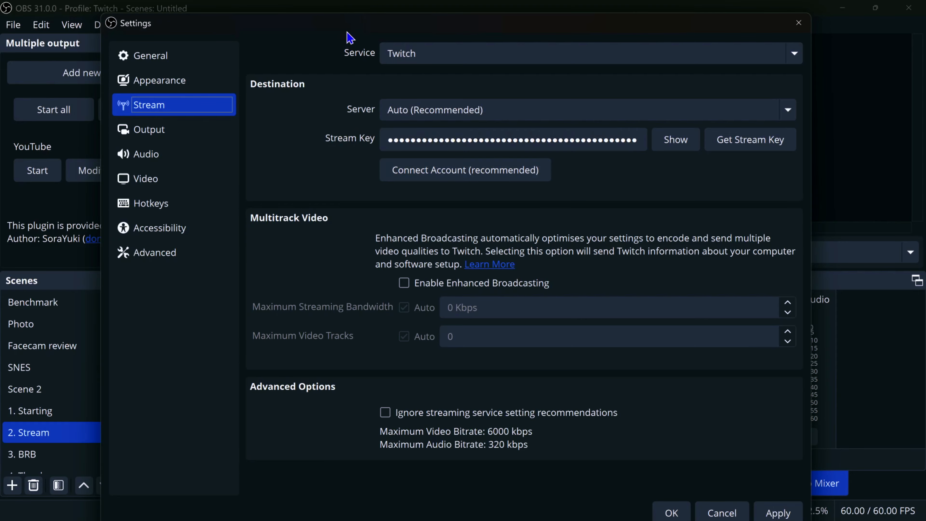
{"action": "left_click_drag", "start_coordinate": [347, 23], "coordinate": [473, 74]}
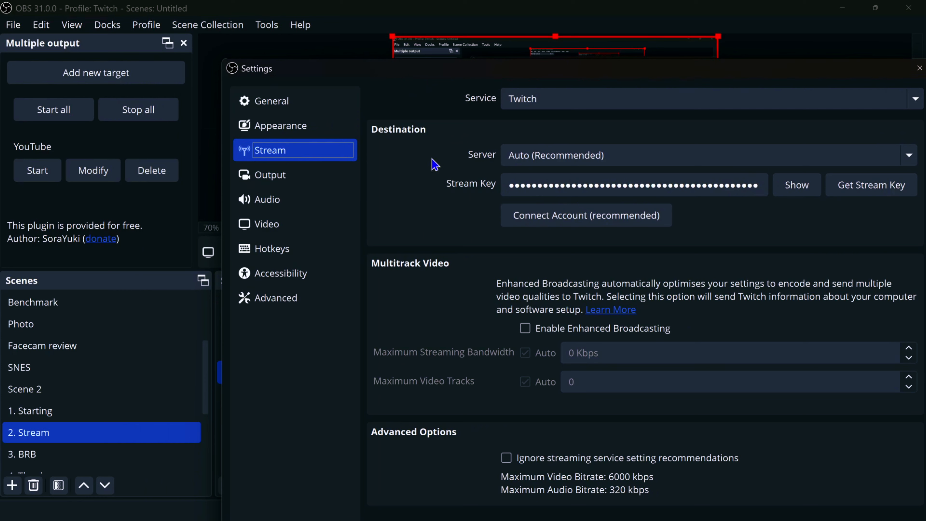
{"action": "left_click_drag", "start_coordinate": [494, 75], "coordinate": [423, 33]}
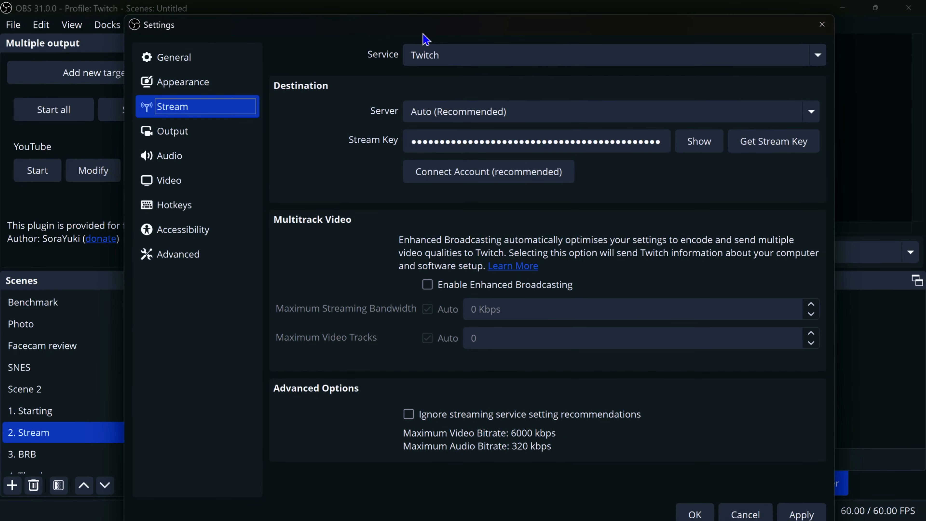
{"action": "left_click", "coordinate": [443, 114]}
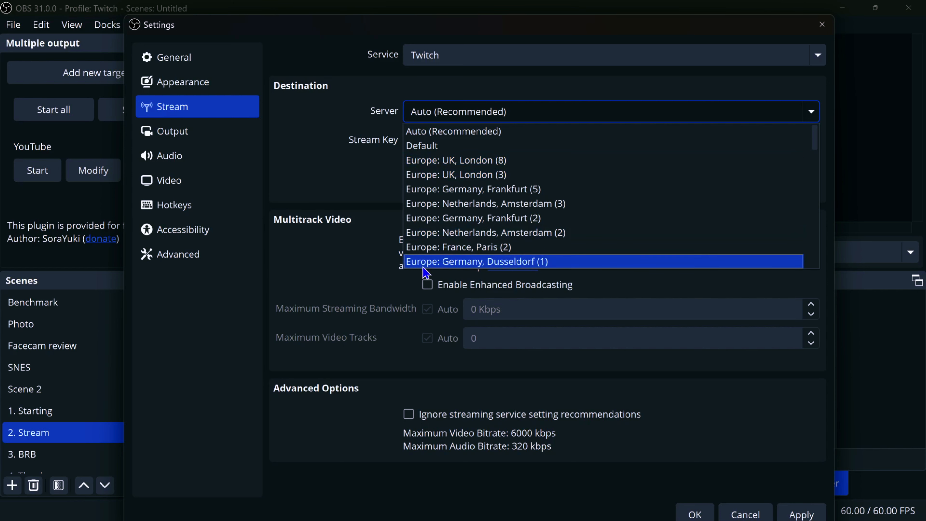
{"action": "left_click", "coordinate": [373, 152]}
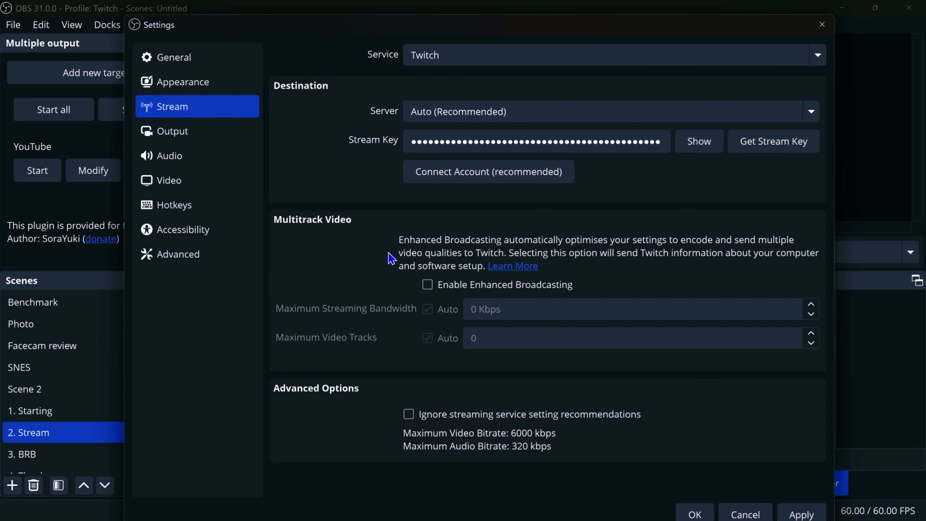
- Review the streaming output settings and inspect the available video encoders
{"action": "left_click", "coordinate": [207, 131]}
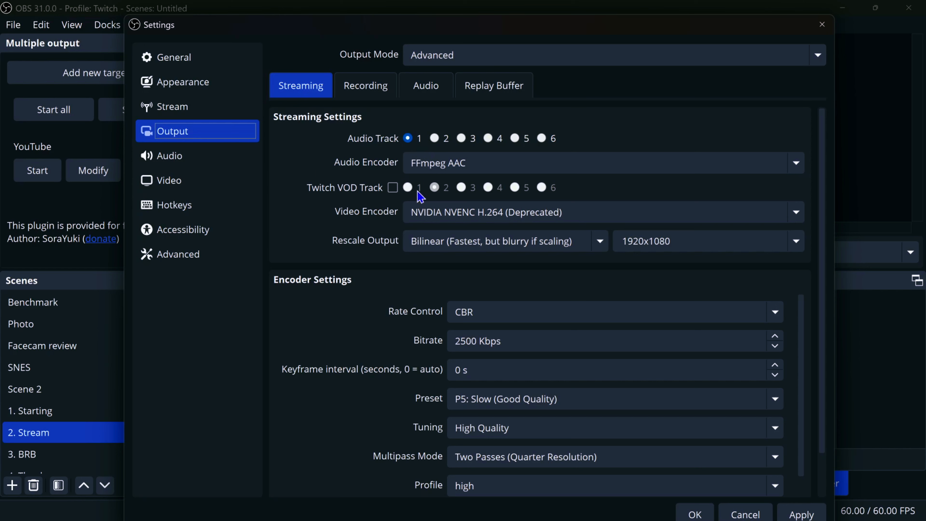
{"action": "left_click", "coordinate": [433, 219]}
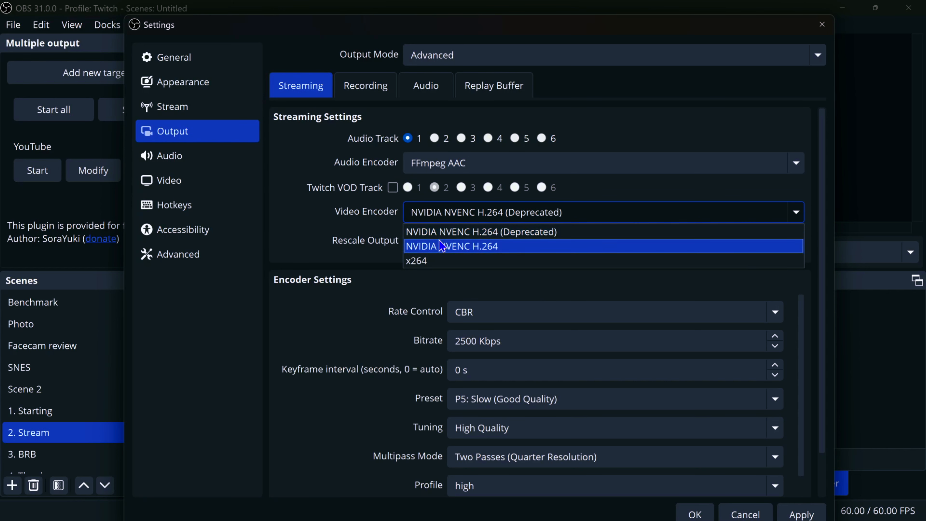
{"action": "left_click", "coordinate": [374, 241]}
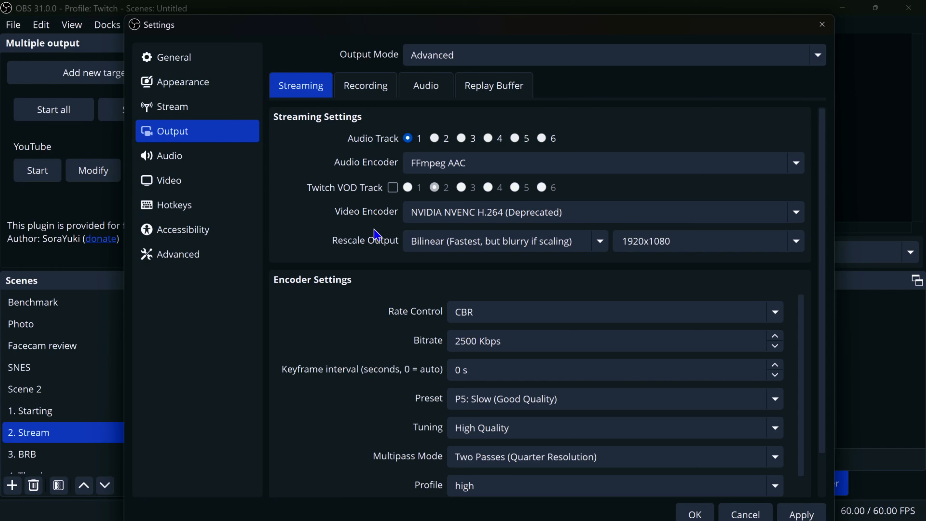
{"action": "left_click", "coordinate": [419, 212]}
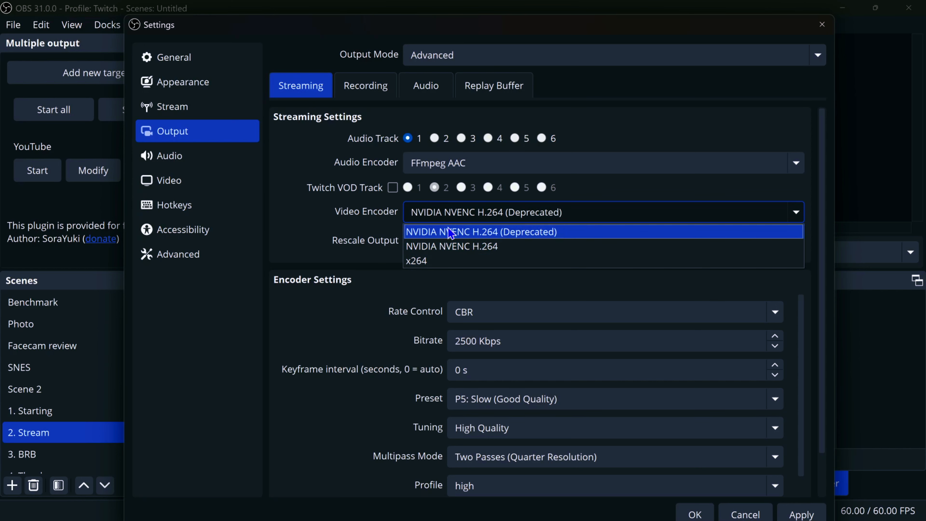
{"action": "left_click", "coordinate": [382, 232]}
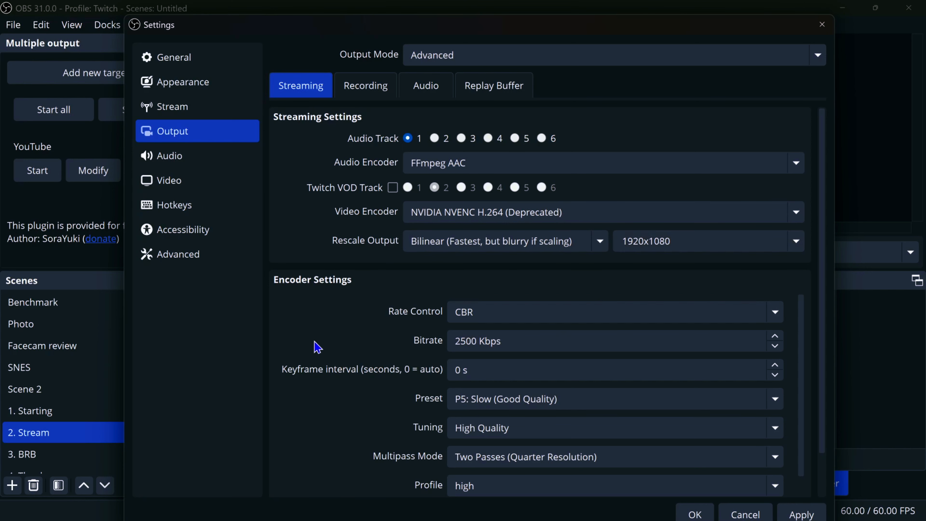
- Examine the encoder settings for streaming, including the bitrate
{"action": "scroll", "coordinate": [314, 349], "scroll_direction": "down", "scroll_amount": 5}
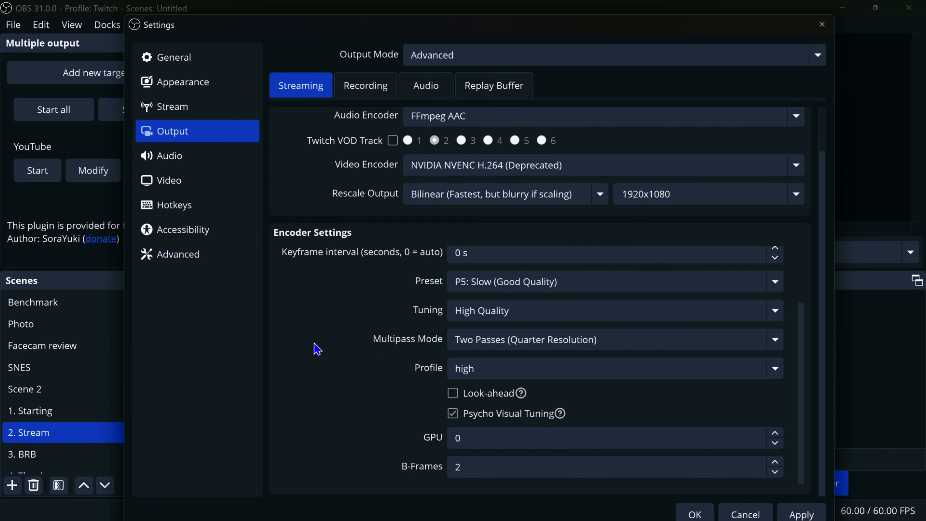
{"action": "scroll", "coordinate": [317, 349], "scroll_direction": "up", "scroll_amount": 5}
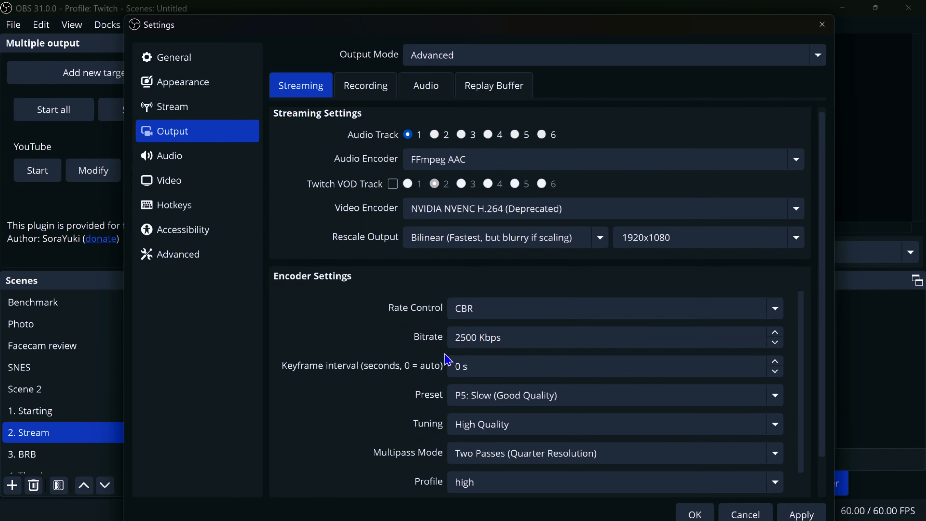
{"action": "left_click", "coordinate": [478, 337]}
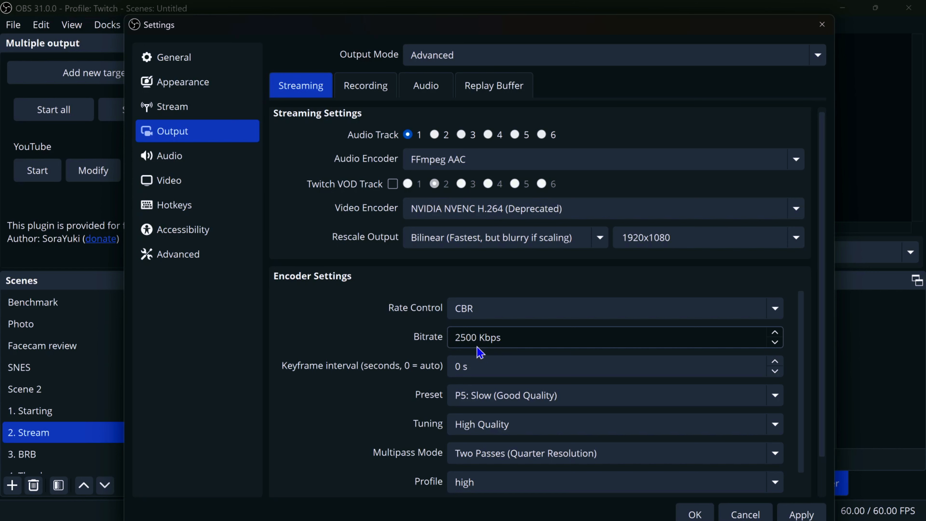
- Review the recording output settings, including the recording path, format and encoders
{"action": "left_click", "coordinate": [359, 88]}
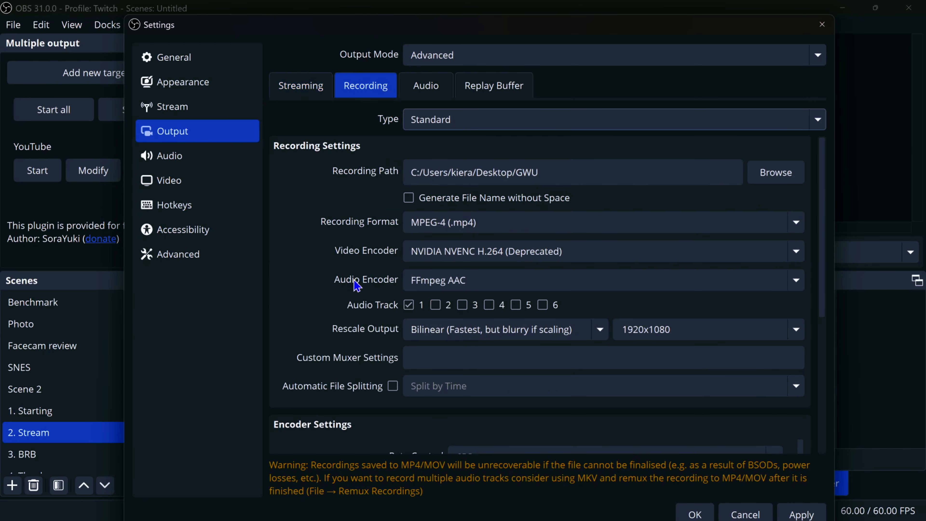
{"action": "scroll", "coordinate": [357, 289], "scroll_direction": "down", "scroll_amount": 5}
{"action": "scroll", "coordinate": [357, 289], "scroll_direction": "up", "scroll_amount": 5}
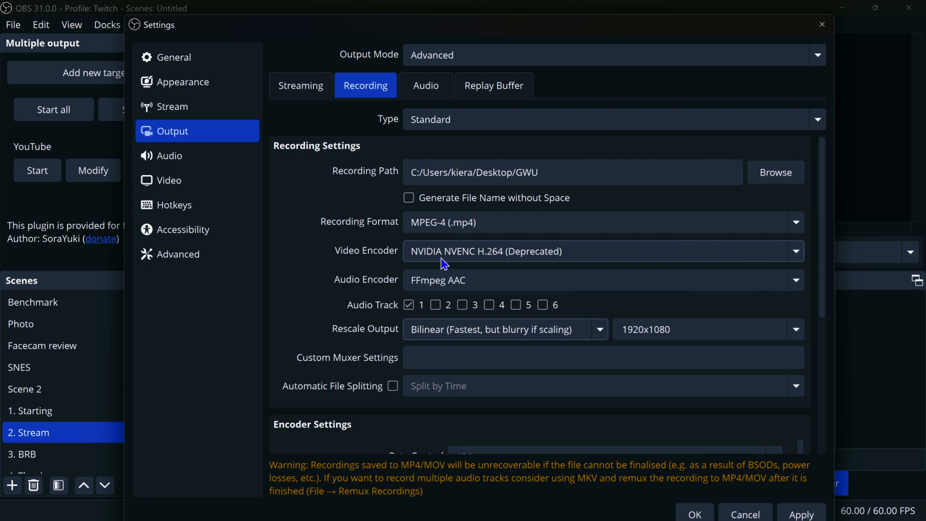
- Examine the available recording formats and the encoder settings for recording, from rate control down to the profile options
{"action": "left_click", "coordinate": [442, 224]}
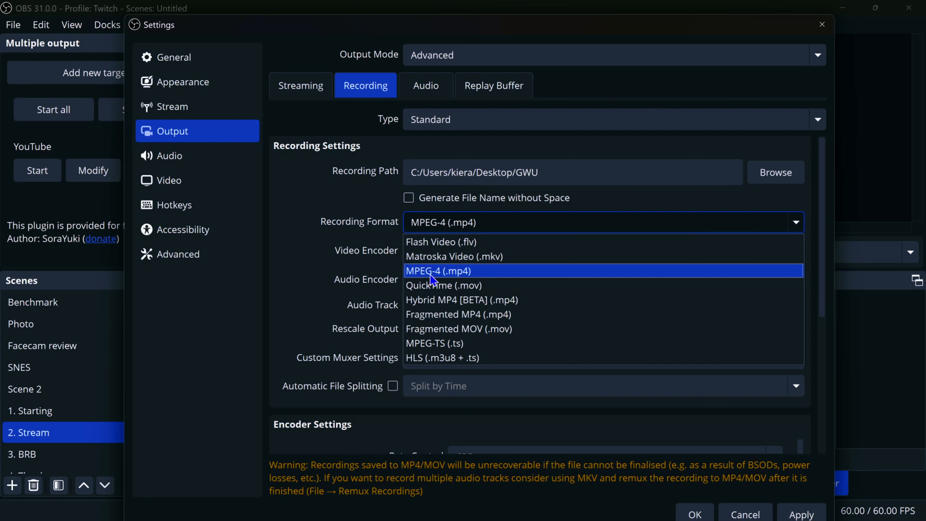
{"action": "left_click", "coordinate": [376, 279]}
{"action": "scroll", "coordinate": [375, 279], "scroll_direction": "down", "scroll_amount": 5}
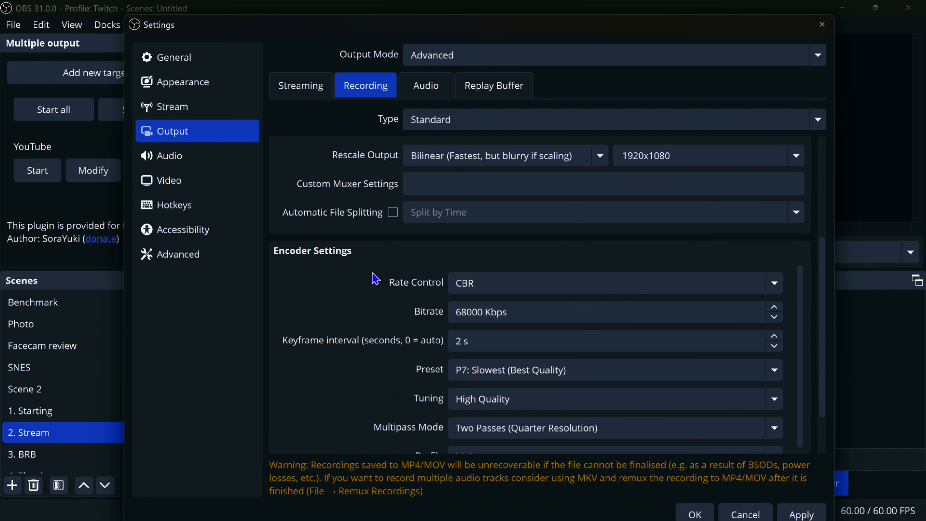
{"action": "scroll", "coordinate": [373, 278], "scroll_direction": "down", "scroll_amount": 2}
{"action": "scroll", "coordinate": [375, 281], "scroll_direction": "up", "scroll_amount": 2}
{"action": "scroll", "coordinate": [422, 398], "scroll_direction": "down", "scroll_amount": 1}
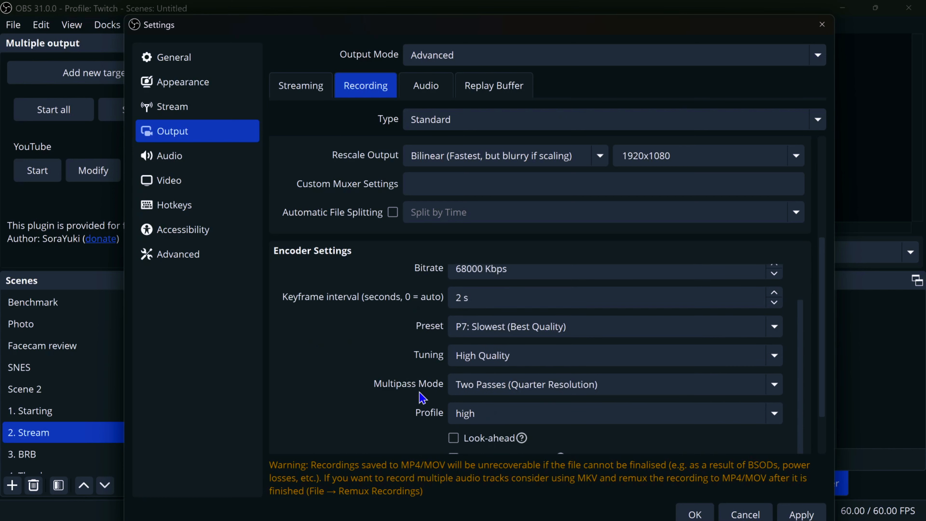
{"action": "scroll", "coordinate": [422, 398], "scroll_direction": "down", "scroll_amount": 1}
- Review the audio settings, including global audio devices, meters, monitoring device and the push-to-mute and push-to-talk options
{"action": "left_click", "coordinate": [169, 156]}
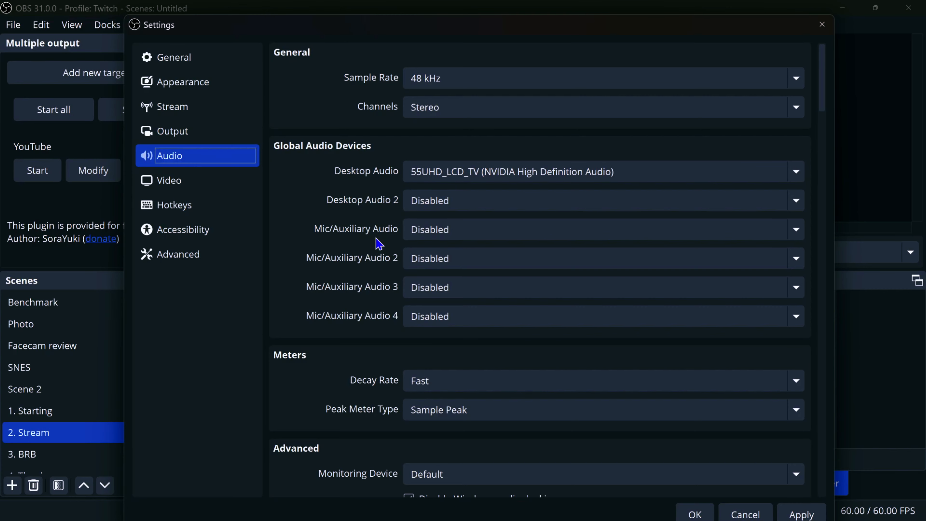
{"action": "scroll", "coordinate": [379, 244], "scroll_direction": "down", "scroll_amount": 5}
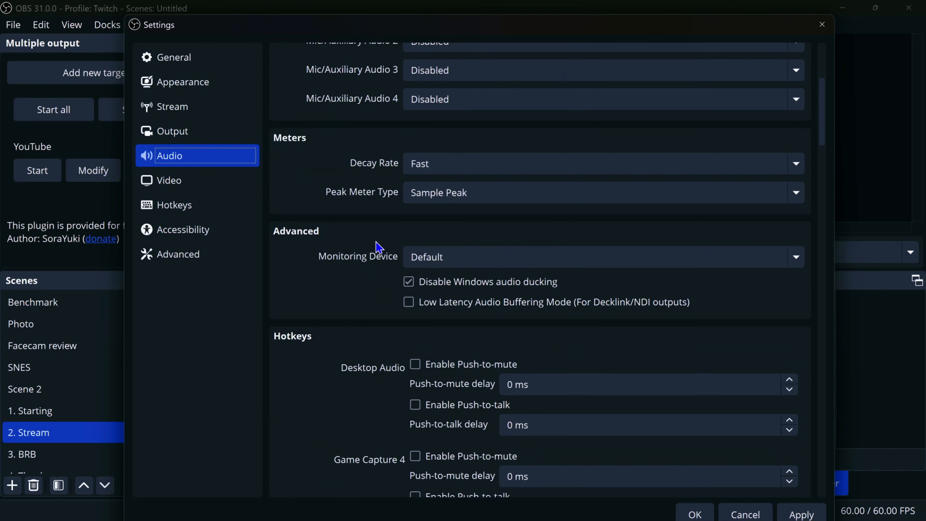
{"action": "scroll", "coordinate": [379, 247], "scroll_direction": "down", "scroll_amount": 3}
- Review the video settings, inspecting the base canvas resolution and the common FPS values, and choose 60 FPS
{"action": "left_click", "coordinate": [192, 180]}
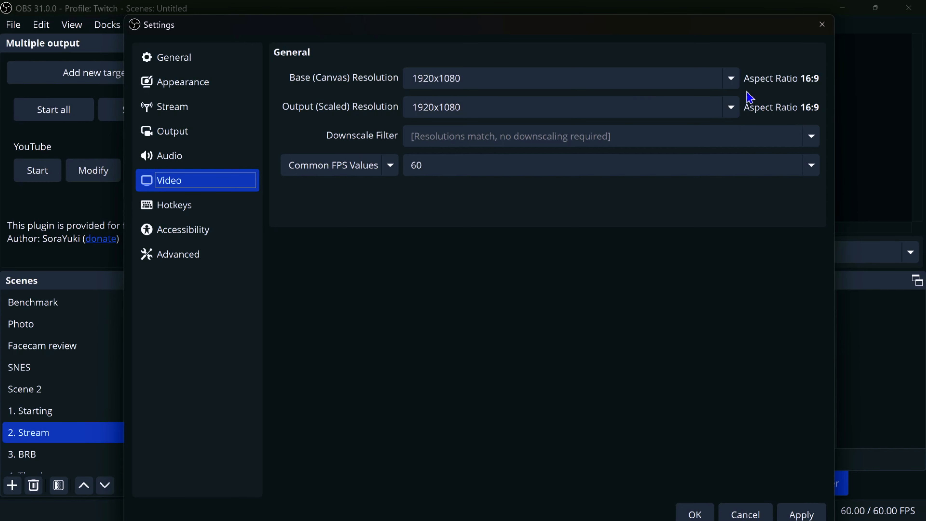
{"action": "left_click", "coordinate": [734, 79]}
{"action": "left_click", "coordinate": [734, 79]}
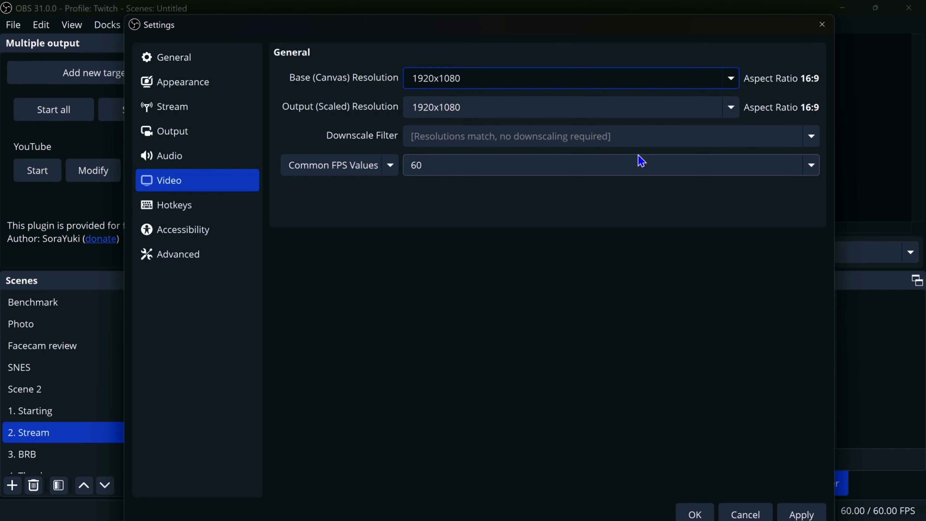
{"action": "left_click", "coordinate": [819, 161]}
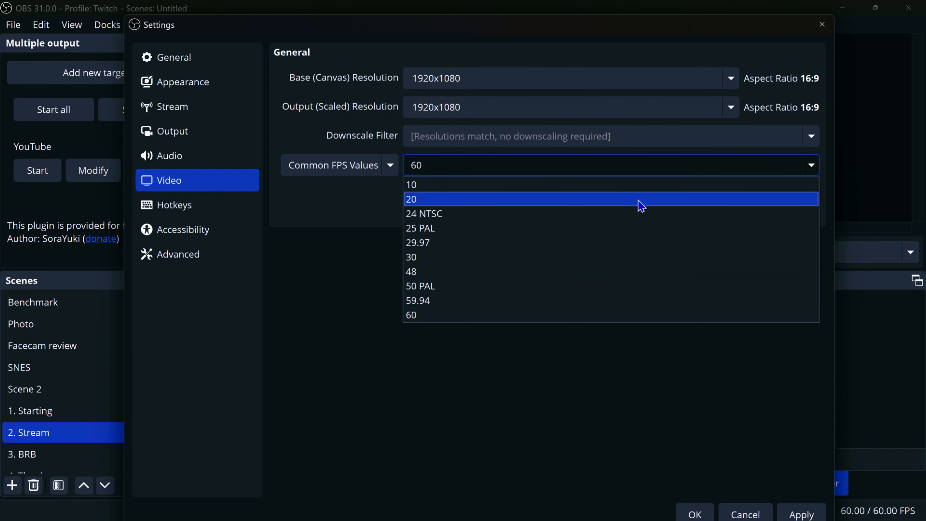
{"action": "left_click", "coordinate": [421, 317]}
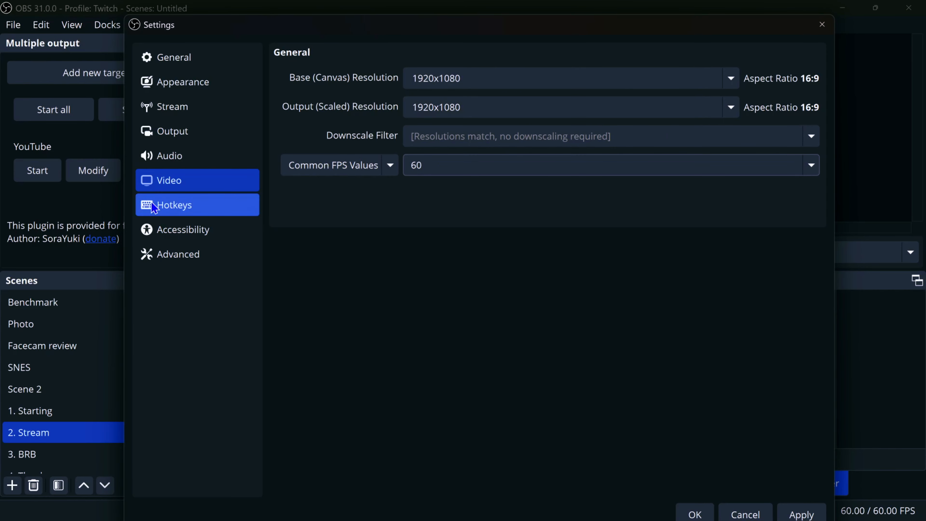
- Review the general hotkeys, including those for starting and stopping recording, the virtual camera and the screenshot output
{"action": "left_click", "coordinate": [176, 206]}
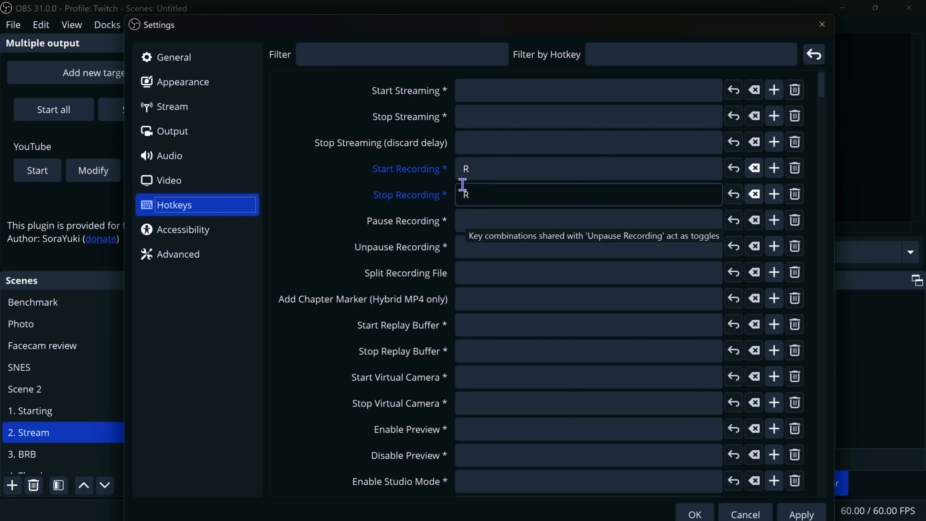
{"action": "mouse_move", "coordinate": [161, 517]}
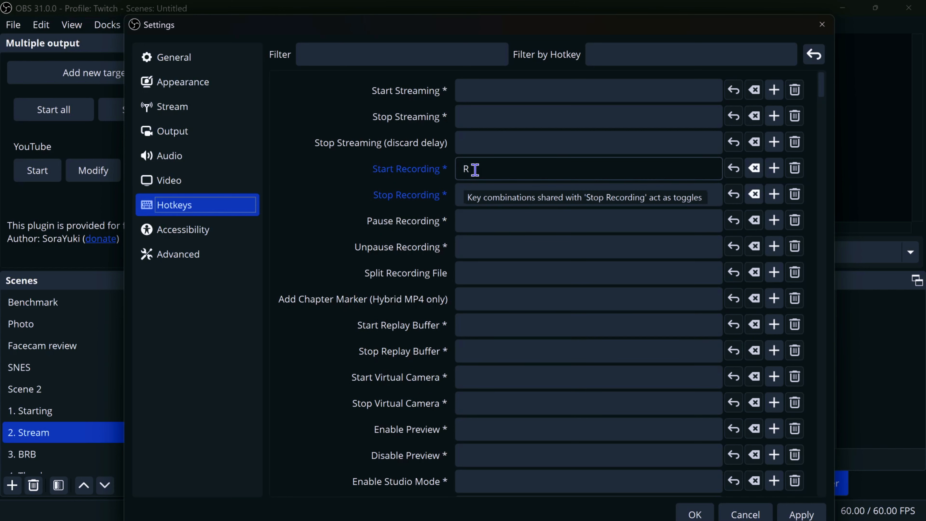
{"action": "left_click", "coordinate": [529, 193]}
{"action": "key", "text": "r"}
{"action": "scroll", "coordinate": [361, 277], "scroll_direction": "down", "scroll_amount": 3}
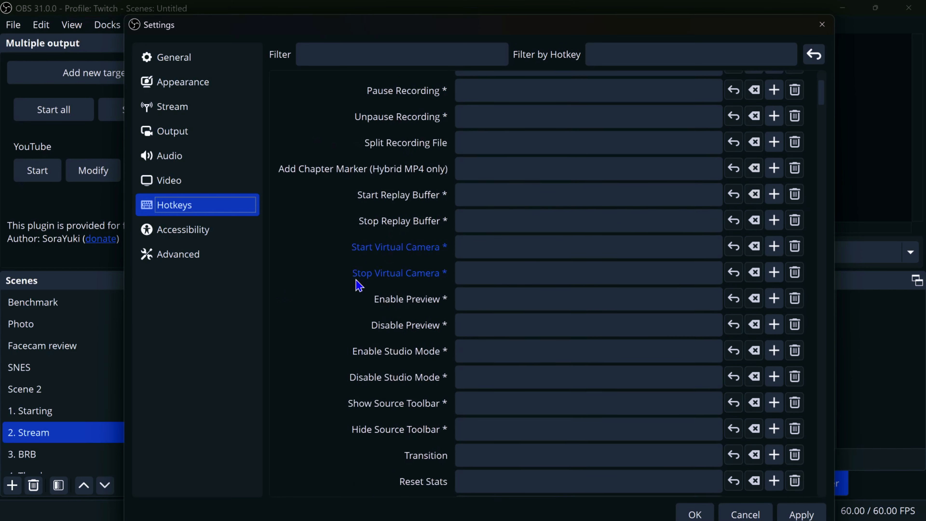
{"action": "scroll", "coordinate": [379, 281], "scroll_direction": "down", "scroll_amount": 10}
{"action": "scroll", "coordinate": [379, 281], "scroll_direction": "up", "scroll_amount": 2}
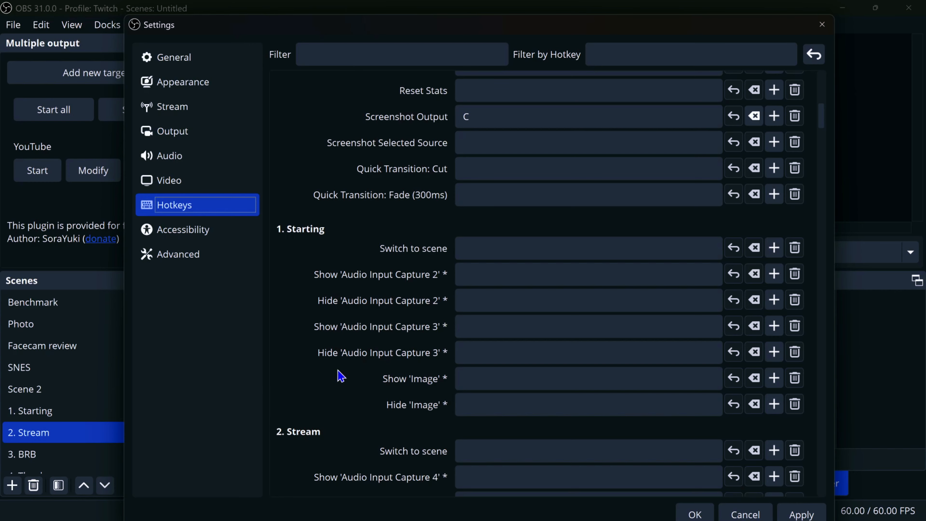
{"action": "scroll", "coordinate": [361, 398], "scroll_direction": "down", "scroll_amount": 5}
{"action": "scroll", "coordinate": [368, 407], "scroll_direction": "up", "scroll_amount": 7}
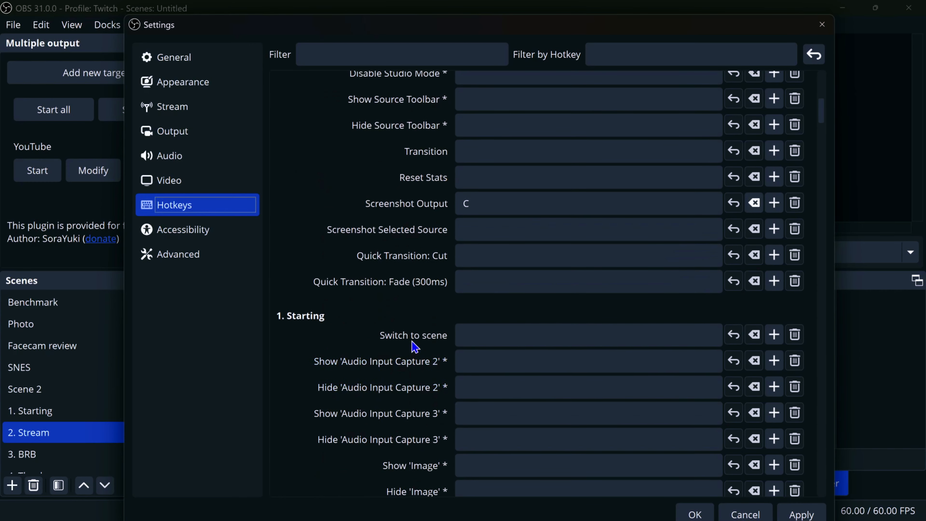
- Examine the per-scene hotkeys for switching scenes, from 1. Starting through 2. Stream, 3. BRB and 4. Thanks
{"action": "left_click", "coordinate": [474, 331]}
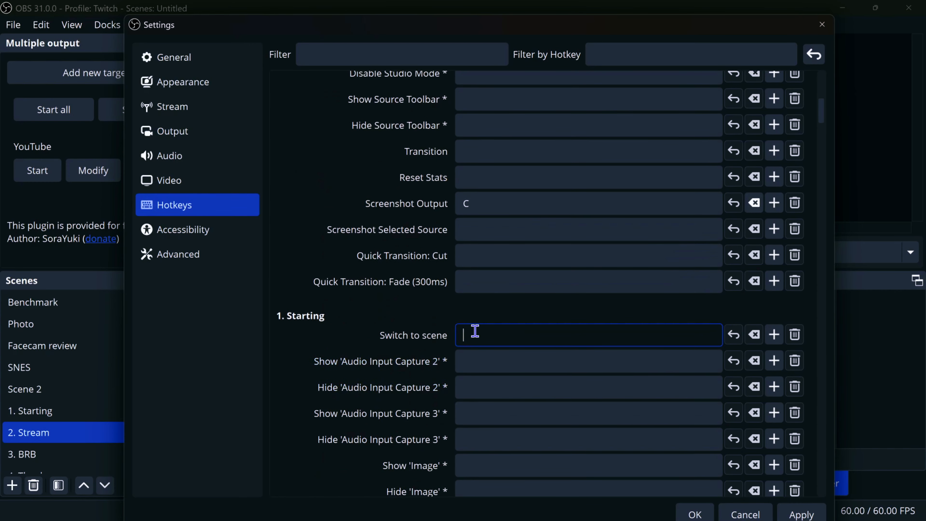
{"action": "left_click", "coordinate": [385, 287]}
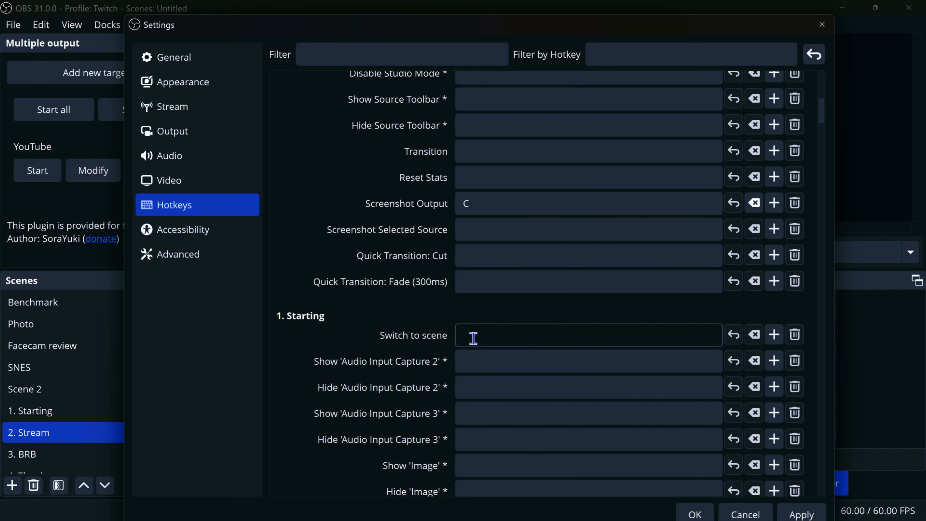
{"action": "scroll", "coordinate": [363, 334], "scroll_direction": "down", "scroll_amount": 2}
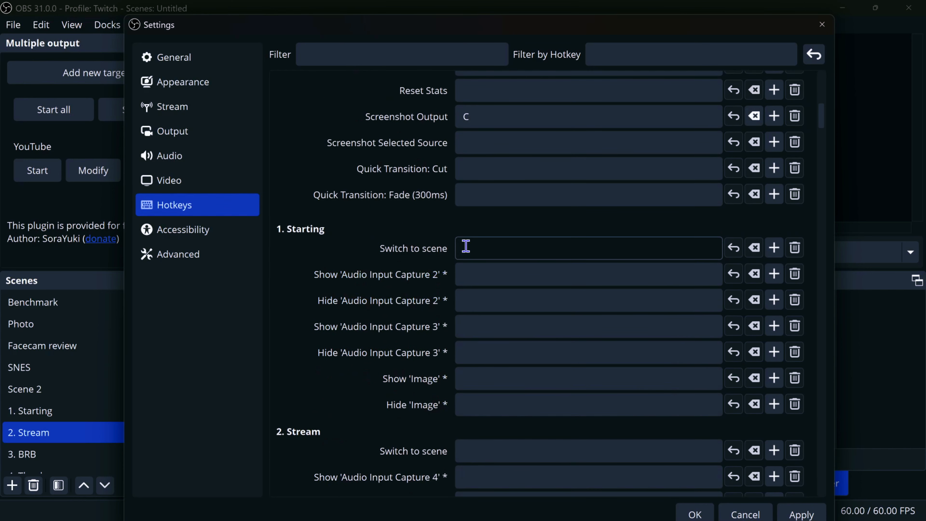
{"action": "scroll", "coordinate": [392, 321], "scroll_direction": "down", "scroll_amount": 2}
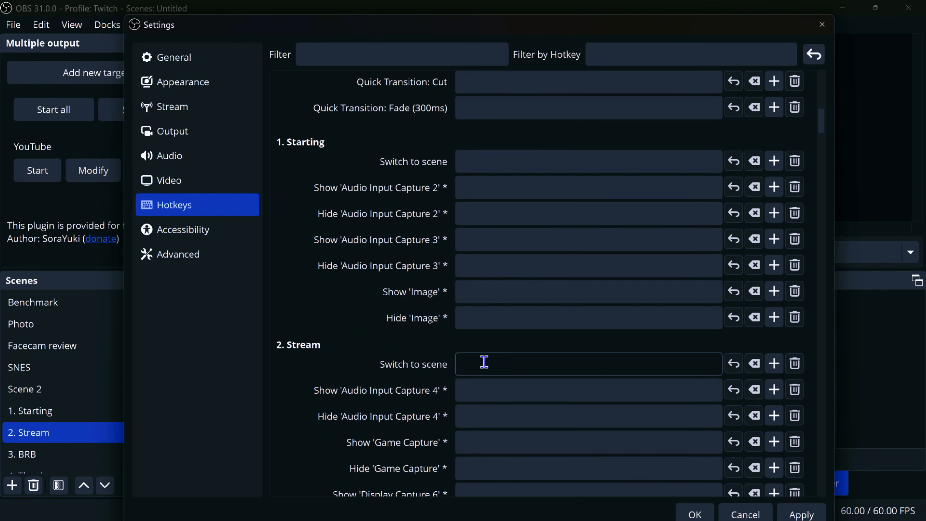
{"action": "scroll", "coordinate": [484, 362], "scroll_direction": "down", "scroll_amount": 8}
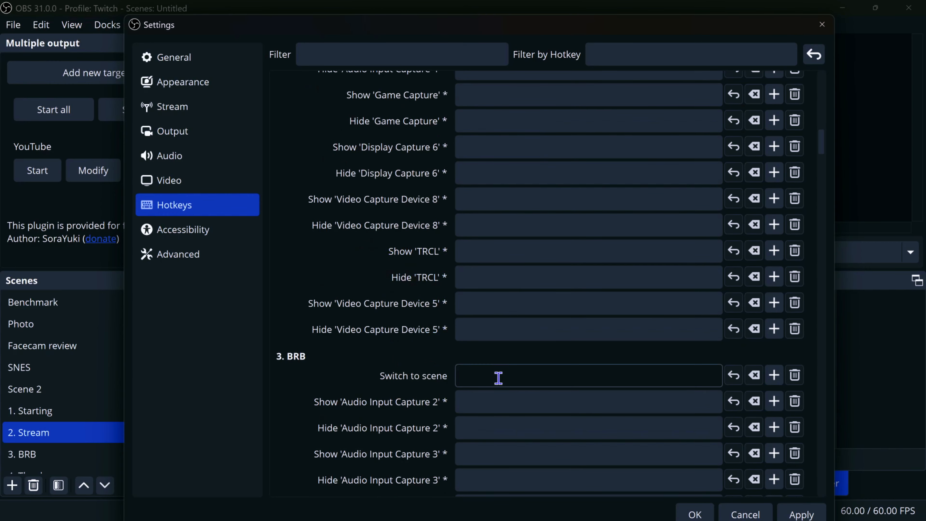
{"action": "scroll", "coordinate": [498, 378], "scroll_direction": "down", "scroll_amount": 5}
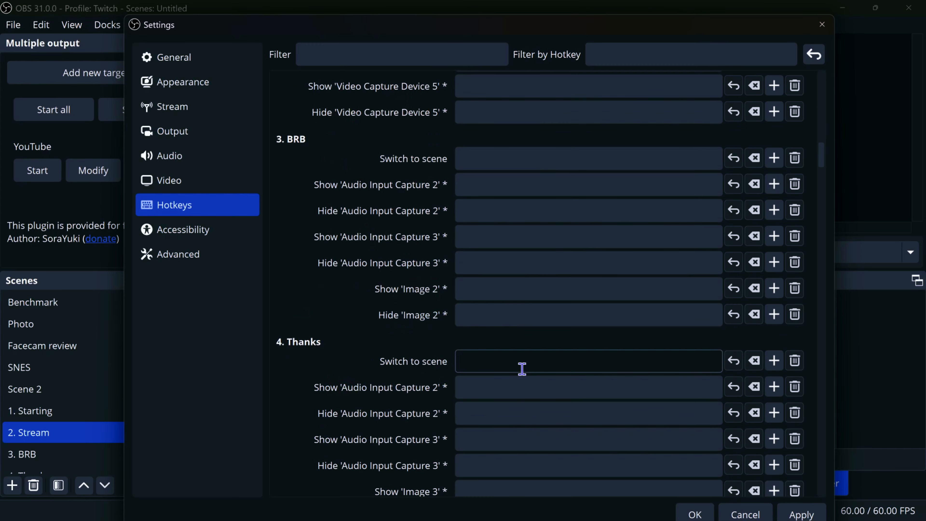
{"action": "scroll", "coordinate": [522, 369], "scroll_direction": "down", "scroll_amount": 10}
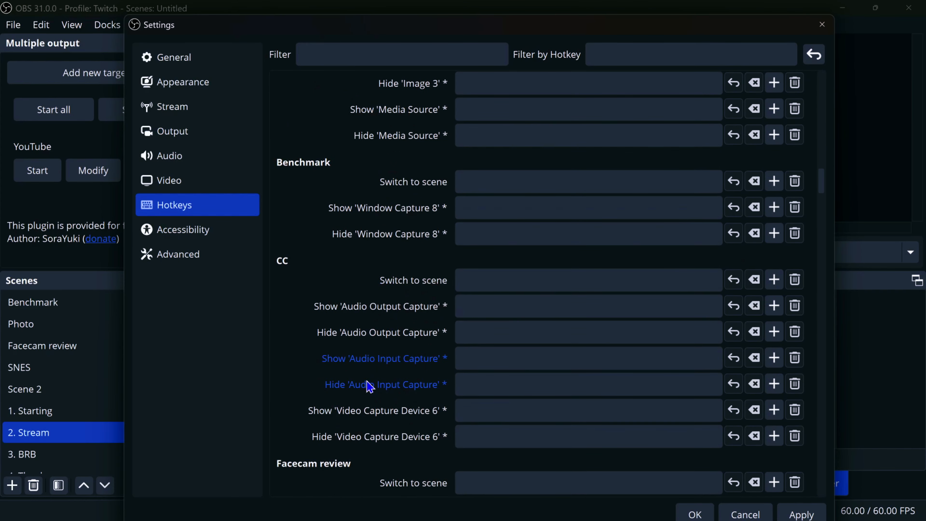
{"action": "scroll", "coordinate": [370, 398], "scroll_direction": "down", "scroll_amount": 7}
{"action": "scroll", "coordinate": [371, 407], "scroll_direction": "up", "scroll_amount": 20}
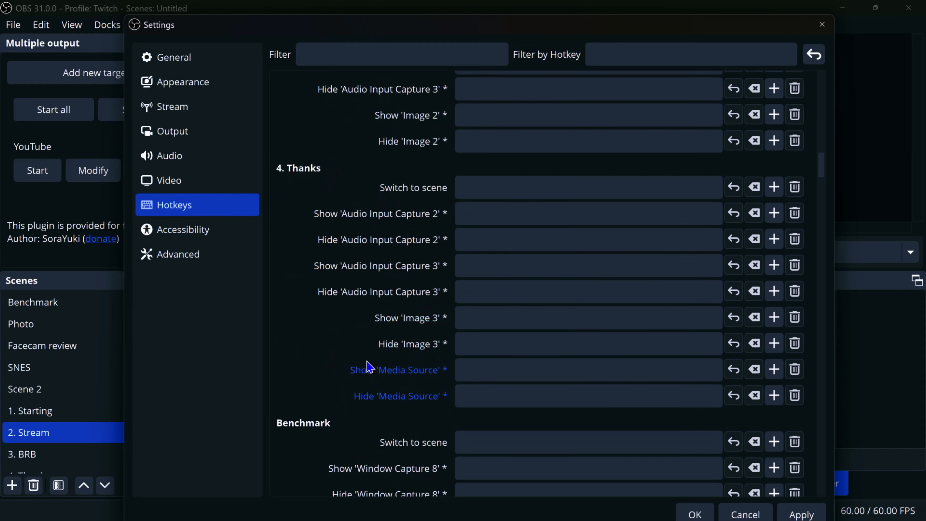
- Review the accessibility colours and the advanced settings, including the renderer and colour format options, and close the settings without saving
{"action": "left_click", "coordinate": [193, 228]}
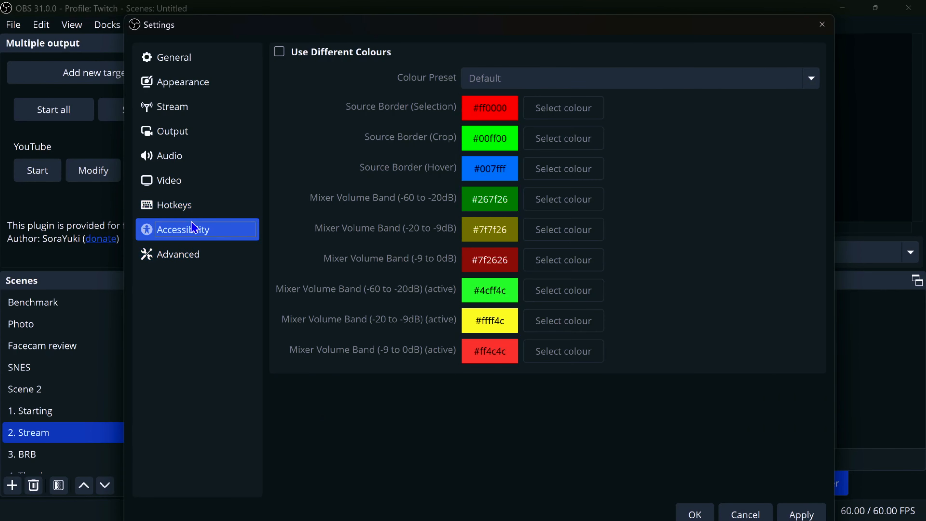
{"action": "left_click", "coordinate": [207, 255]}
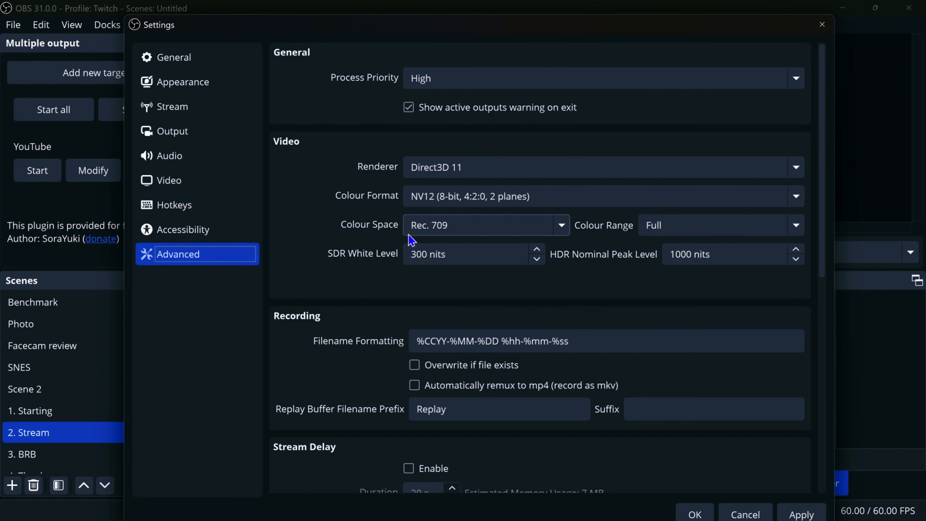
{"action": "left_click", "coordinate": [459, 175]}
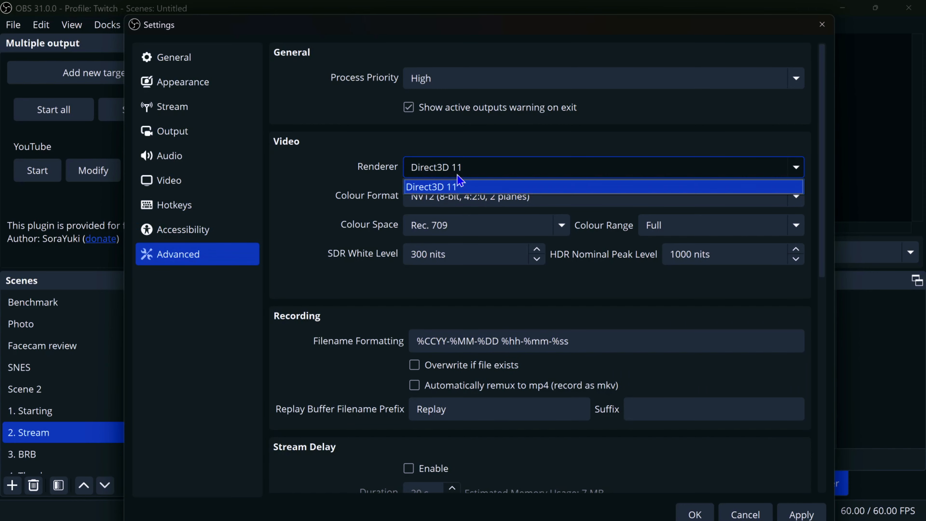
{"action": "left_click", "coordinate": [459, 176]}
{"action": "left_click", "coordinate": [451, 204]}
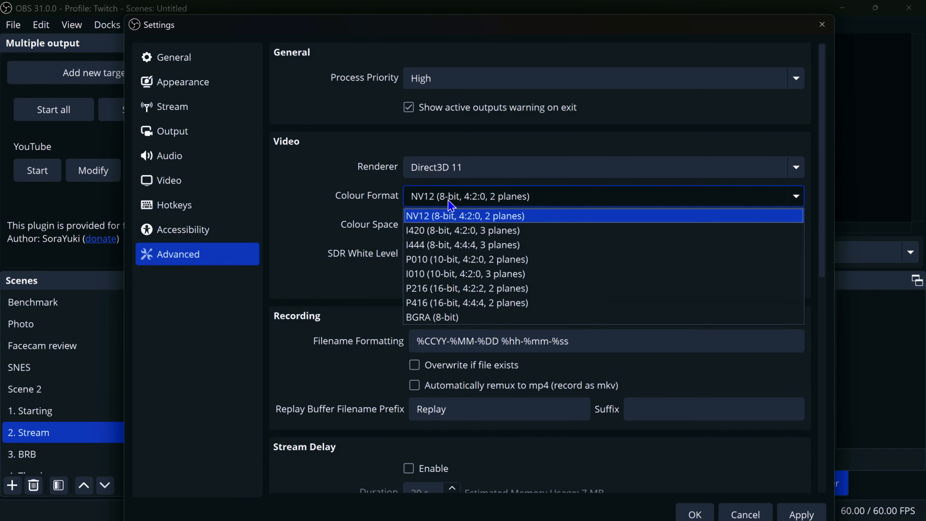
{"action": "left_click", "coordinate": [451, 205]}
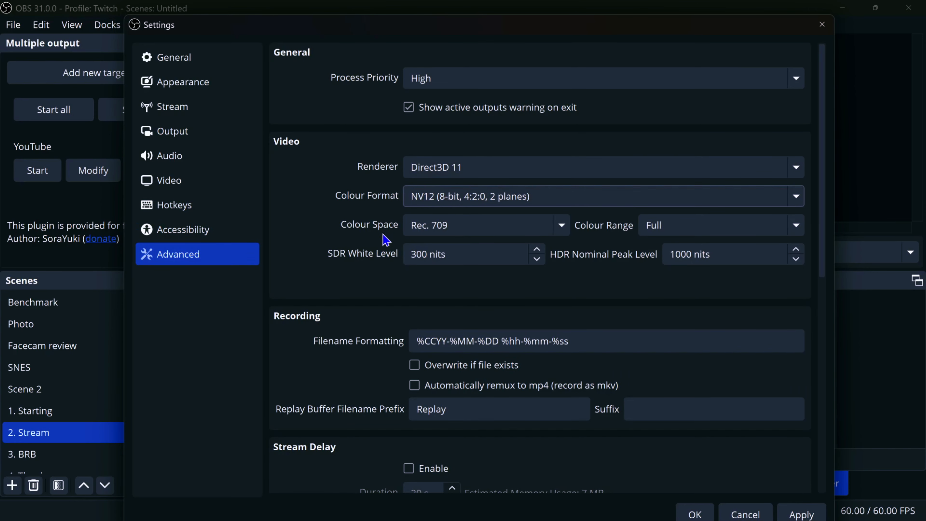
{"action": "scroll", "coordinate": [369, 321], "scroll_direction": "down", "scroll_amount": 10}
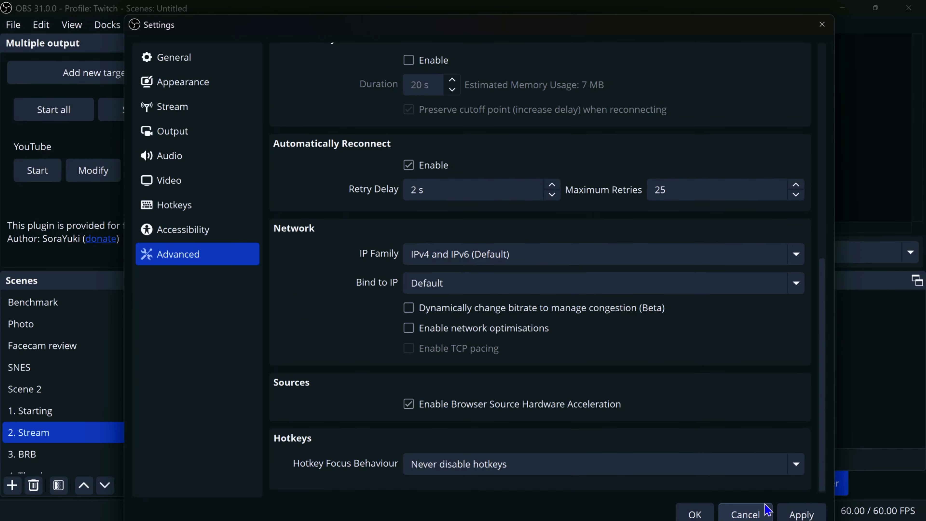
{"action": "left_click", "coordinate": [733, 515]}
- Make the Video Capture Device 5 source visible in the 2. Stream scene
{"action": "left_click", "coordinate": [392, 293]}
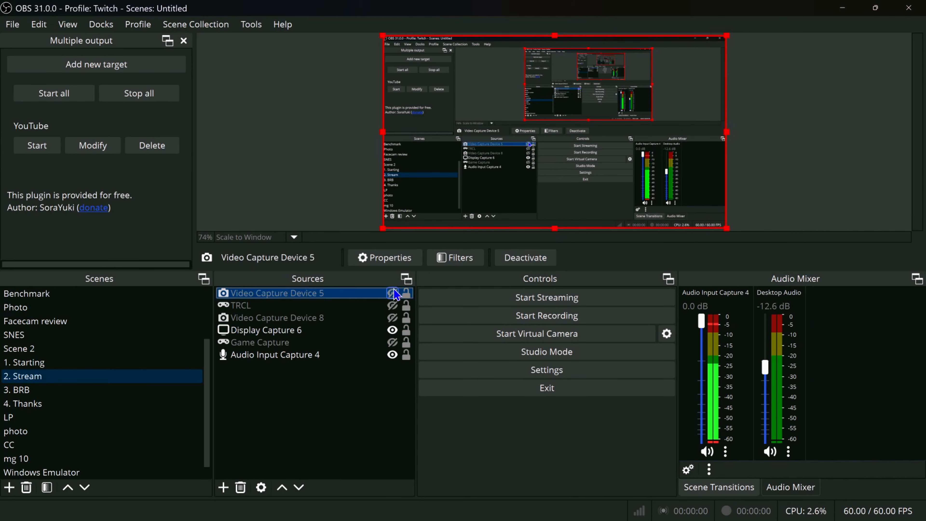
{"action": "left_click", "coordinate": [393, 294]}
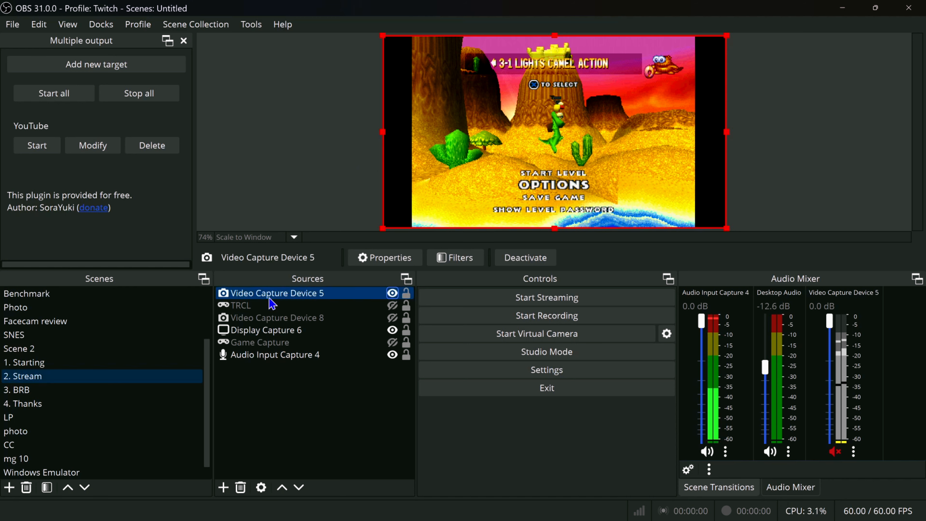
- Examine the Display Capture 6 source and the capture modes and selectable windows of the Game Capture source
{"action": "left_click", "coordinate": [307, 331]}
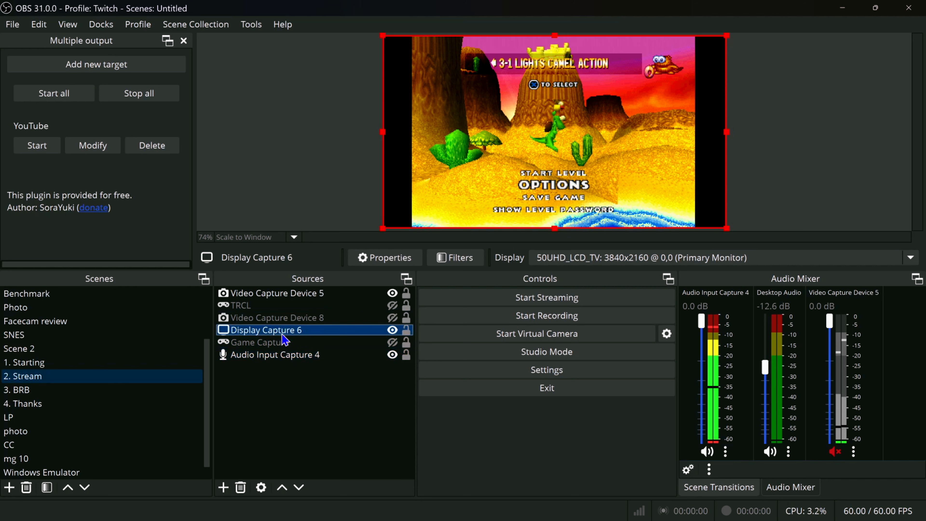
{"action": "left_click", "coordinate": [272, 343]}
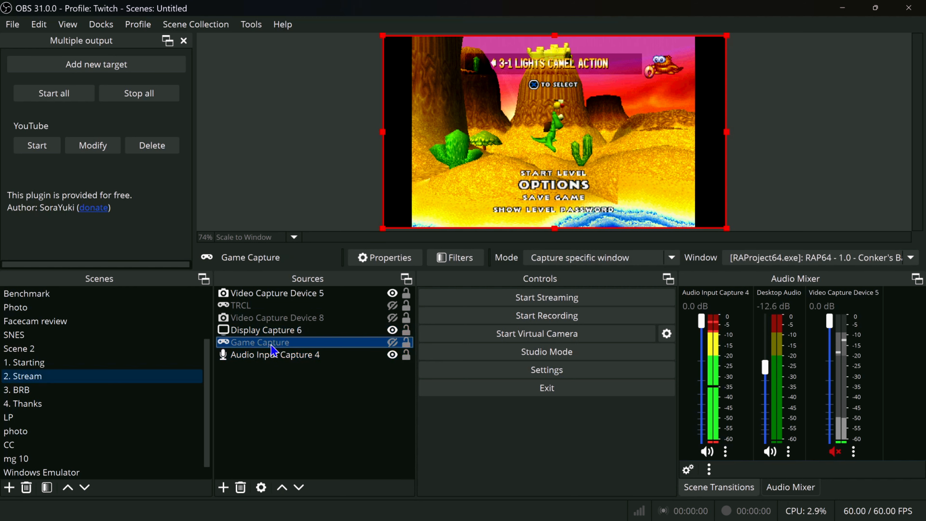
{"action": "left_click", "coordinate": [592, 268]}
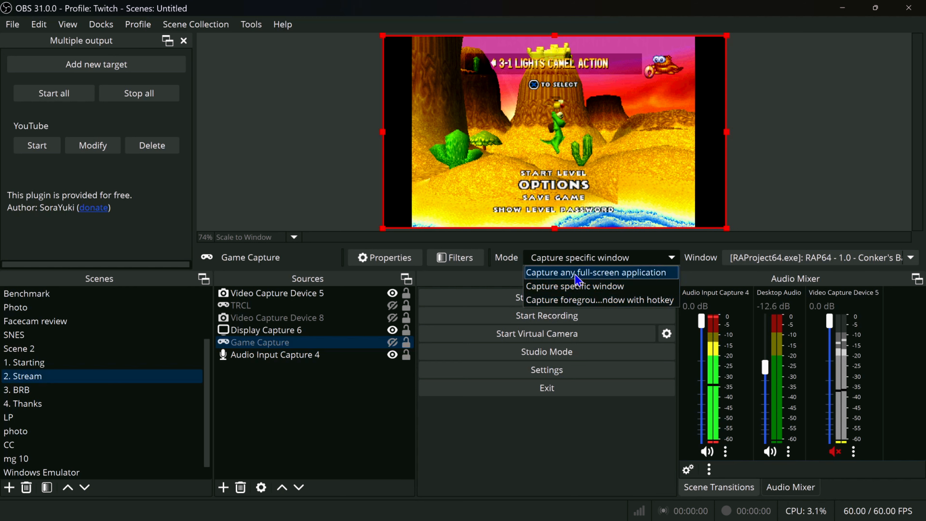
{"action": "left_click", "coordinate": [789, 260]}
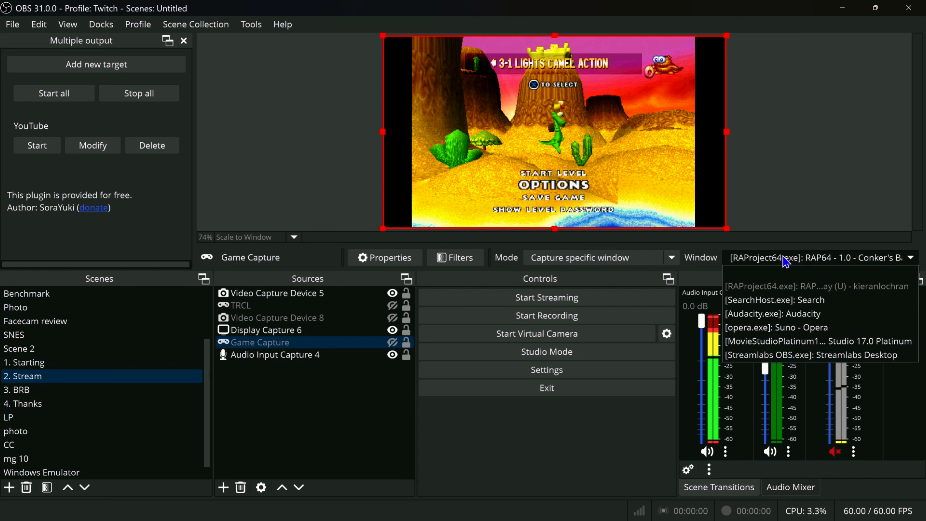
{"action": "left_click", "coordinate": [786, 261]}
{"action": "left_click", "coordinate": [786, 261]}
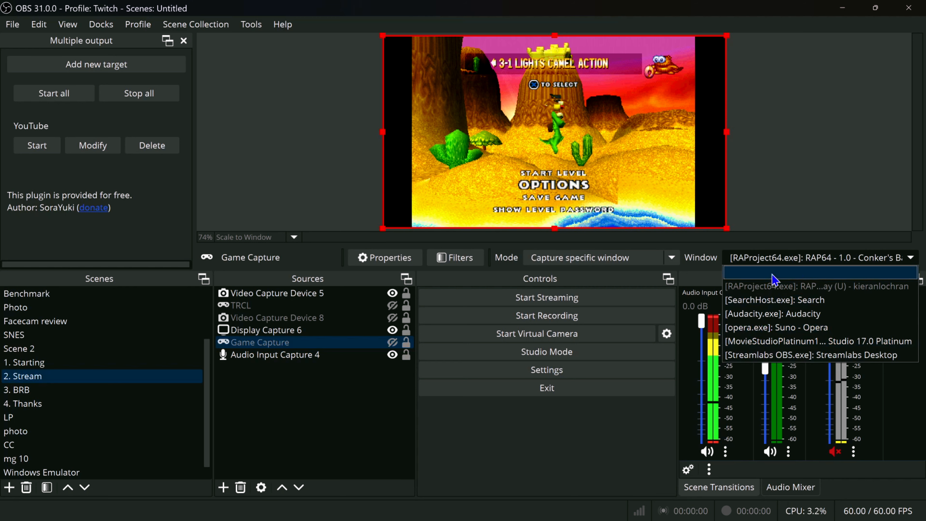
- Set the Game Capture source to capture the Streamlabs Desktop window, and show it directly below Video Capture Device 5
{"action": "left_click", "coordinate": [590, 258]}
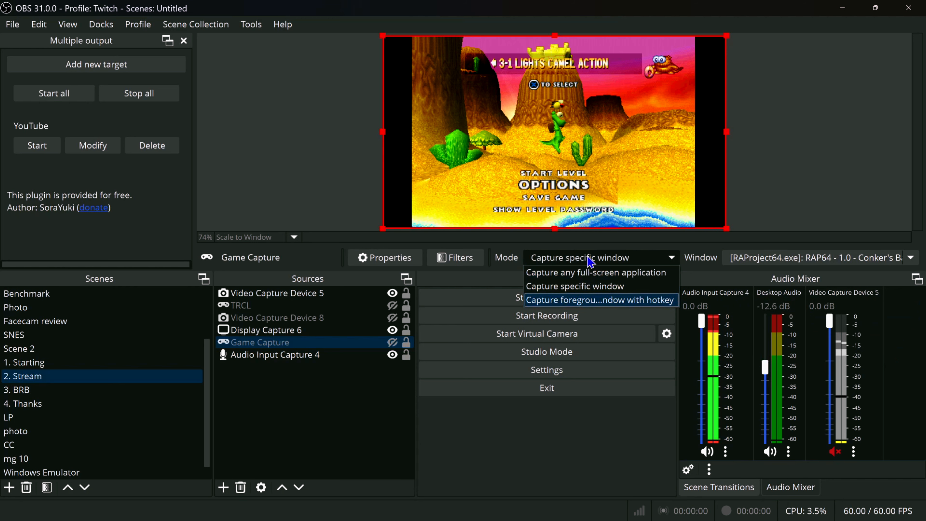
{"action": "left_click", "coordinate": [848, 260]}
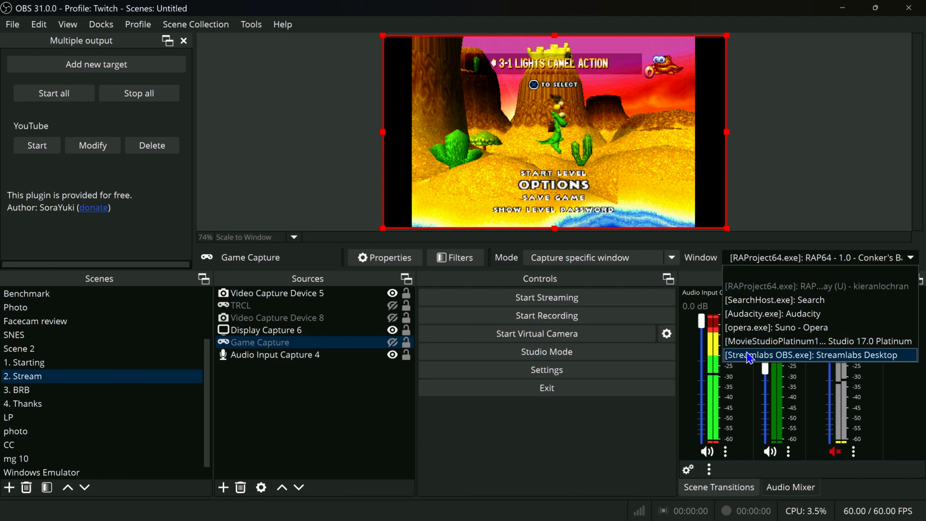
{"action": "left_click", "coordinate": [811, 355]}
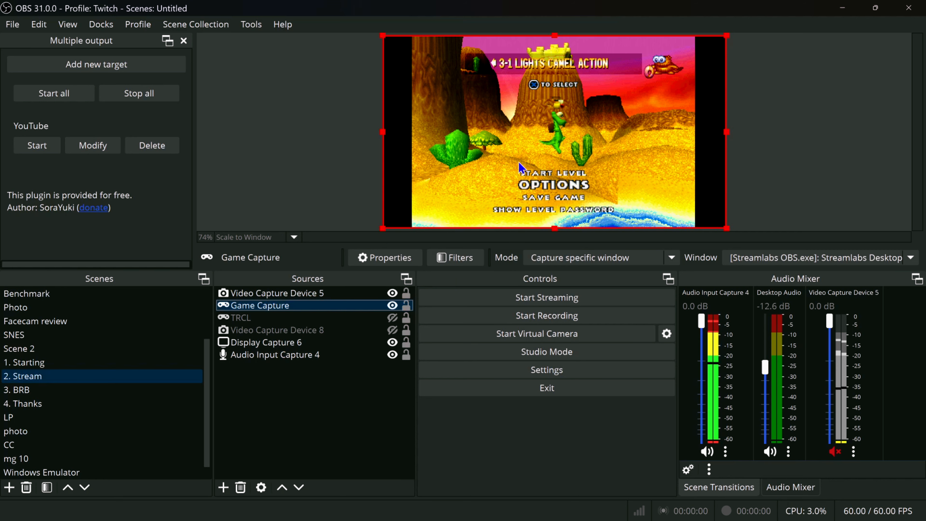
- View the filters applied to the Game Capture source and close their window
{"action": "left_click", "coordinate": [456, 260]}
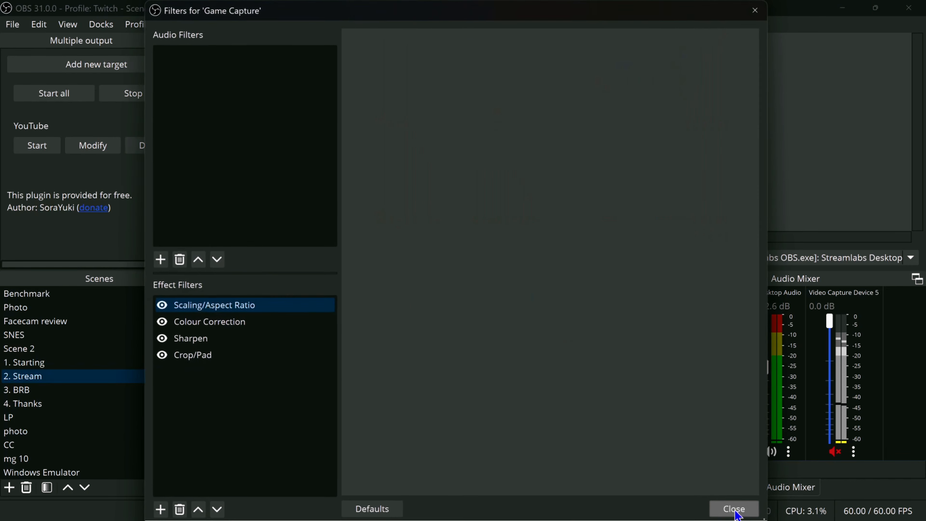
{"action": "left_click_drag", "start_coordinate": [371, 18], "coordinate": [436, 347]}
{"action": "left_click", "coordinate": [669, 346]}
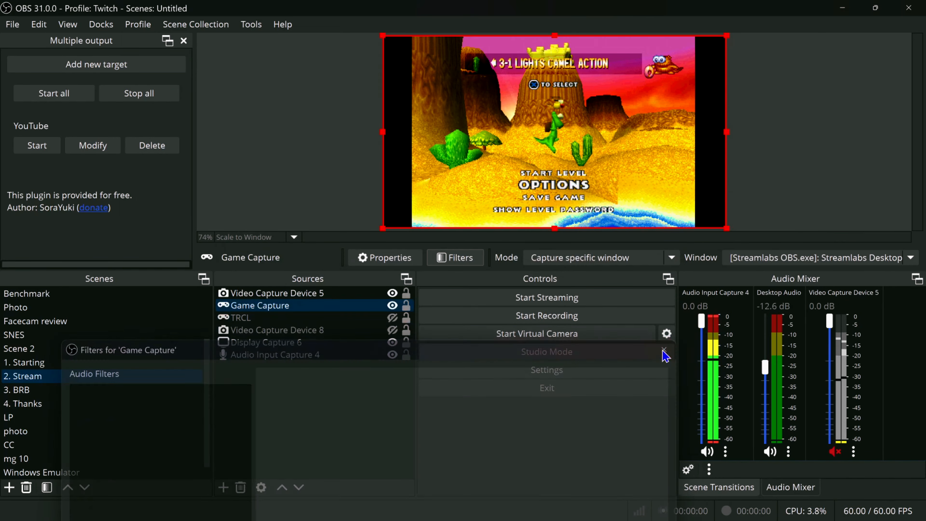
- Examine the filters of Video Capture Device 5, going through Scaling/Aspect Ratio, Colour Correction and Sharpen
{"action": "left_click", "coordinate": [261, 294]}
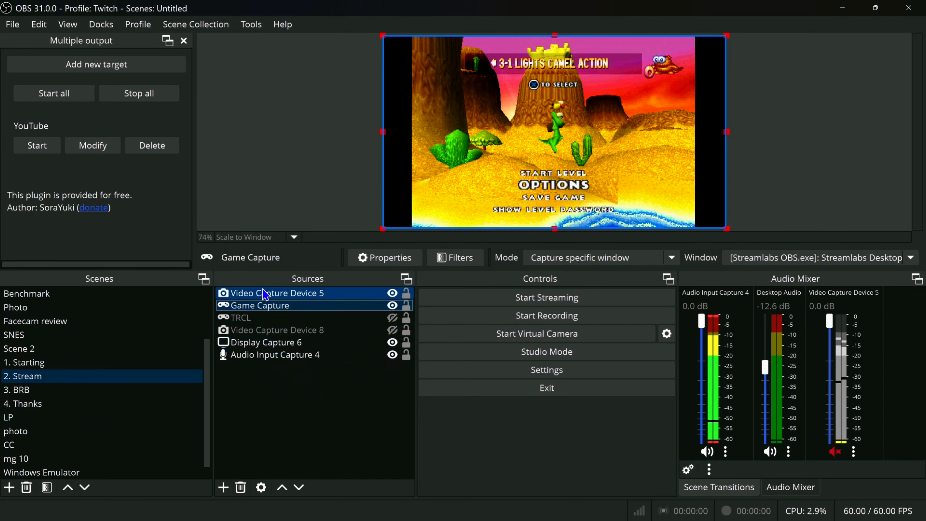
{"action": "right_click", "coordinate": [260, 294]}
{"action": "left_click", "coordinate": [462, 260]}
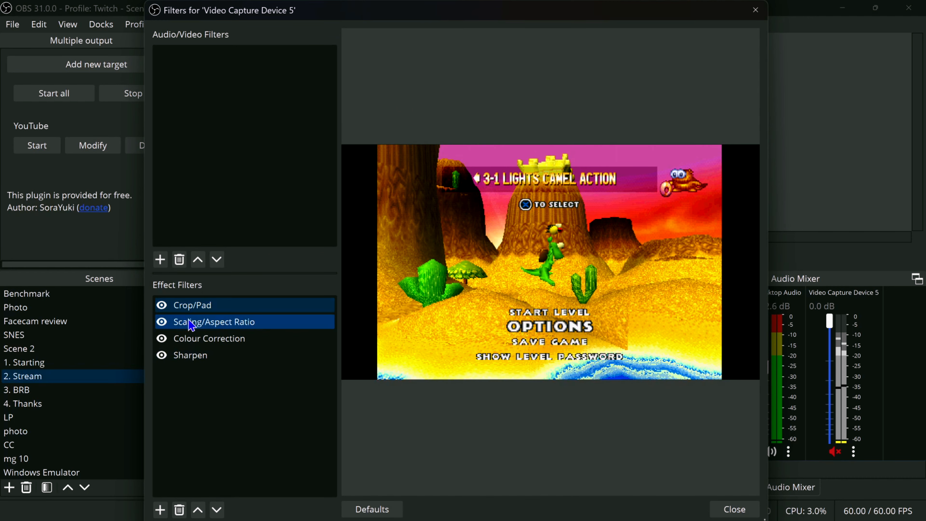
{"action": "left_click", "coordinate": [202, 325]}
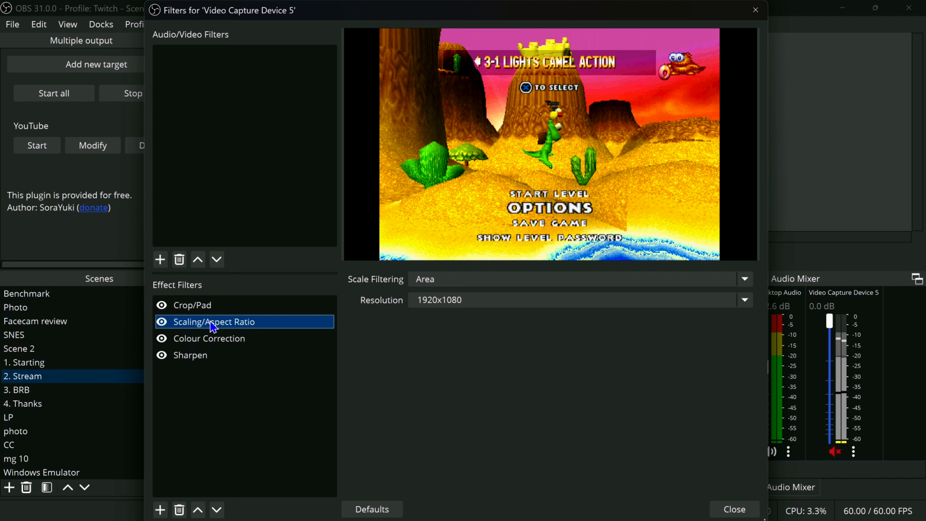
{"action": "left_click", "coordinate": [237, 341]}
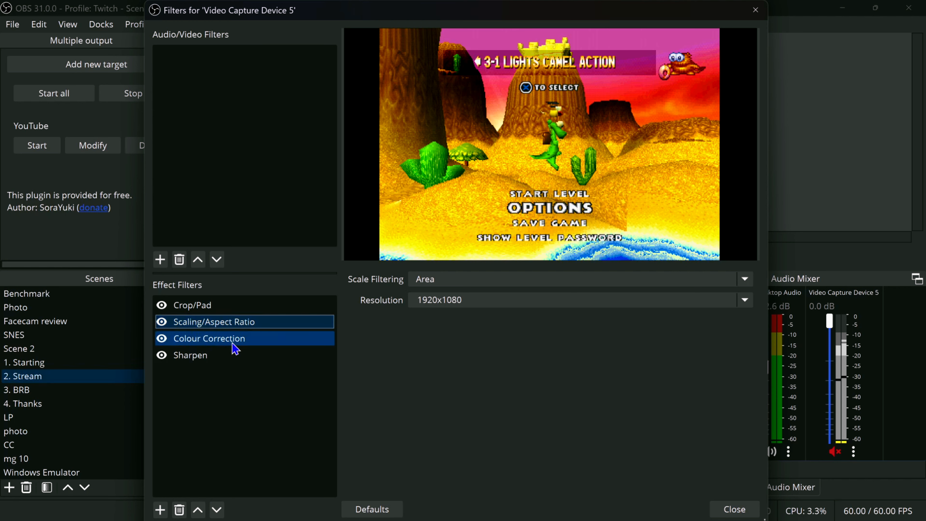
{"action": "left_click", "coordinate": [221, 358]}
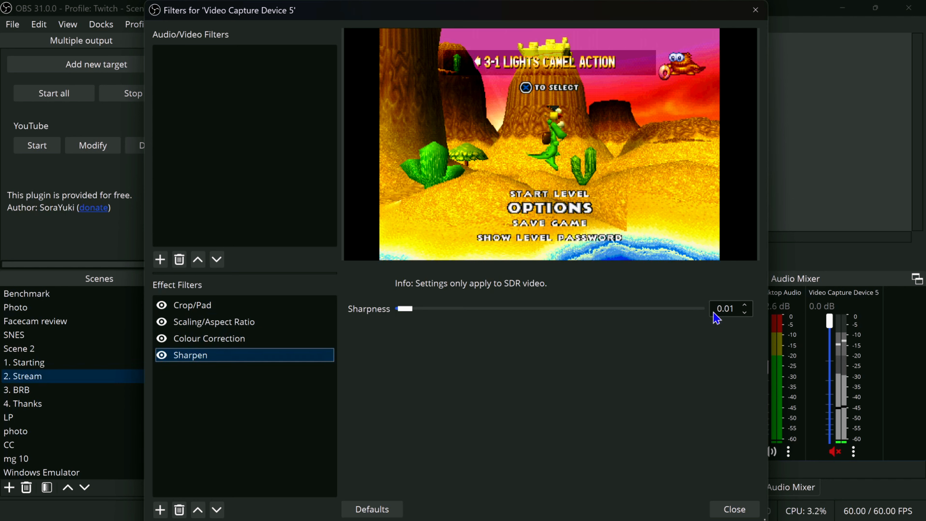
- Review the Colour Correction values and compare the picture with the Colour Correction and Sharpen filters switched off and on
{"action": "left_click", "coordinate": [196, 343]}
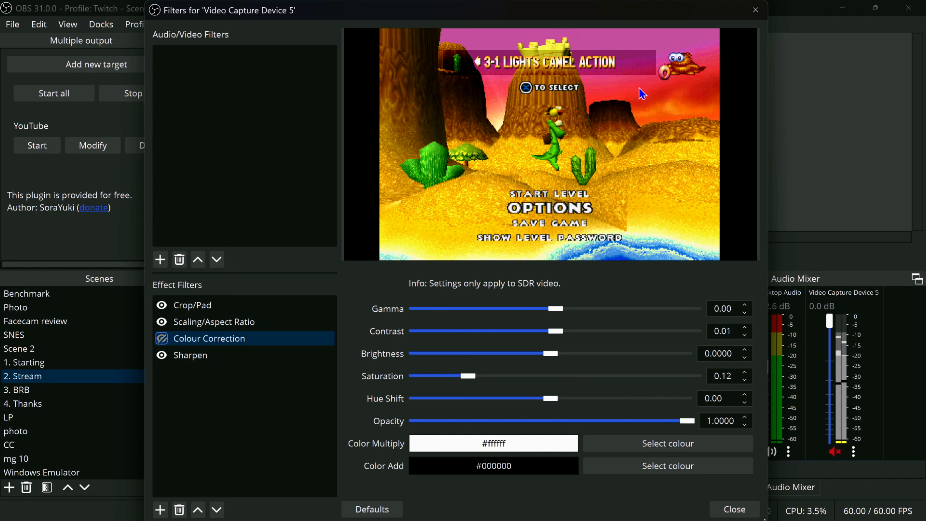
{"action": "left_click", "coordinate": [161, 338]}
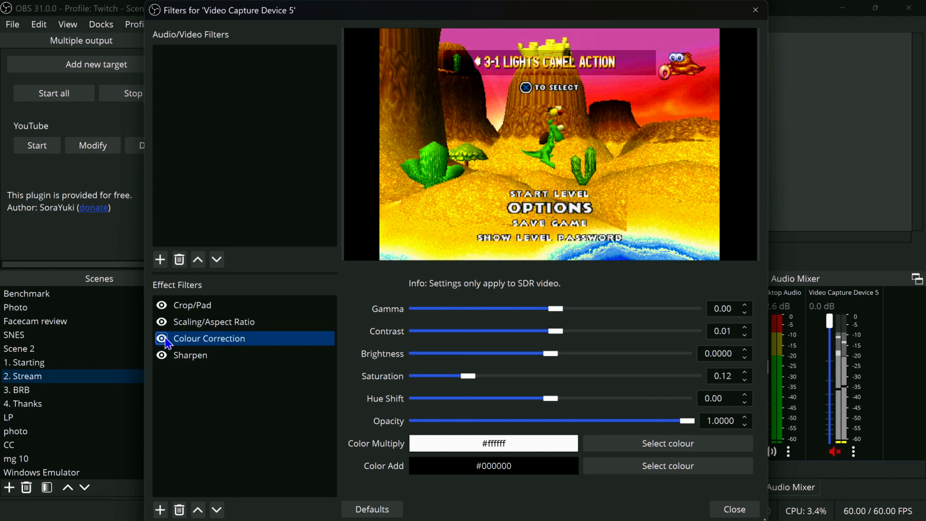
{"action": "left_click", "coordinate": [161, 355]}
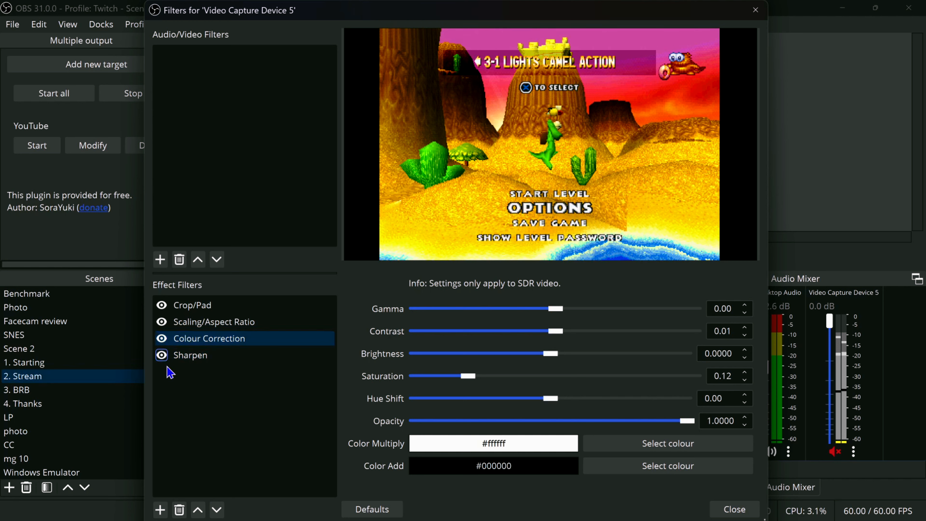
- Try a strong sharpness of about 0.90 in the Sharpen filter and bring it down to 0.02
{"action": "left_click", "coordinate": [183, 356]}
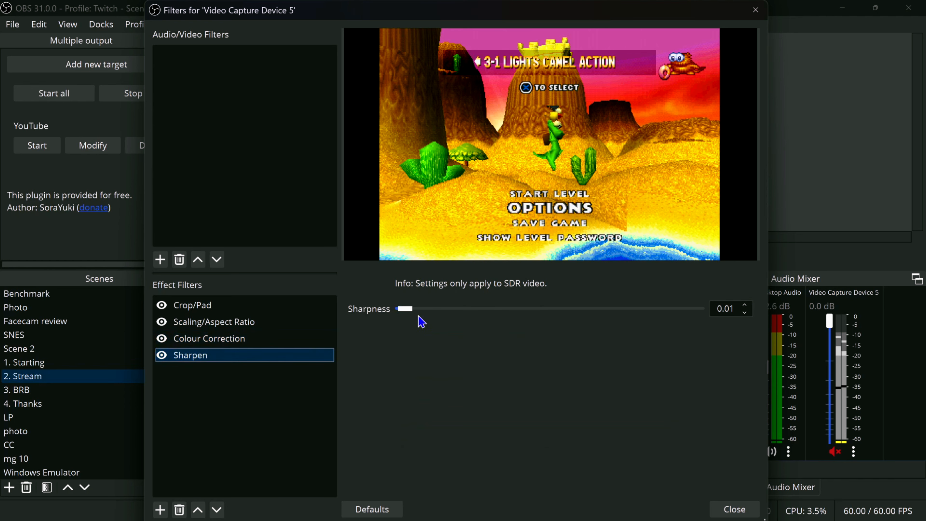
{"action": "left_click_drag", "start_coordinate": [407, 311], "coordinate": [727, 310]}
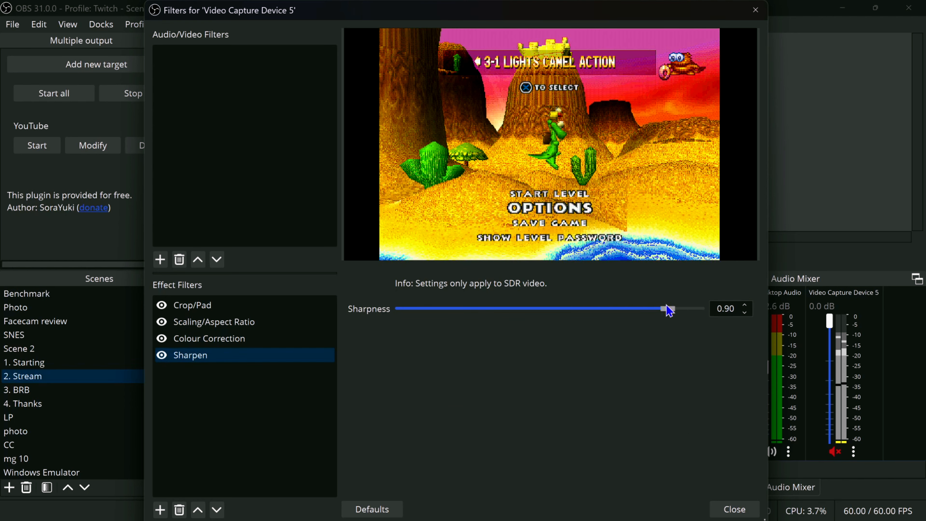
{"action": "left_click_drag", "start_coordinate": [670, 311], "coordinate": [534, 320]}
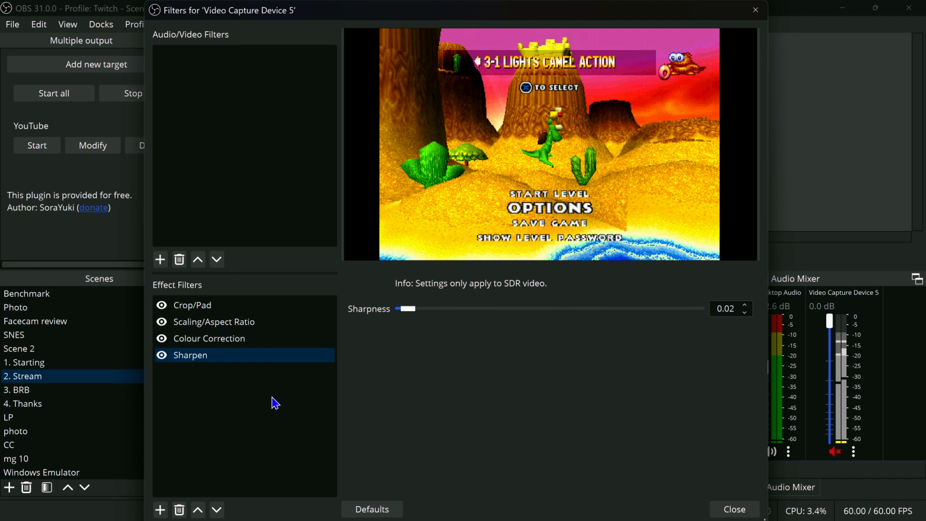
- Try a 1440x810 resolution in the Scaling/Aspect Ratio filter, return it to 1920x1080 and leave the filter enabled
{"action": "left_click", "coordinate": [192, 323]}
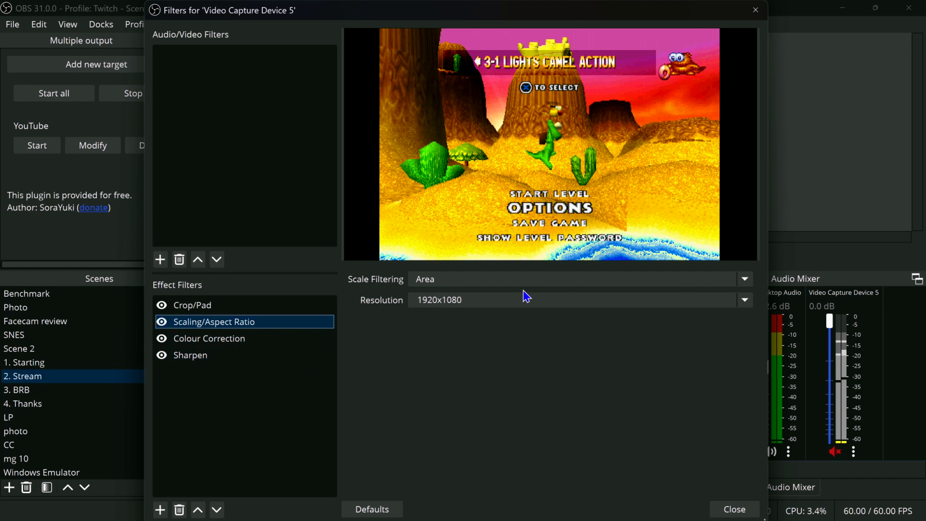
{"action": "left_click", "coordinate": [745, 299]}
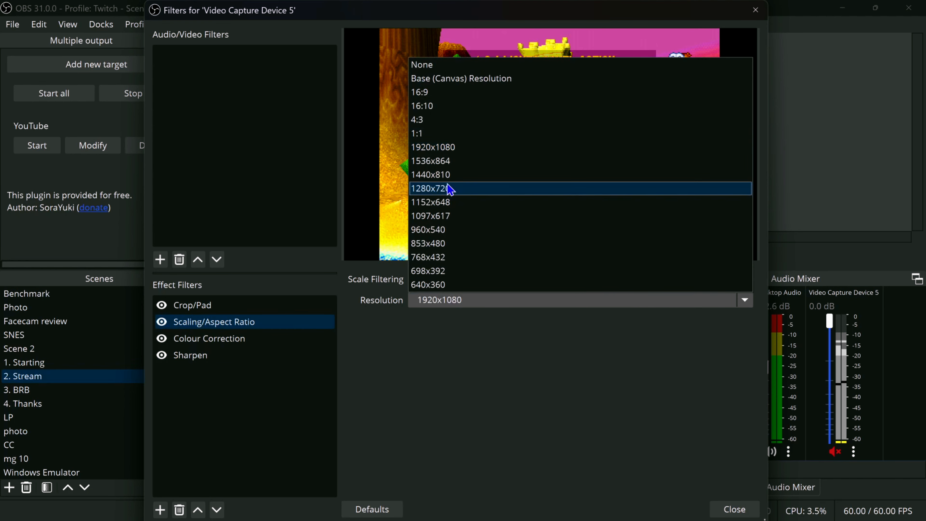
{"action": "left_click", "coordinate": [446, 177]}
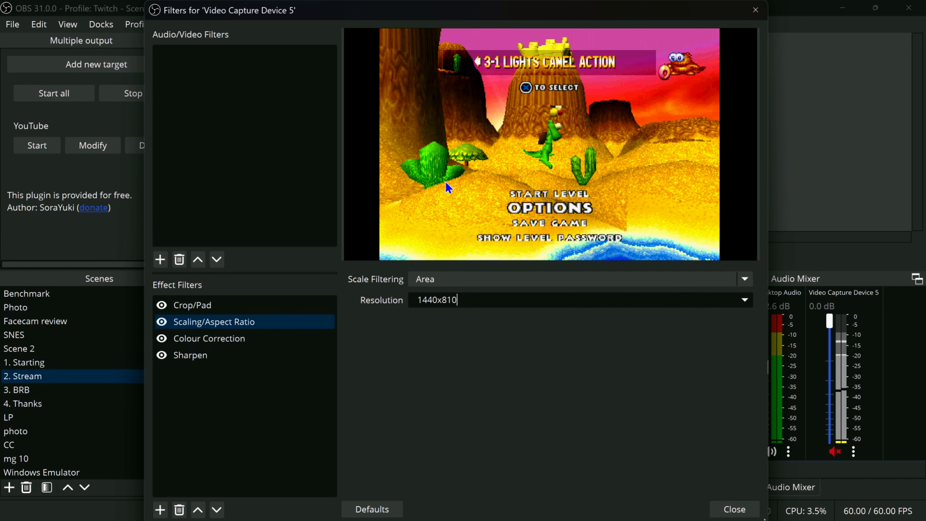
{"action": "left_click", "coordinate": [745, 306]}
{"action": "left_click", "coordinate": [453, 156]}
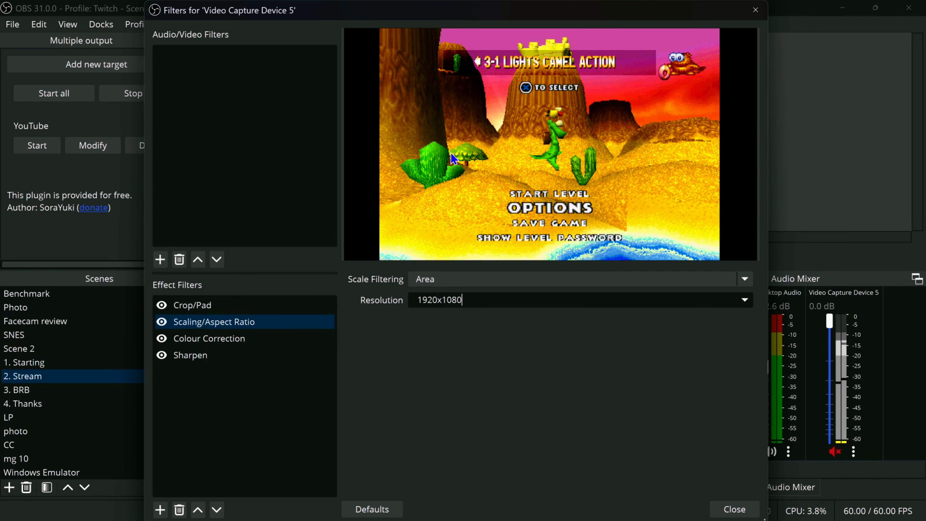
{"action": "left_click", "coordinate": [166, 322]}
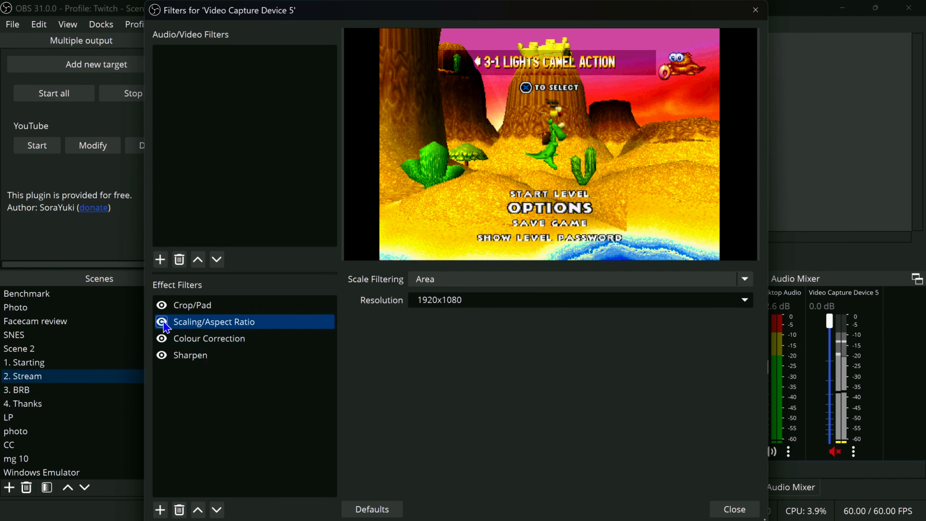
- Crop the left side of Video Capture Device 5 by 164 with the Crop/Pad filter
{"action": "left_click", "coordinate": [200, 305]}
{"action": "left_click", "coordinate": [425, 299]}
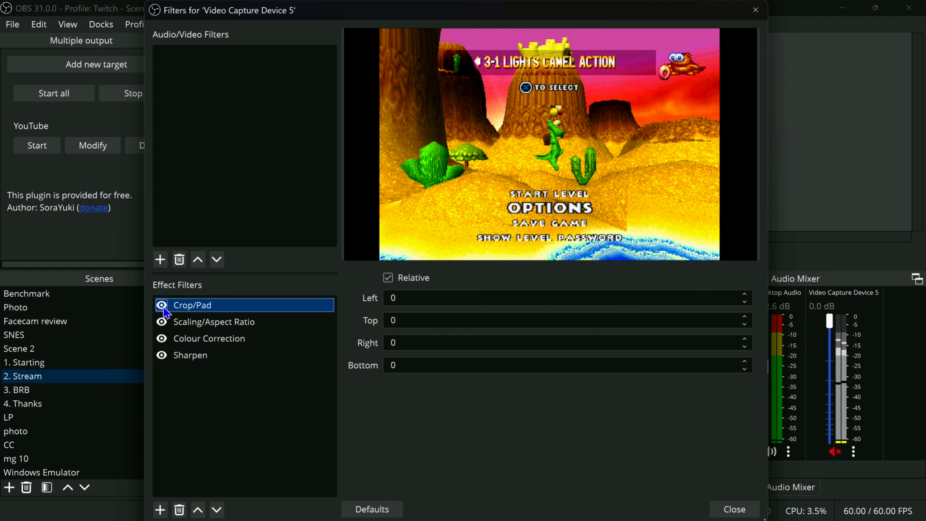
{"action": "left_click", "coordinate": [434, 302]}
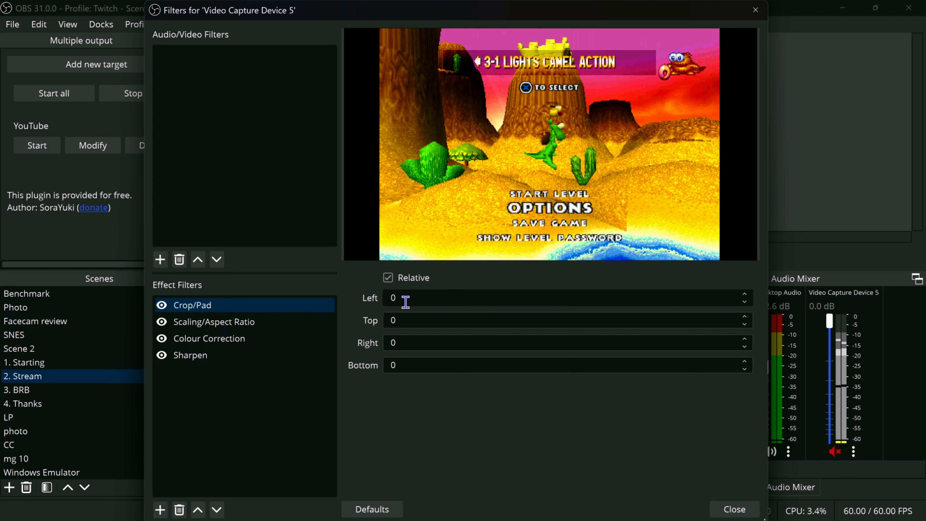
{"action": "scroll", "coordinate": [406, 301], "scroll_direction": "up", "scroll_amount": 20}
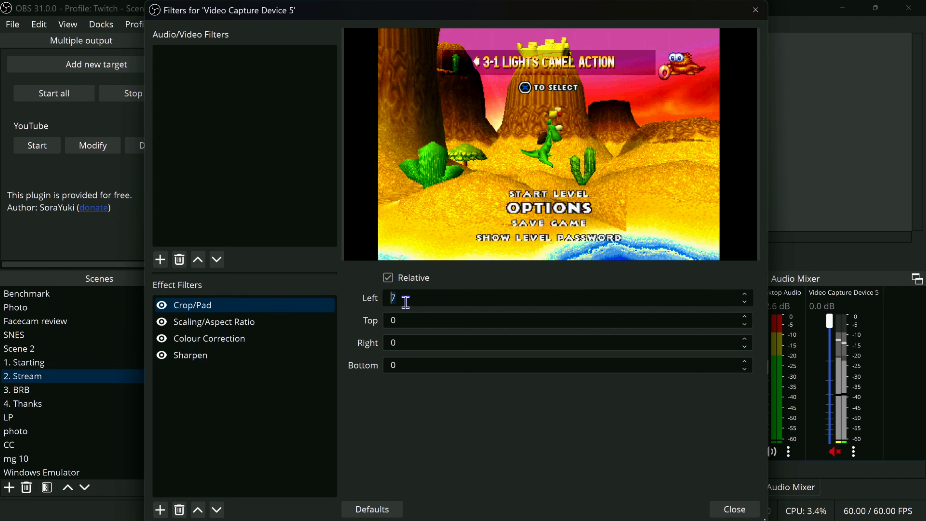
{"action": "scroll", "coordinate": [405, 301], "scroll_direction": "up", "scroll_amount": 20}
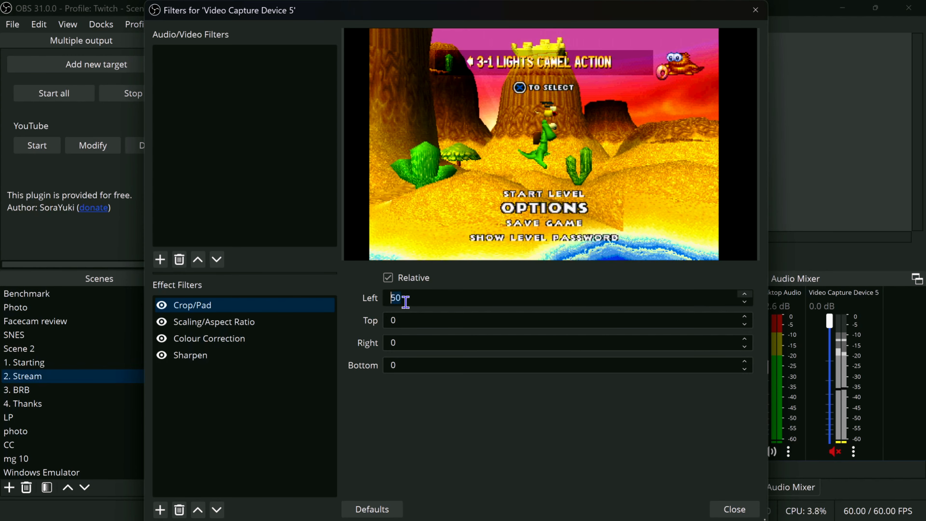
{"action": "scroll", "coordinate": [406, 302], "scroll_direction": "up", "scroll_amount": 20}
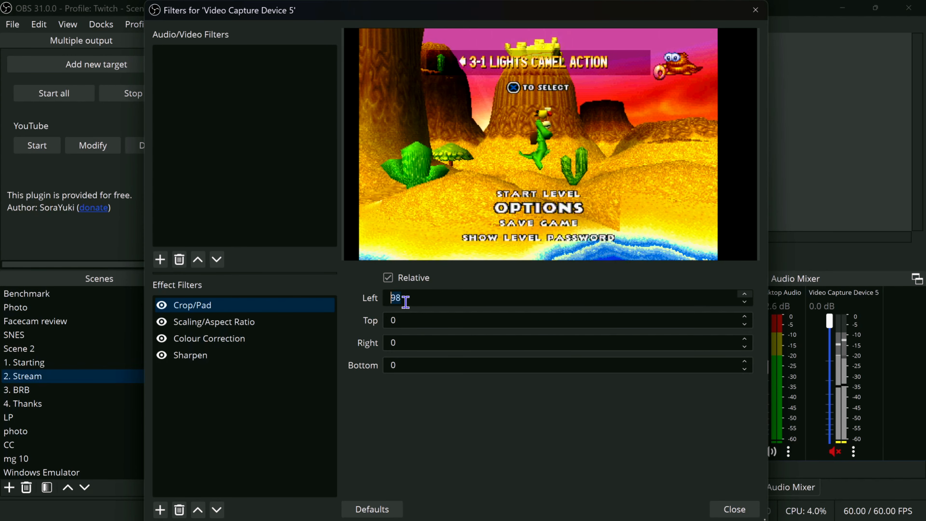
{"action": "scroll", "coordinate": [405, 301], "scroll_direction": "up", "scroll_amount": 20}
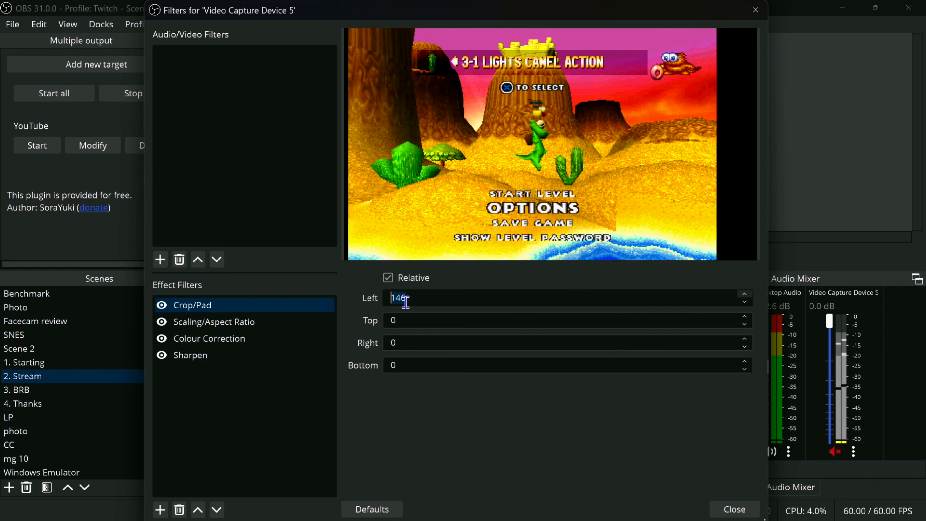
{"action": "scroll", "coordinate": [406, 301], "scroll_direction": "up", "scroll_amount": 4}
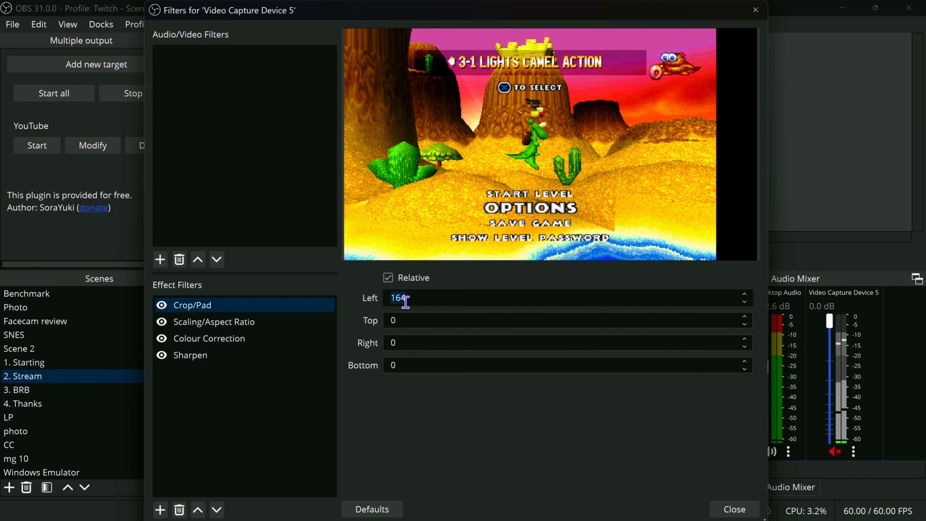
- Crop the right side of Video Capture Device 5 by 174 with the Crop/Pad filter
{"action": "left_click", "coordinate": [434, 346]}
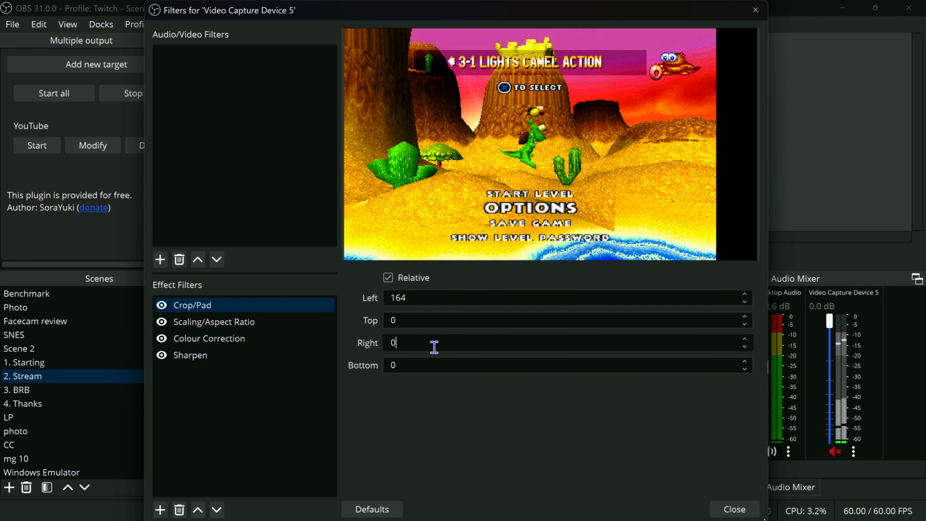
{"action": "scroll", "coordinate": [434, 346], "scroll_direction": "up", "scroll_amount": 20}
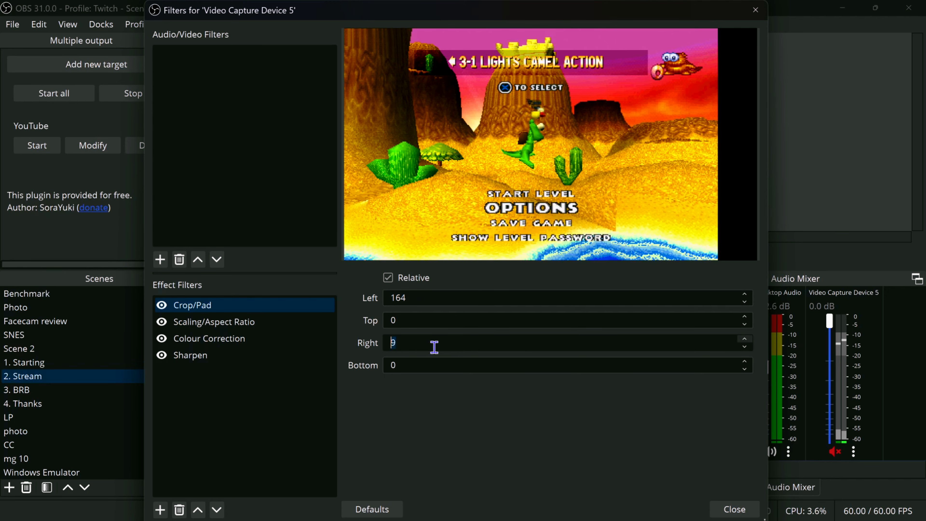
{"action": "scroll", "coordinate": [434, 346], "scroll_direction": "up", "scroll_amount": 20}
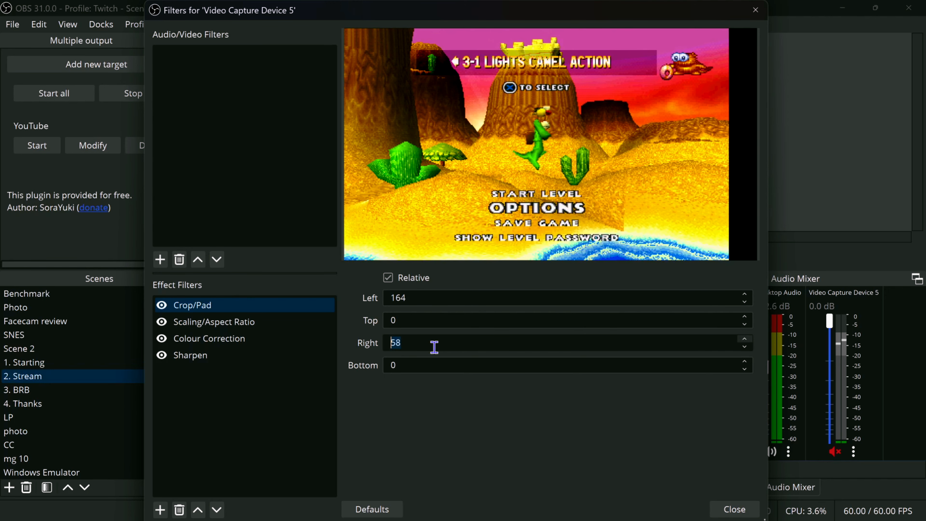
{"action": "scroll", "coordinate": [435, 346], "scroll_direction": "up", "scroll_amount": 20}
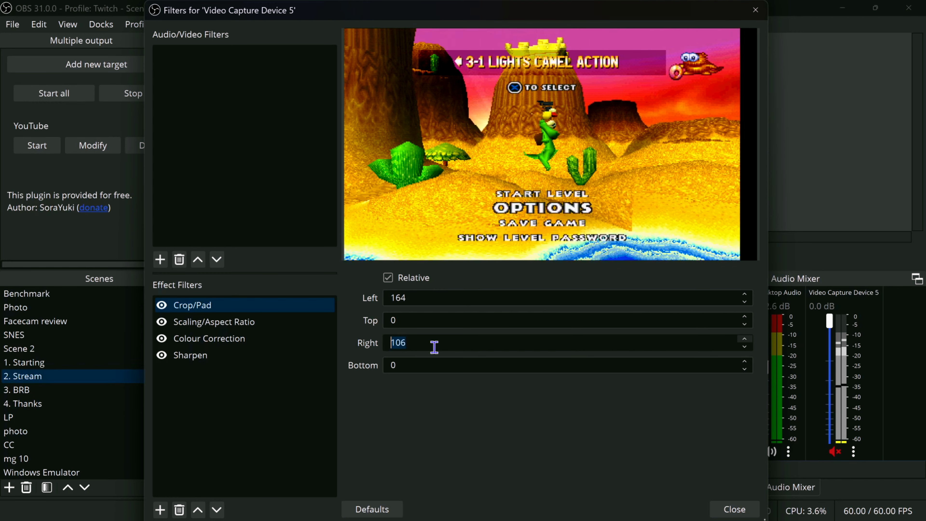
{"action": "scroll", "coordinate": [434, 346], "scroll_direction": "up", "scroll_amount": 20}
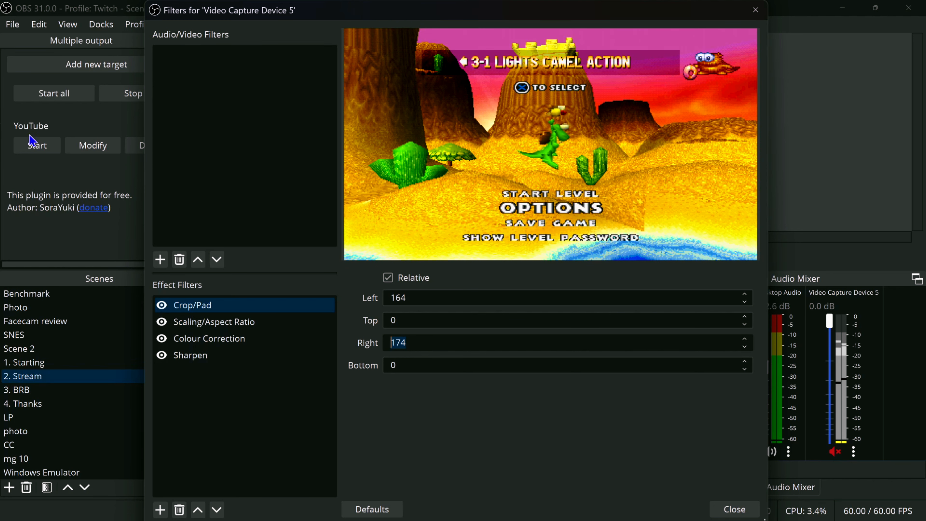
- Compare the scene preview with the Scaling/Aspect Ratio filter switched off and on, leave it enabled and close the filters
{"action": "left_click", "coordinate": [162, 321]}
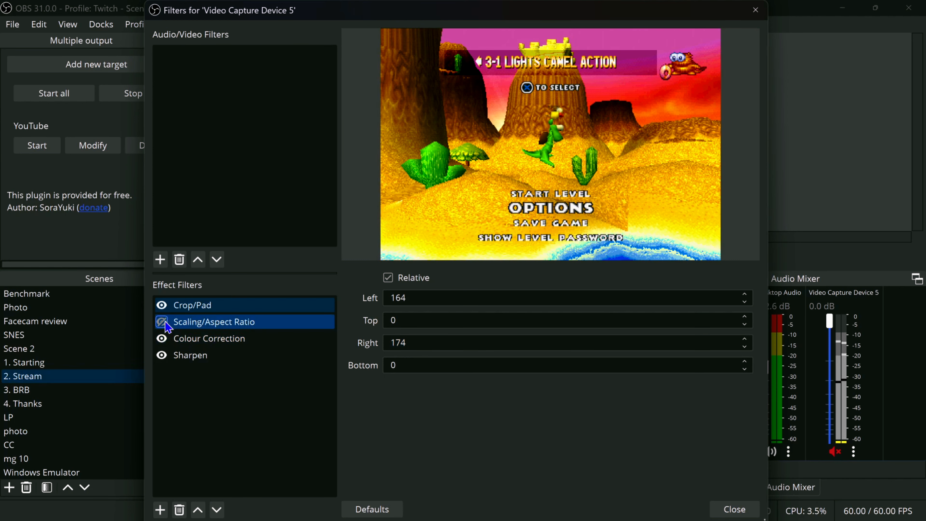
{"action": "left_click_drag", "start_coordinate": [316, 11], "coordinate": [353, 260]}
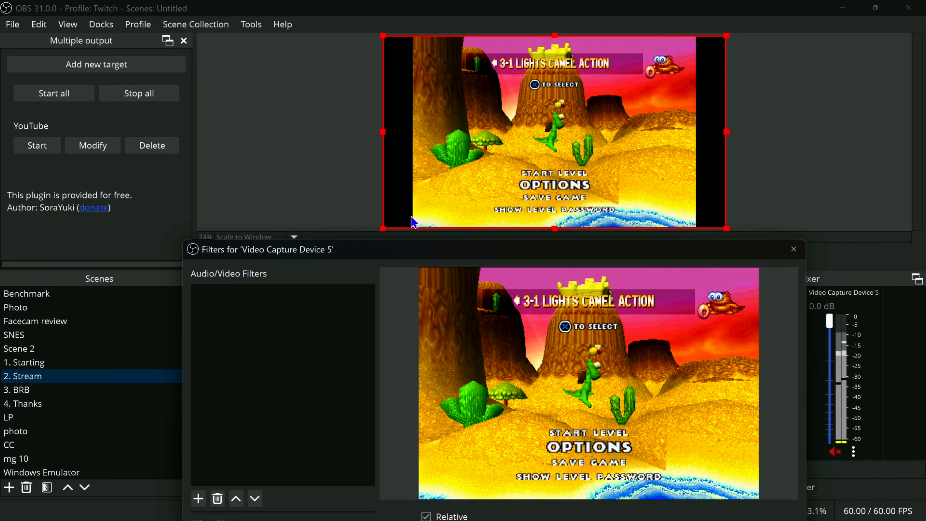
{"action": "left_click_drag", "start_coordinate": [385, 249], "coordinate": [829, 54]}
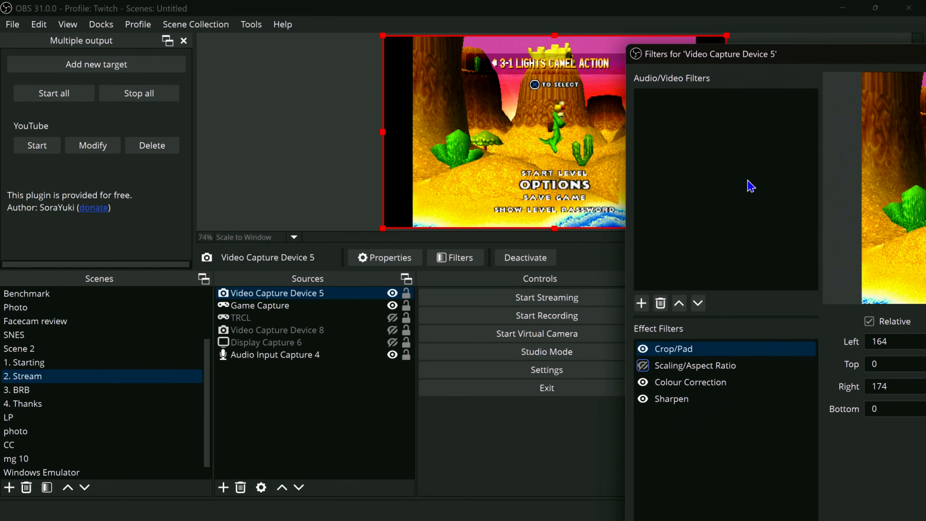
{"action": "left_click", "coordinate": [643, 368]}
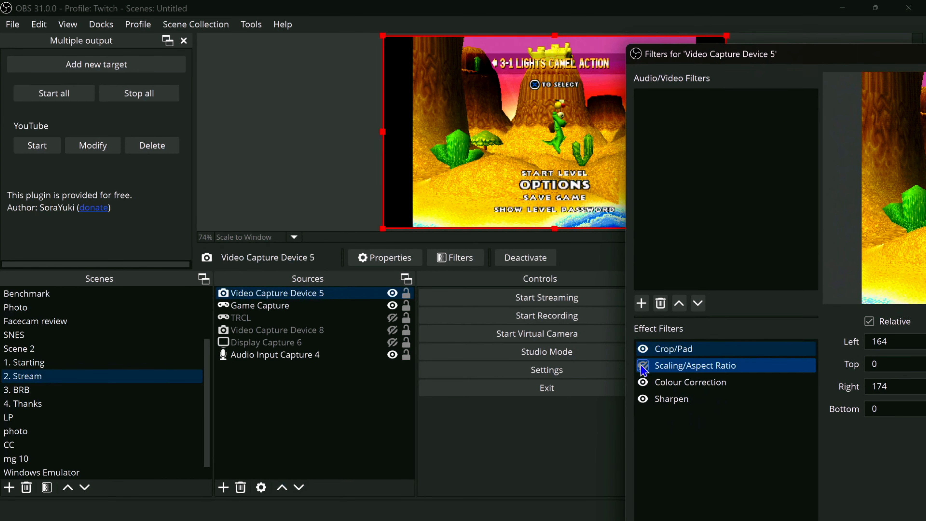
{"action": "left_click", "coordinate": [643, 366]}
{"action": "left_click", "coordinate": [299, 178]}
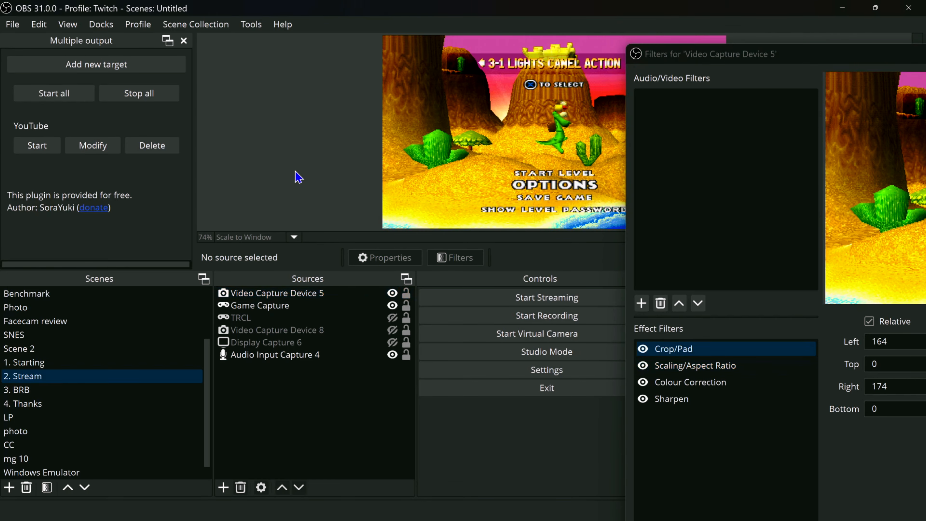
{"action": "left_click_drag", "start_coordinate": [817, 55], "coordinate": [310, 205]}
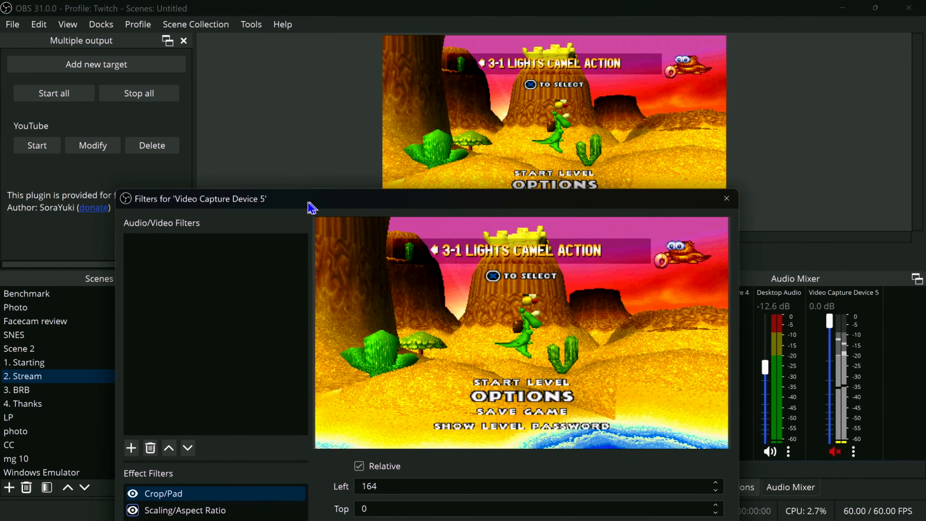
{"action": "left_click", "coordinate": [716, 202]}
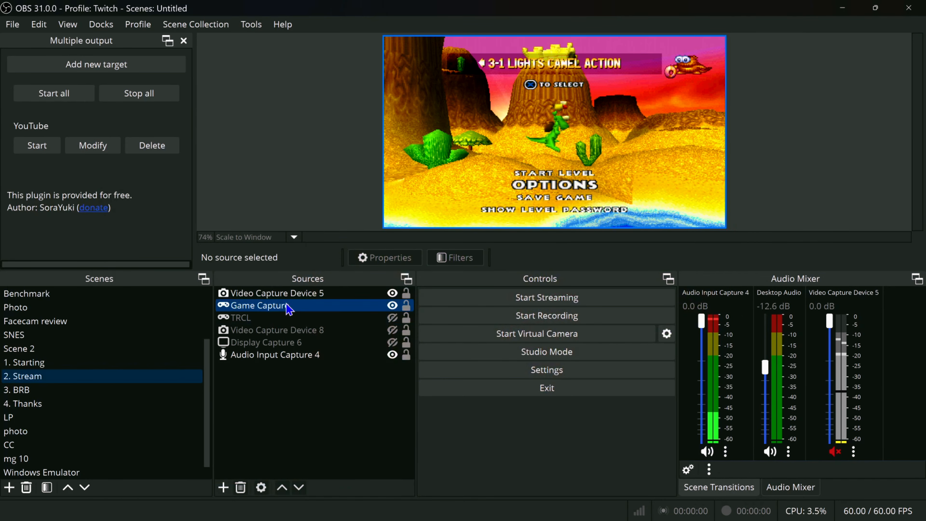
- View Video Capture Device 5 in a full-screen projector on the 50UHD_LCD_TV display, then exit the projector
{"action": "left_click", "coordinate": [288, 306]}
{"action": "key", "text": "Up"}
{"action": "right_click", "coordinate": [288, 301]}
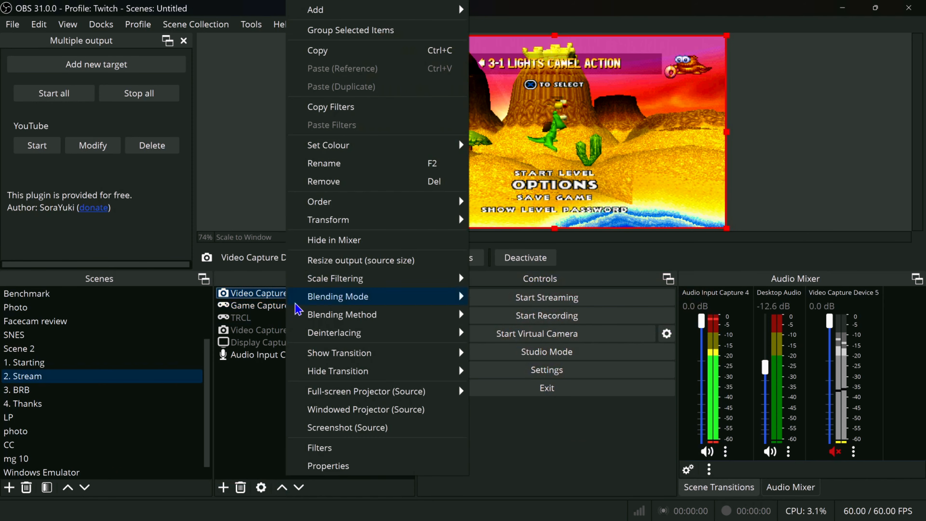
{"action": "mouse_move", "coordinate": [386, 391]}
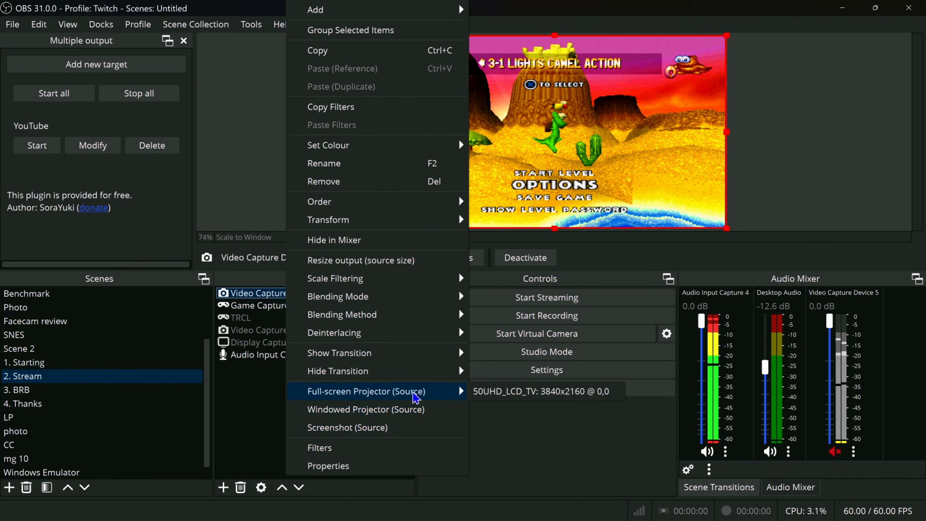
{"action": "left_click", "coordinate": [485, 391]}
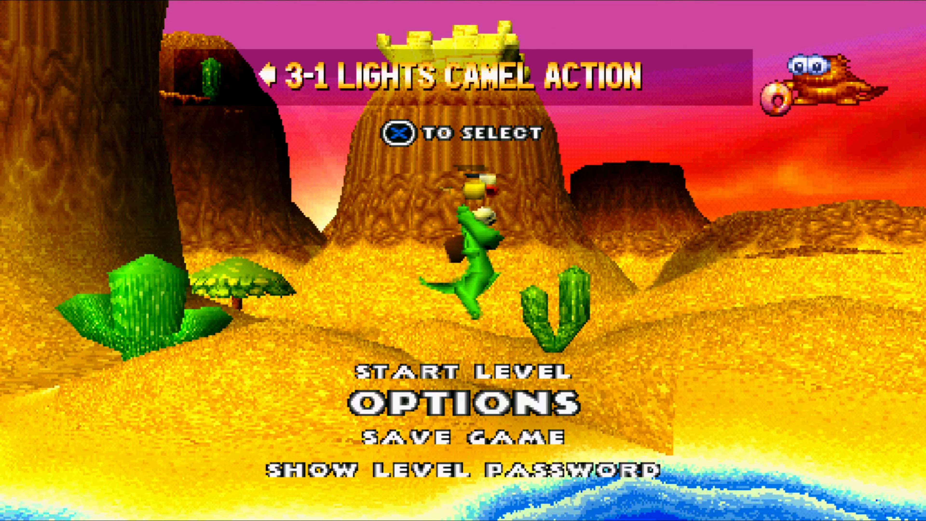
{"action": "key", "text": "Escape"}
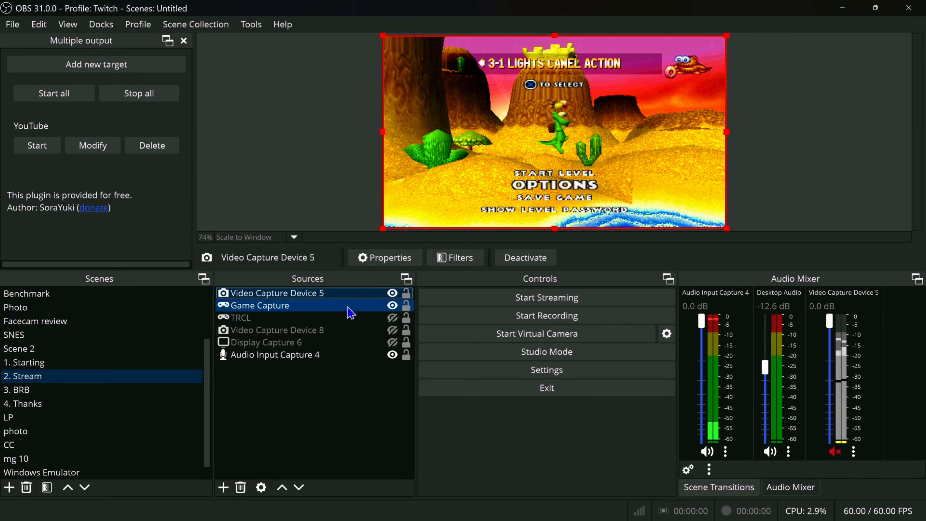
- Switch off the Crop/Pad and Scaling/Aspect Ratio filters of Video Capture Device 5 and close its filters
{"action": "left_click", "coordinate": [446, 260]}
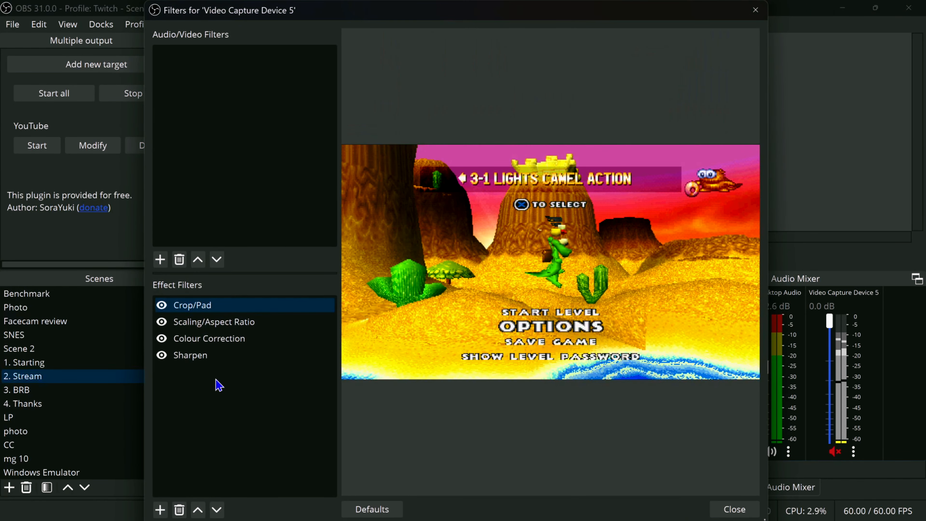
{"action": "left_click", "coordinate": [162, 305]}
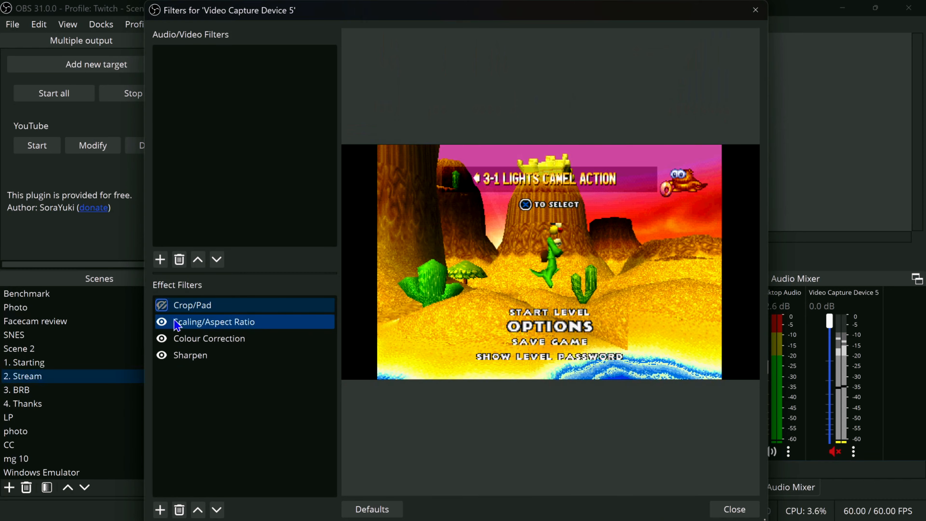
{"action": "left_click", "coordinate": [162, 321]}
{"action": "left_click", "coordinate": [746, 16]}
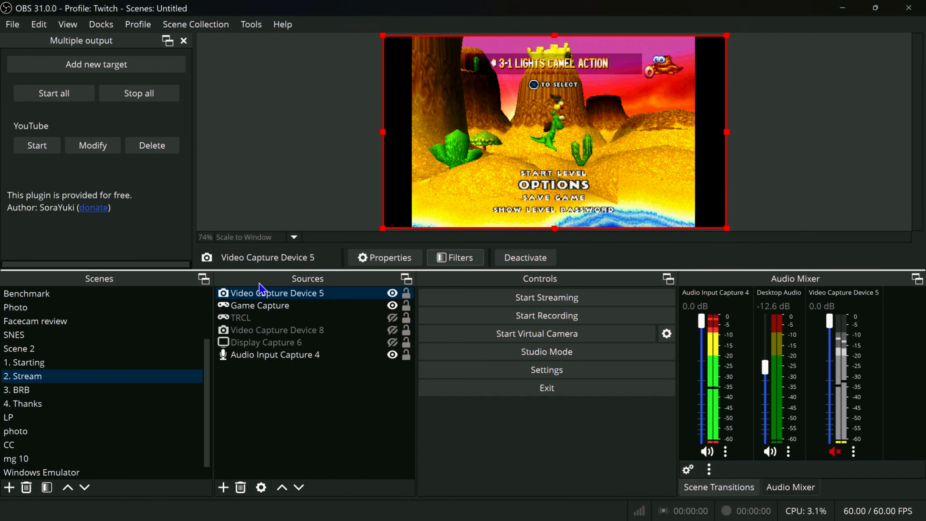
- Check the uncropped Video Capture Device 5 picture in a full-screen projector and return to the main window
{"action": "right_click", "coordinate": [236, 293]}
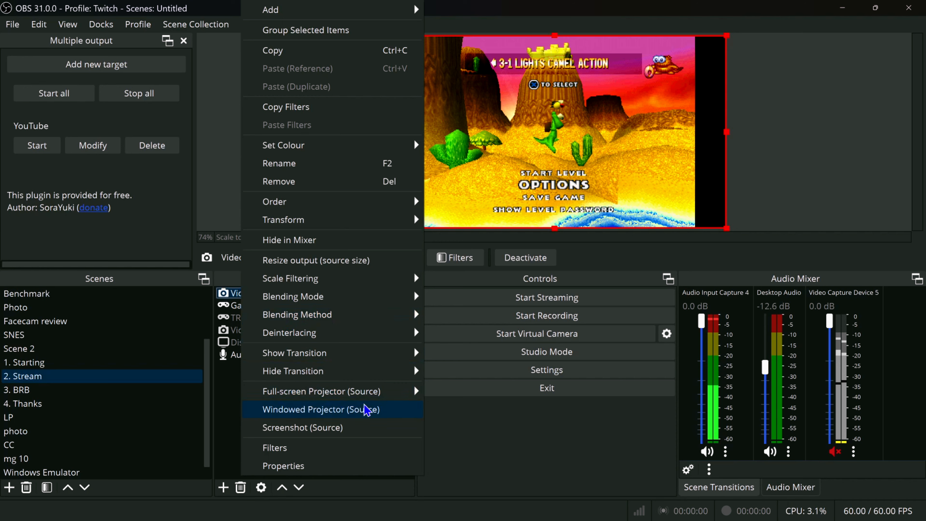
{"action": "mouse_move", "coordinate": [417, 391]}
{"action": "left_click", "coordinate": [467, 394]}
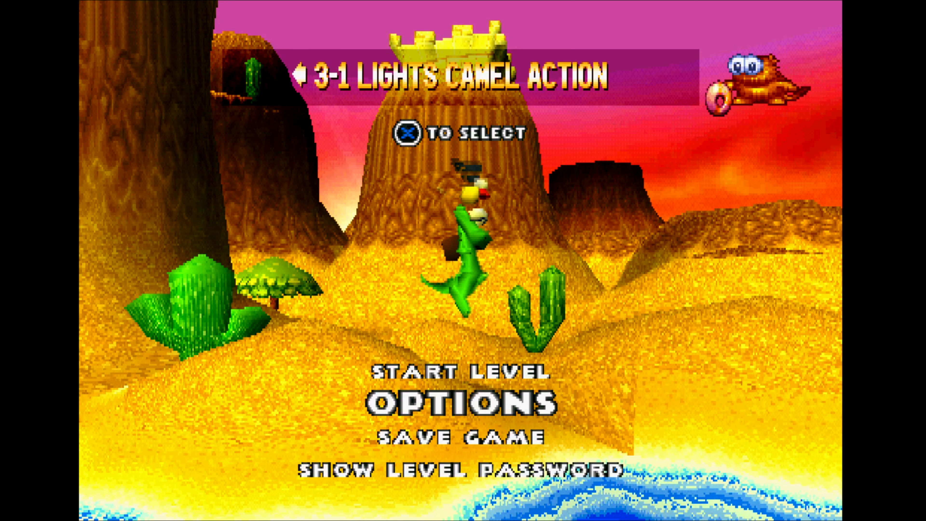
{"action": "key", "text": "Escape"}
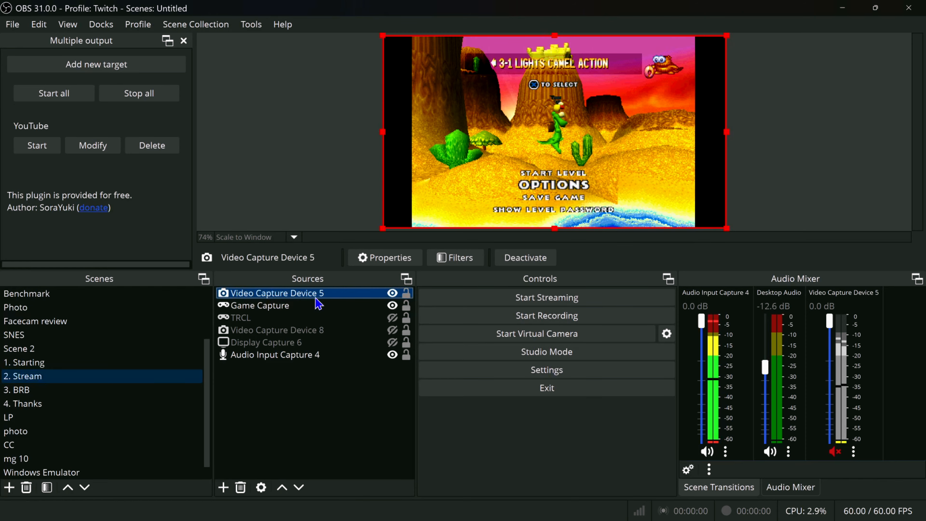
- Switch the Crop/Pad and Scaling/Aspect Ratio filters of Video Capture Device 5 back on and close the filters
{"action": "left_click", "coordinate": [431, 264]}
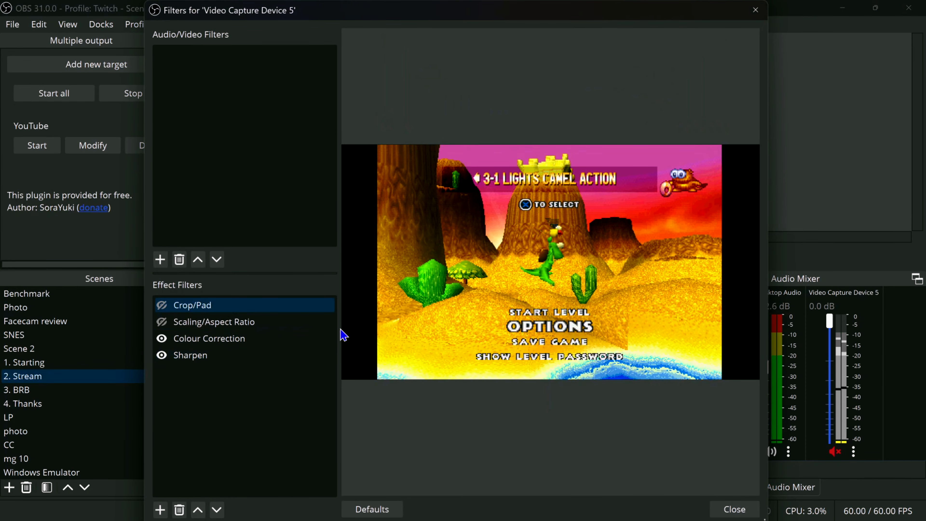
{"action": "left_click", "coordinate": [162, 309]}
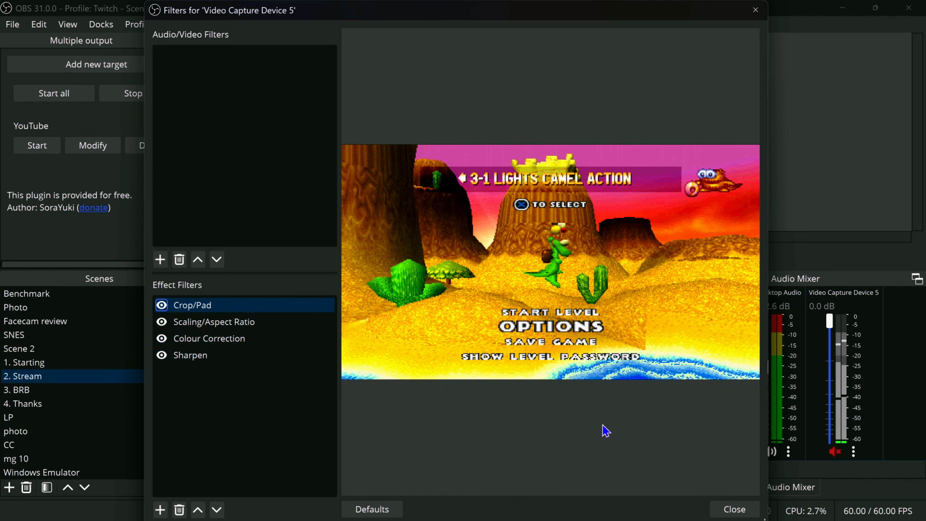
{"action": "left_click", "coordinate": [734, 510]}
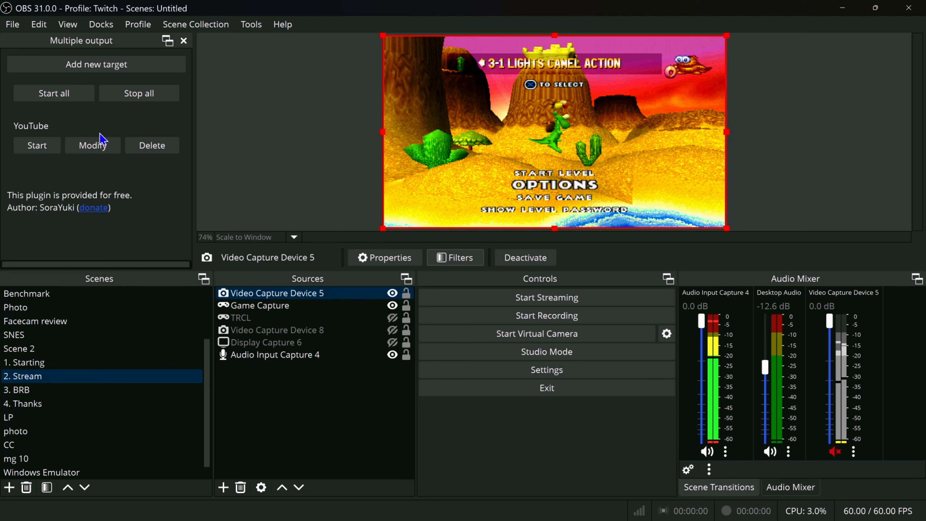
- Review the Stream settings for the Twitch service and the YouTube target's streaming settings in Multiple output, changing nothing
{"action": "left_click", "coordinate": [13, 24]}
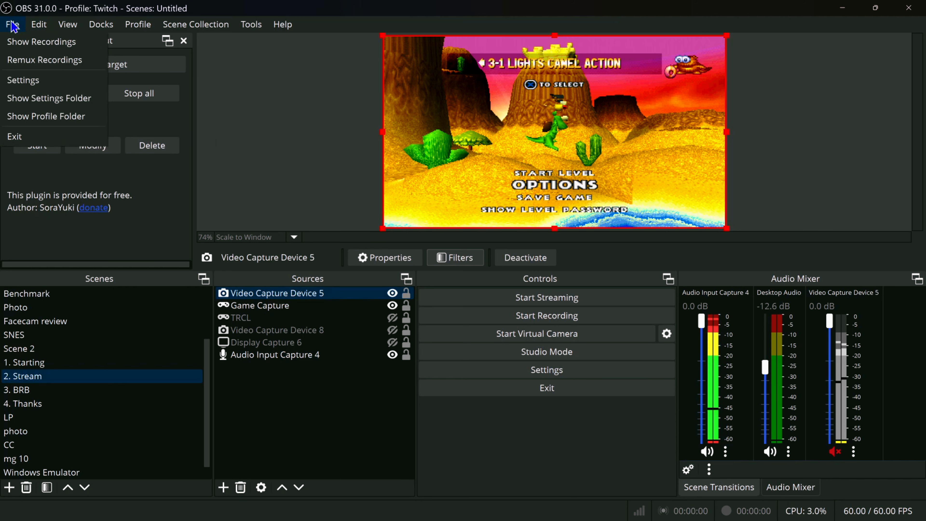
{"action": "left_click", "coordinate": [34, 86]}
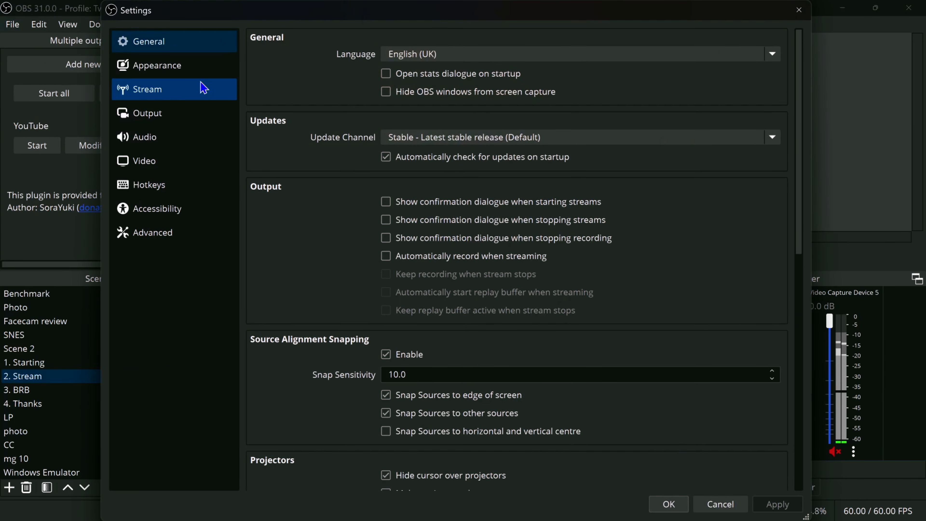
{"action": "left_click", "coordinate": [195, 89]}
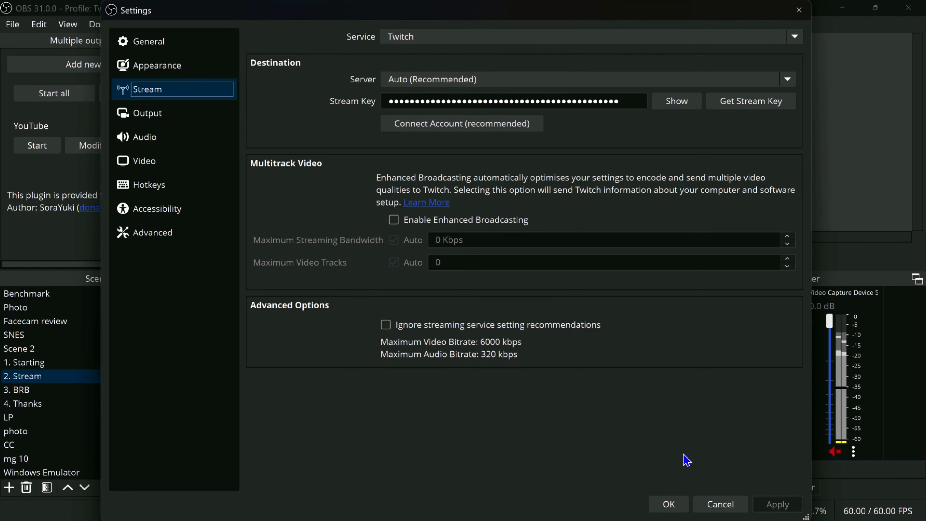
{"action": "left_click", "coordinate": [716, 506]}
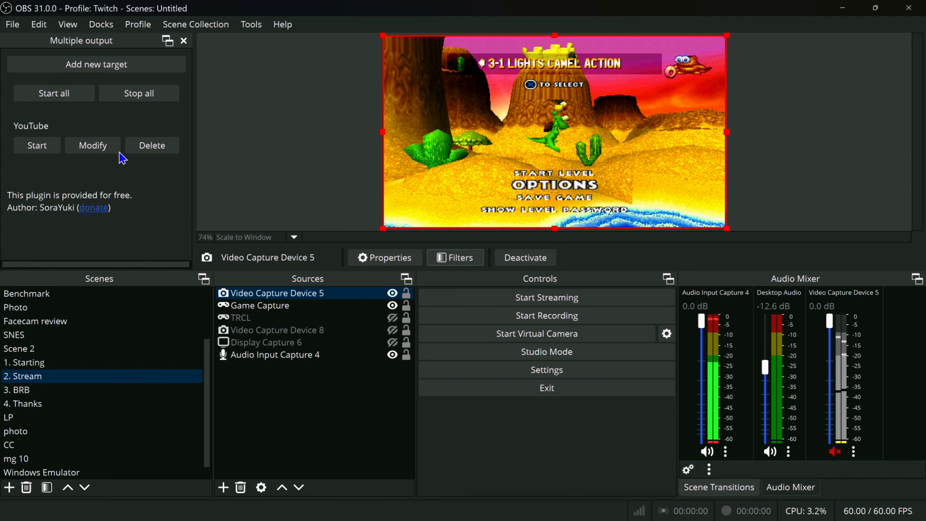
{"action": "left_click", "coordinate": [108, 151]}
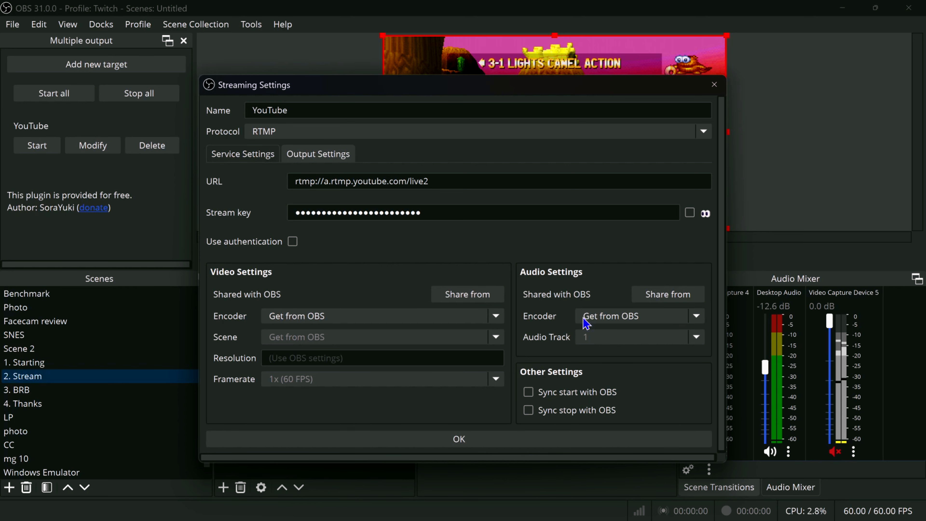
{"action": "left_click", "coordinate": [459, 439]}
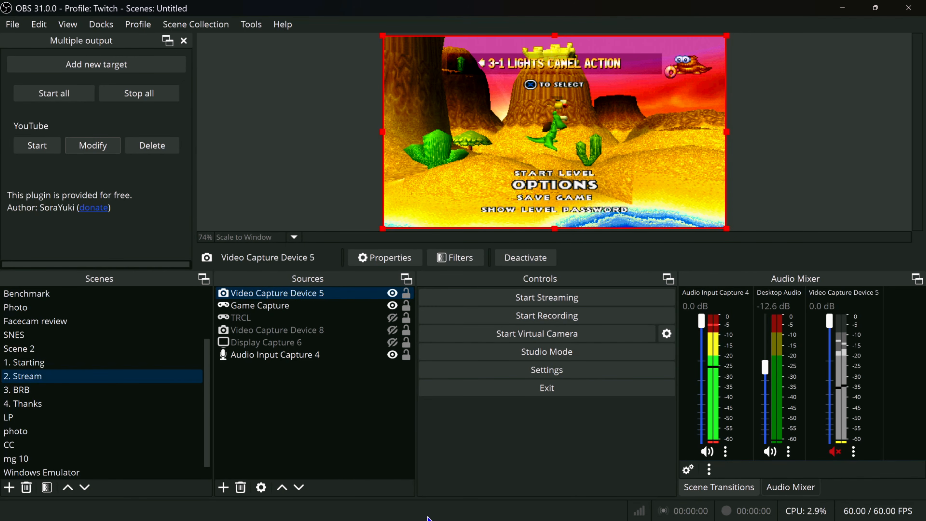
- Switch to the GoXLR app by restoring its window from the apps running in the background
{"action": "mouse_move", "coordinate": [428, 518]}
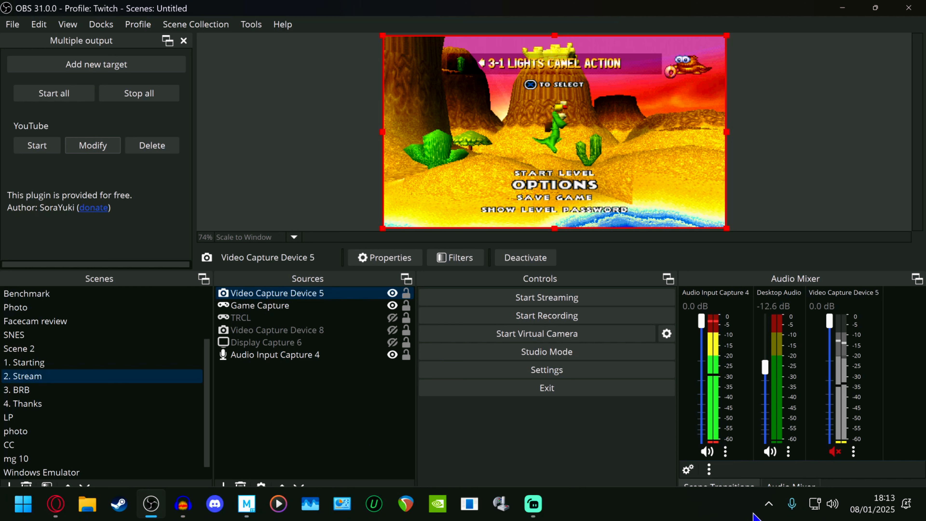
{"action": "left_click", "coordinate": [769, 503]}
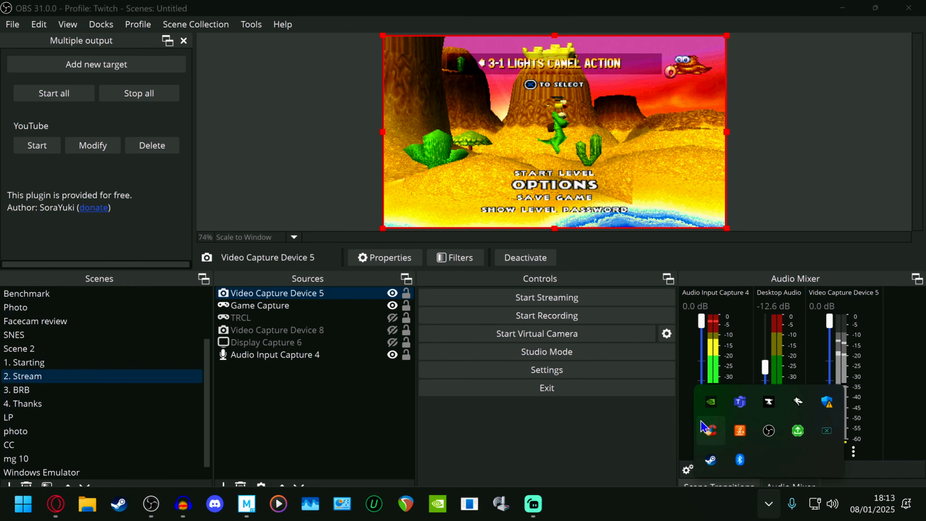
{"action": "left_click", "coordinate": [827, 432]}
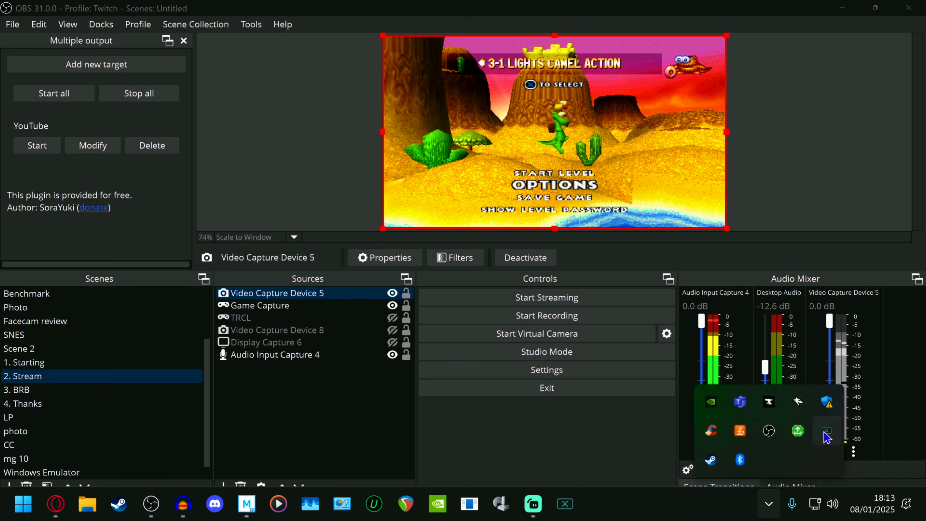
{"action": "left_click", "coordinate": [571, 506]}
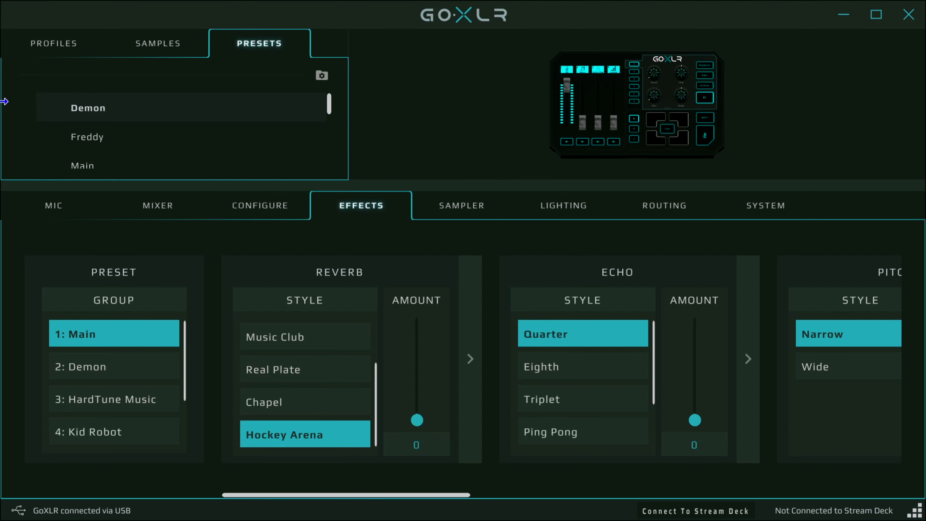
- Load the Main preset into preset group 1 and review the Demon preset's voice effects before returning to Main
{"action": "left_click_drag", "start_coordinate": [69, 168], "coordinate": [87, 337]}
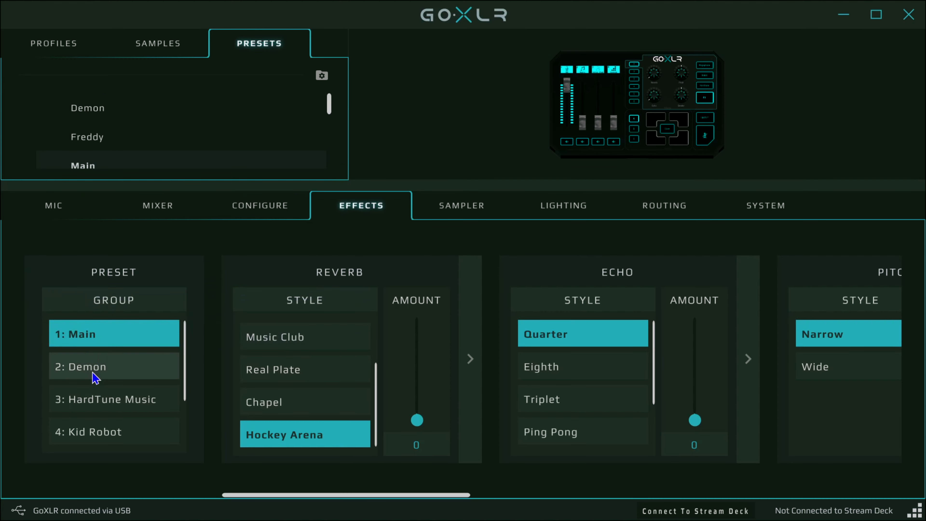
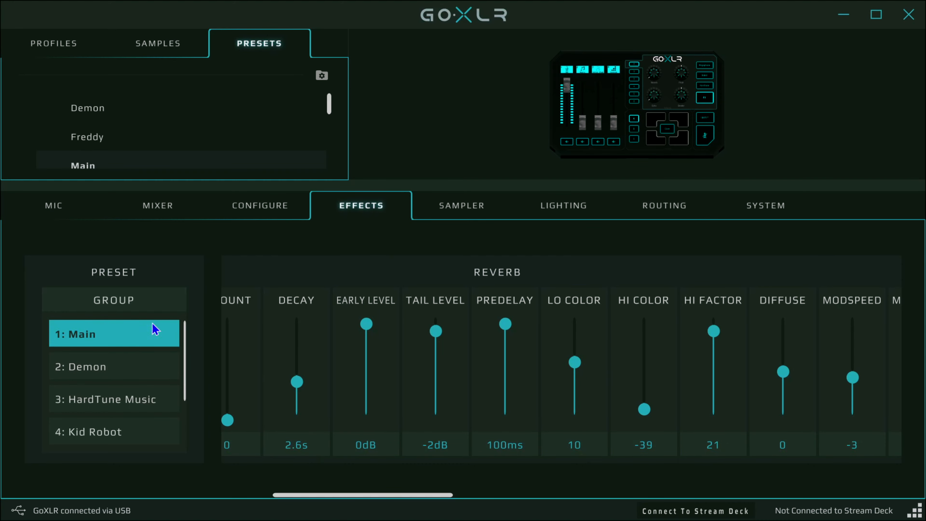
{"action": "left_click", "coordinate": [119, 372]}
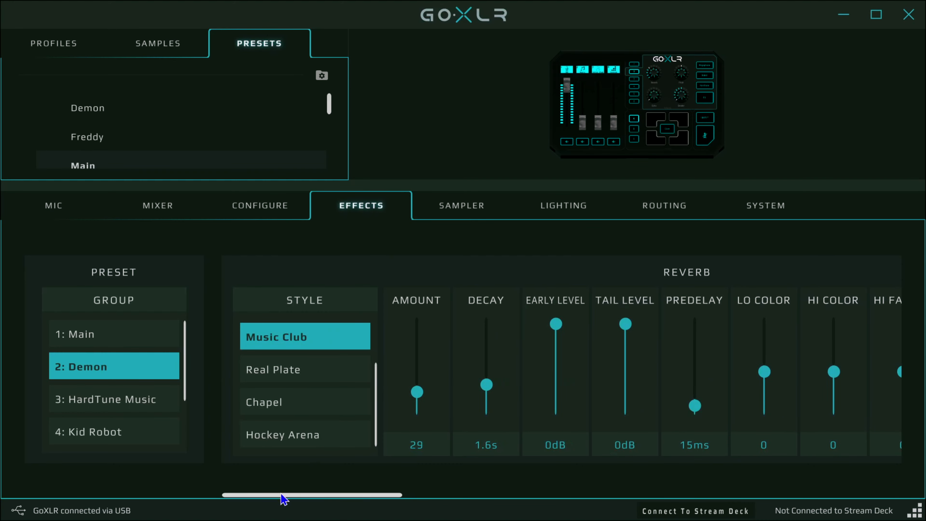
{"action": "left_click_drag", "start_coordinate": [283, 498], "coordinate": [606, 509]}
{"action": "left_click", "coordinate": [551, 424]}
{"action": "left_click", "coordinate": [609, 416]}
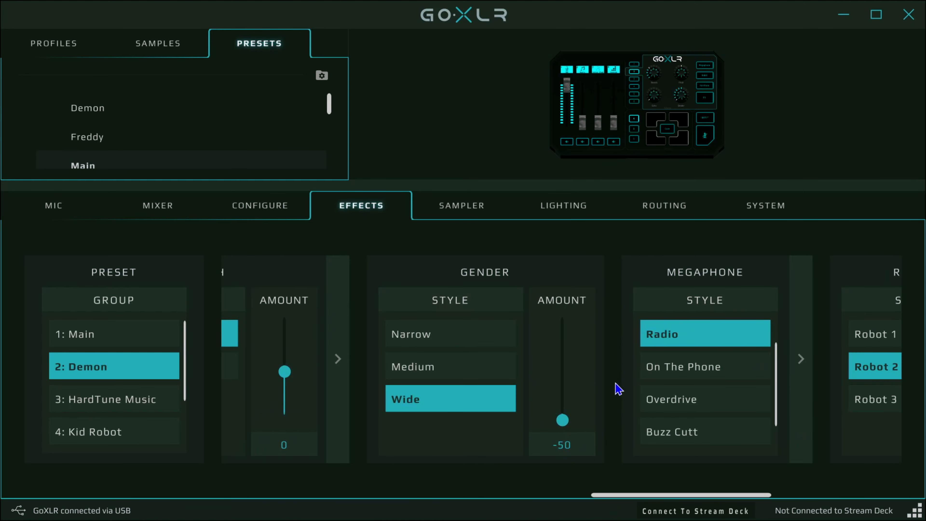
{"action": "mouse_move", "coordinate": [624, 501]}
{"action": "left_mouse_down"}
{"action": "mouse_move", "coordinate": [747, 499]}
{"action": "mouse_move", "coordinate": [519, 500]}
{"action": "mouse_move", "coordinate": [608, 503]}
{"action": "left_mouse_up"}
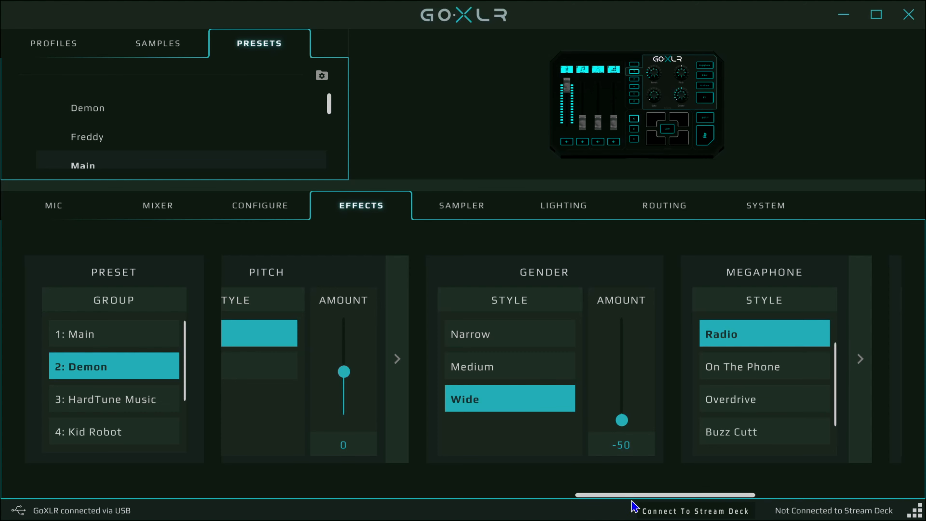
{"action": "left_click_drag", "start_coordinate": [635, 500], "coordinate": [559, 502]}
{"action": "left_click", "coordinate": [87, 333]}
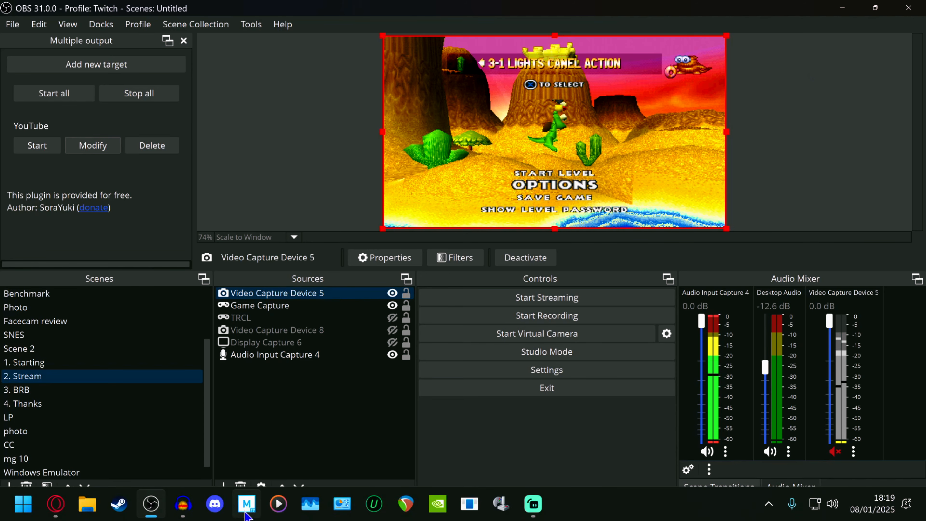
- Switch to Movie Studio and place the Gaming Weekly Update title clip on track 2 at about one minute
{"action": "left_click", "coordinate": [245, 513]}
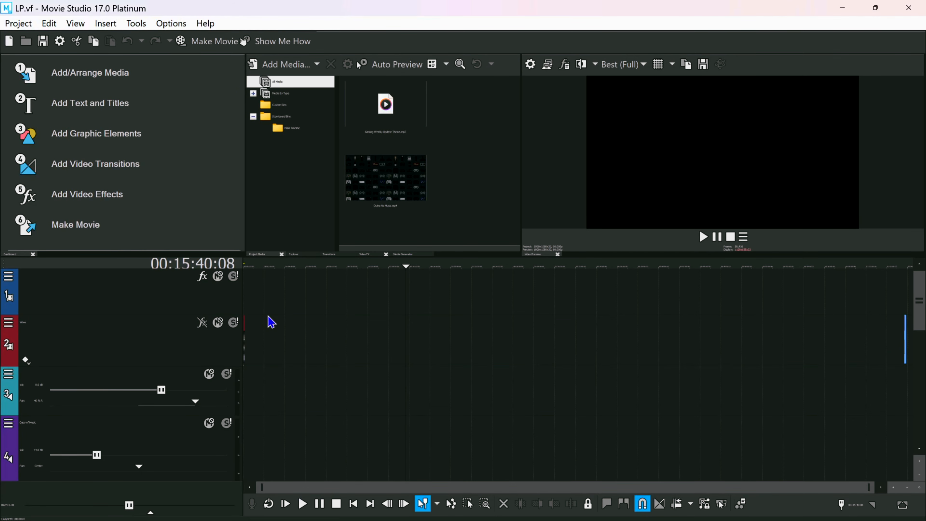
{"action": "left_click_drag", "start_coordinate": [371, 206], "coordinate": [283, 372]}
{"action": "scroll", "coordinate": [286, 359], "scroll_direction": "up", "scroll_amount": 4}
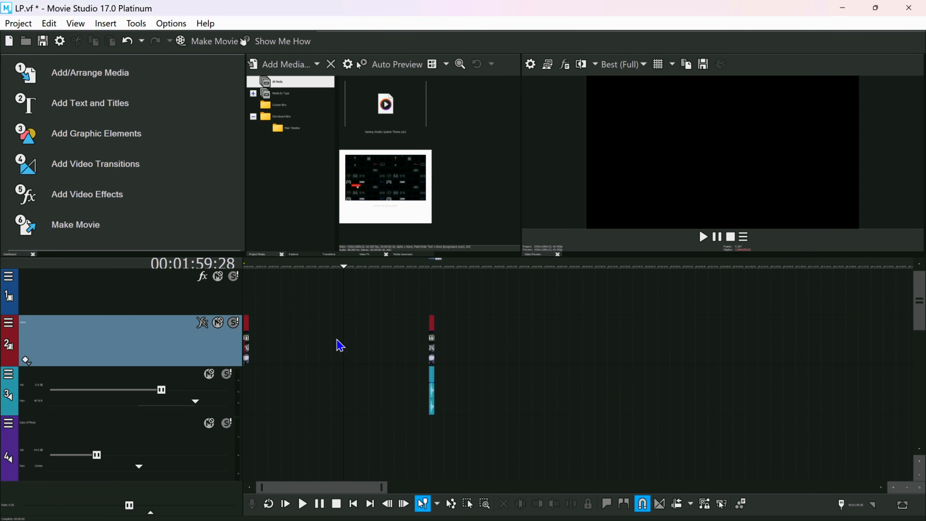
{"action": "left_click_drag", "start_coordinate": [622, 360], "coordinate": [347, 360]}
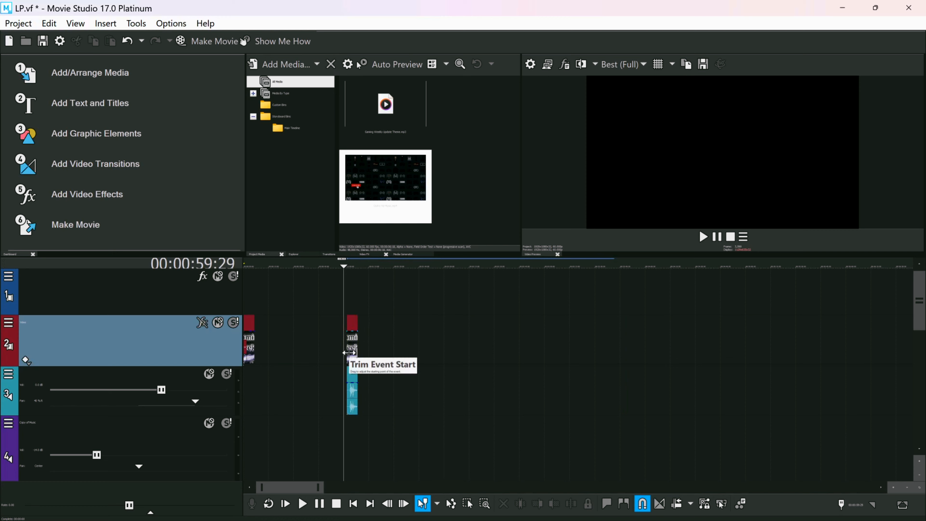
- Play the placed title clip, move its audio event from track 3 to track 4, and stop playback
{"action": "key", "text": "space"}
{"action": "scroll", "coordinate": [349, 353], "scroll_direction": "up", "scroll_amount": 3}
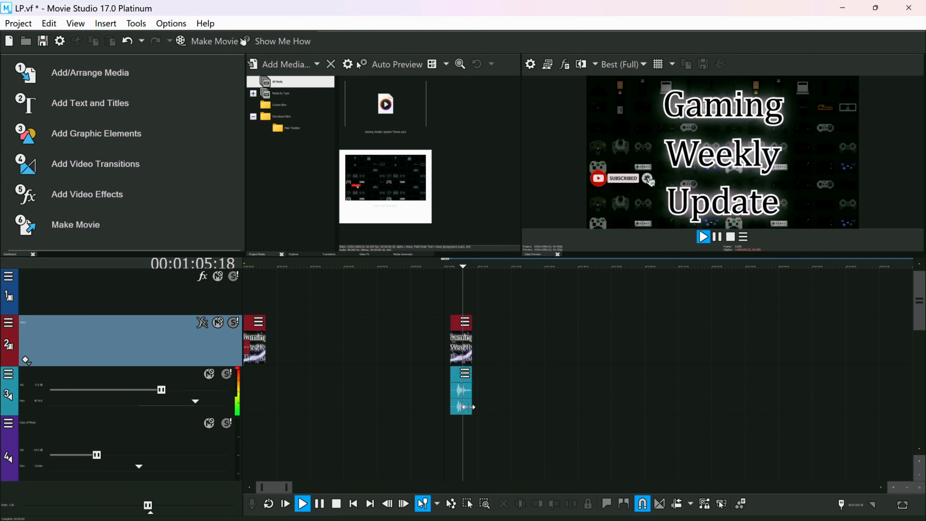
{"action": "mouse_move", "coordinate": [461, 405]}
{"action": "left_mouse_down"}
{"action": "mouse_move", "coordinate": [459, 436]}
{"action": "mouse_move", "coordinate": [454, 422]}
{"action": "left_mouse_up"}
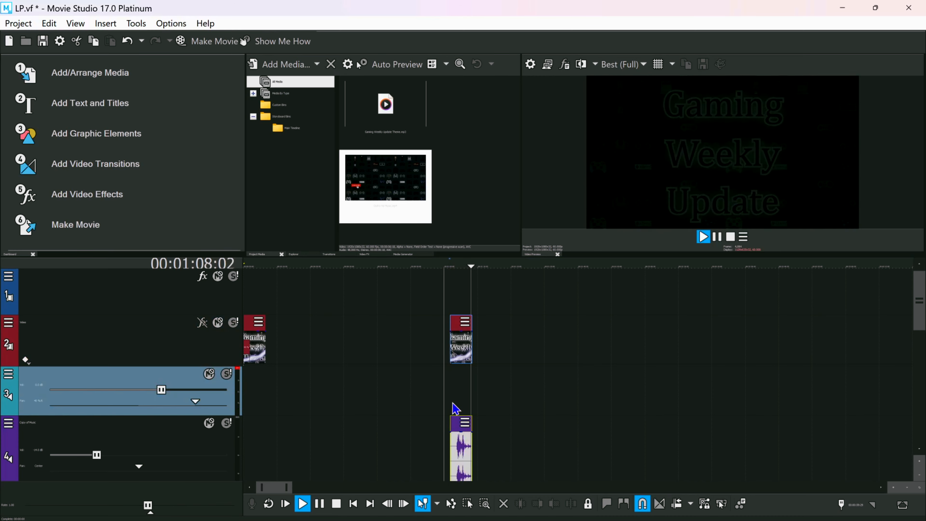
{"action": "left_click", "coordinate": [452, 401]}
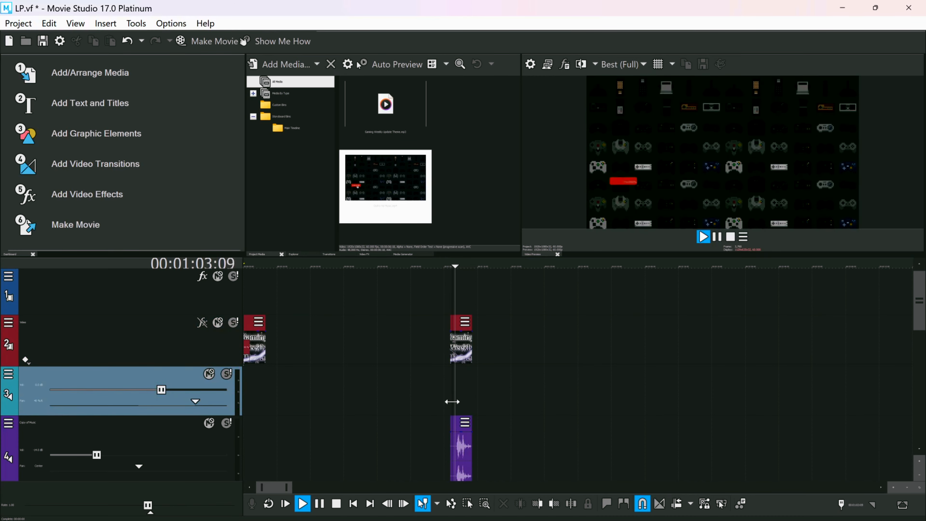
{"action": "key", "text": "space"}
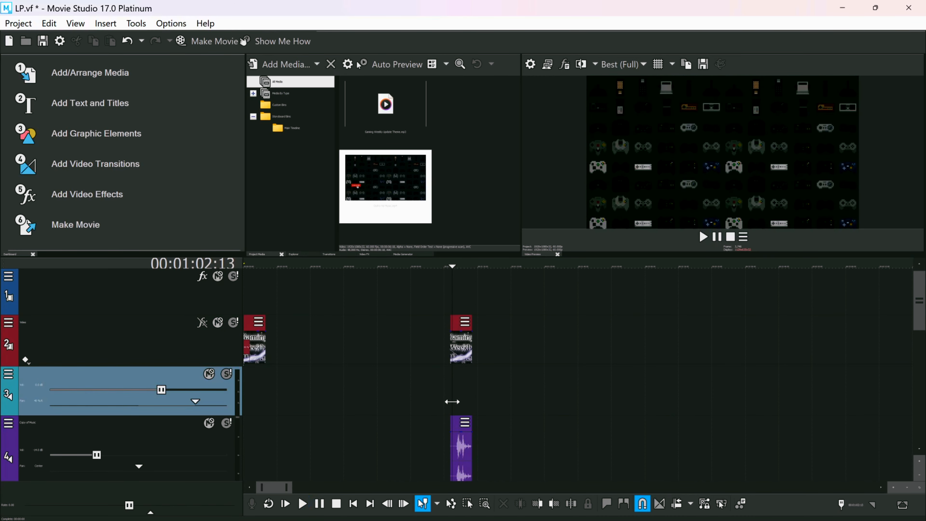
- Play the project from the start, look over audio tracks 5 to 8, and stop playback
{"action": "left_click", "coordinate": [286, 505]}
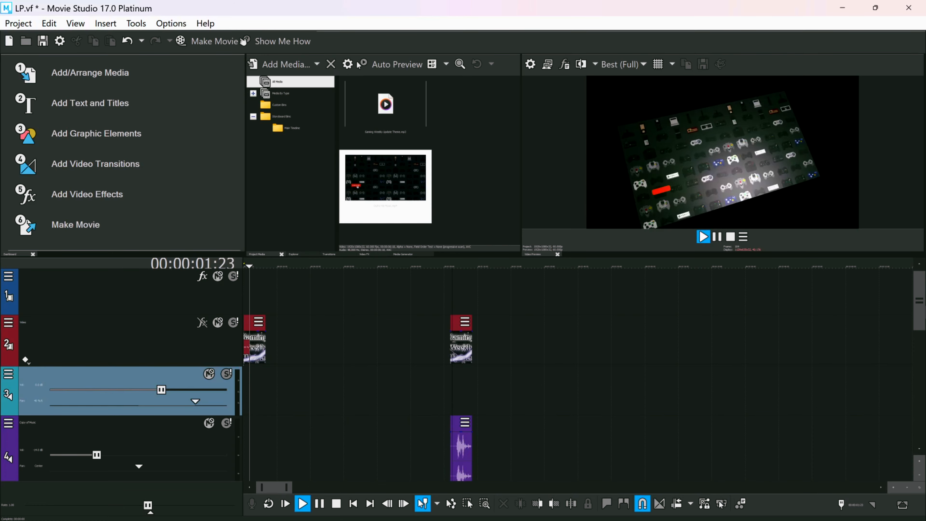
{"action": "left_click_drag", "start_coordinate": [919, 327], "coordinate": [920, 392]}
{"action": "mouse_move", "coordinate": [771, 511]}
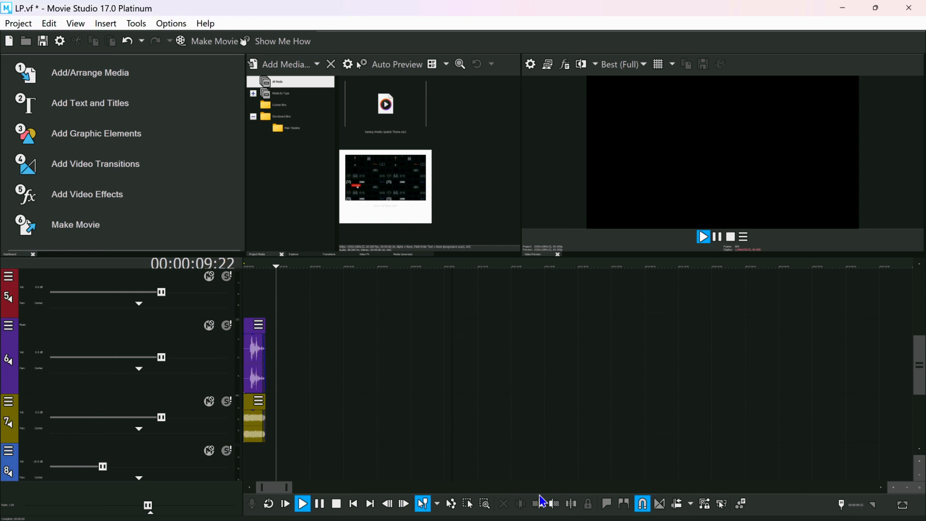
{"action": "left_click", "coordinate": [336, 503]}
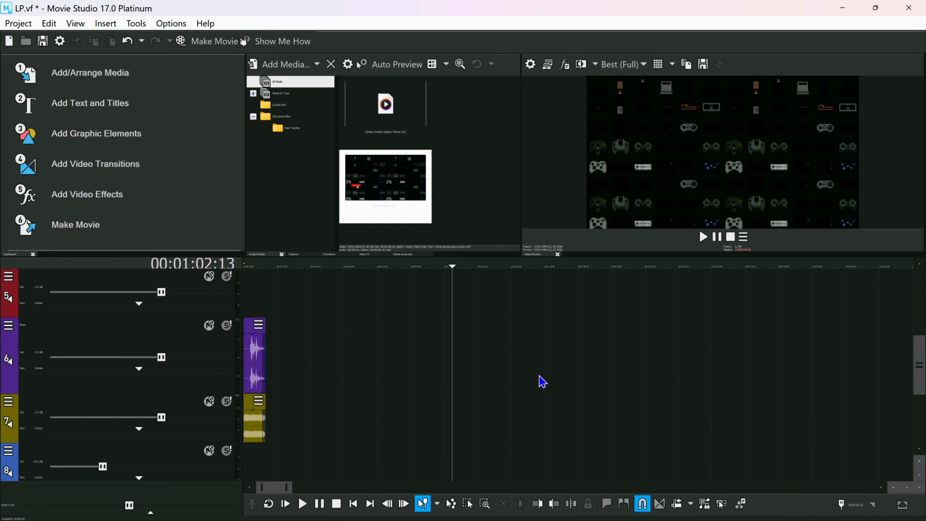
- Move the title clip and its audio about five seconds forward and add the Gaming Weekly Update theme music to track 5
{"action": "left_click_drag", "start_coordinate": [915, 366], "coordinate": [921, 320]}
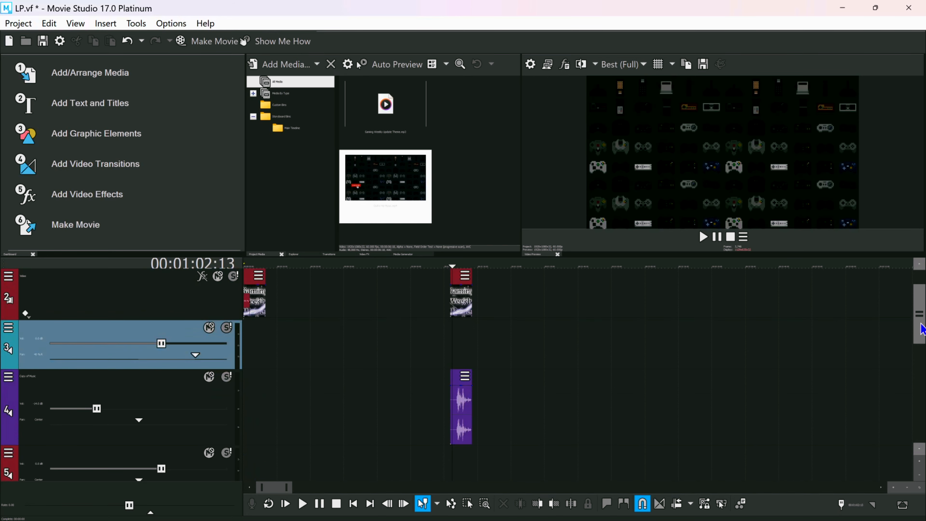
{"action": "left_click_drag", "start_coordinate": [463, 407], "coordinate": [481, 407]}
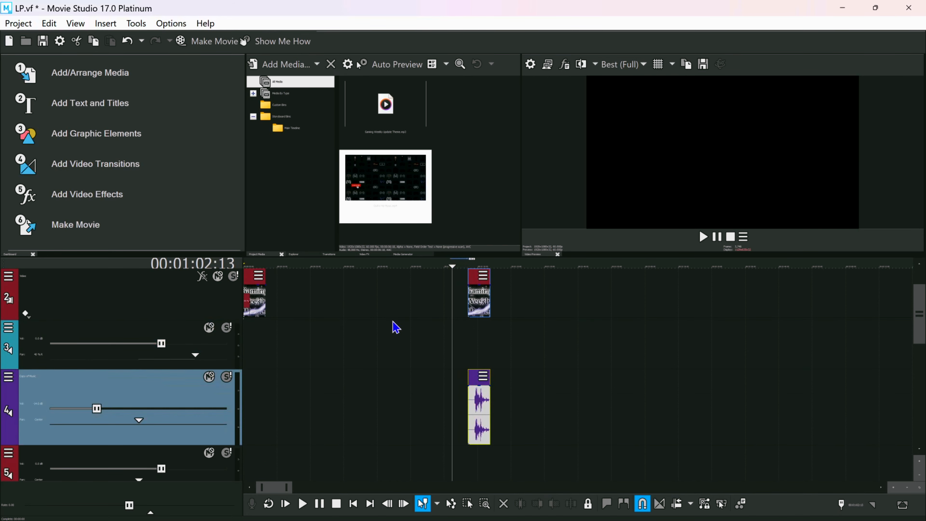
{"action": "left_click", "coordinate": [479, 395]}
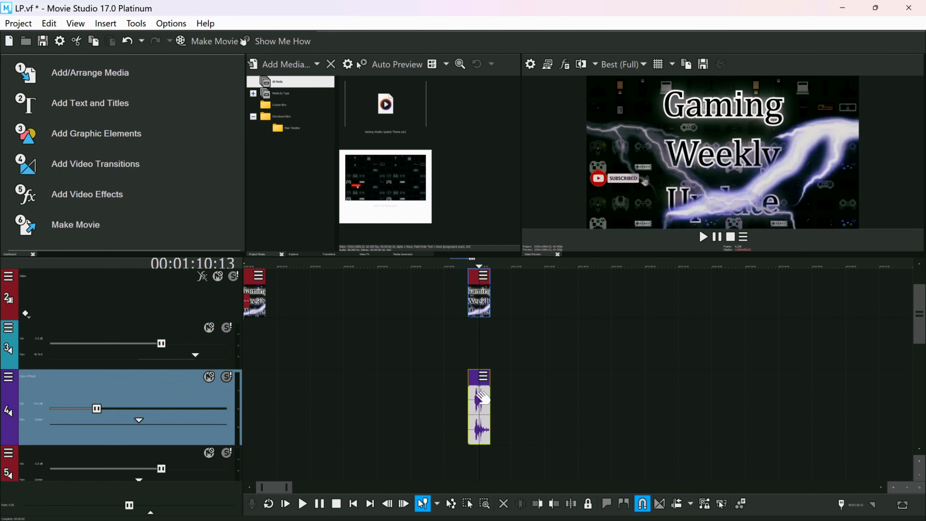
{"action": "left_click", "coordinate": [474, 405]}
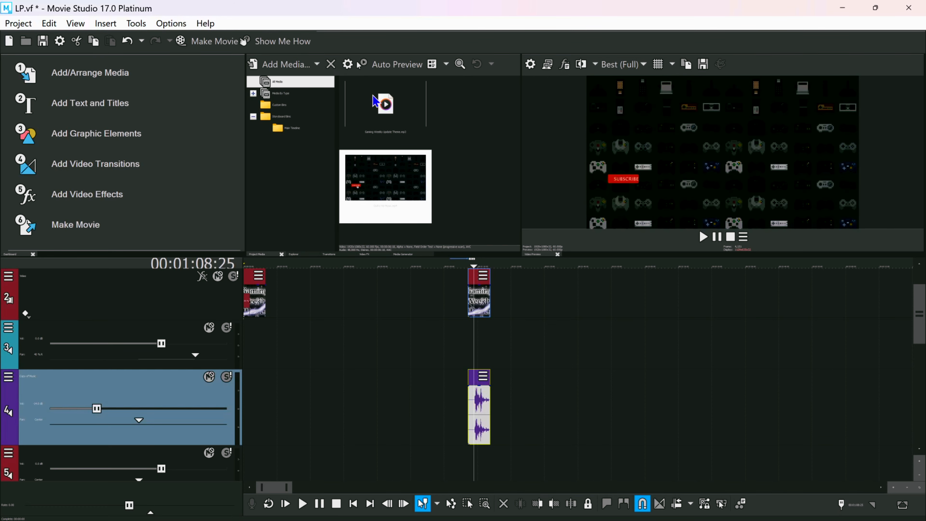
{"action": "left_click_drag", "start_coordinate": [376, 100], "coordinate": [463, 436]}
- Switch to Audacity and look at its recording controls
{"action": "left_click", "coordinate": [184, 505]}
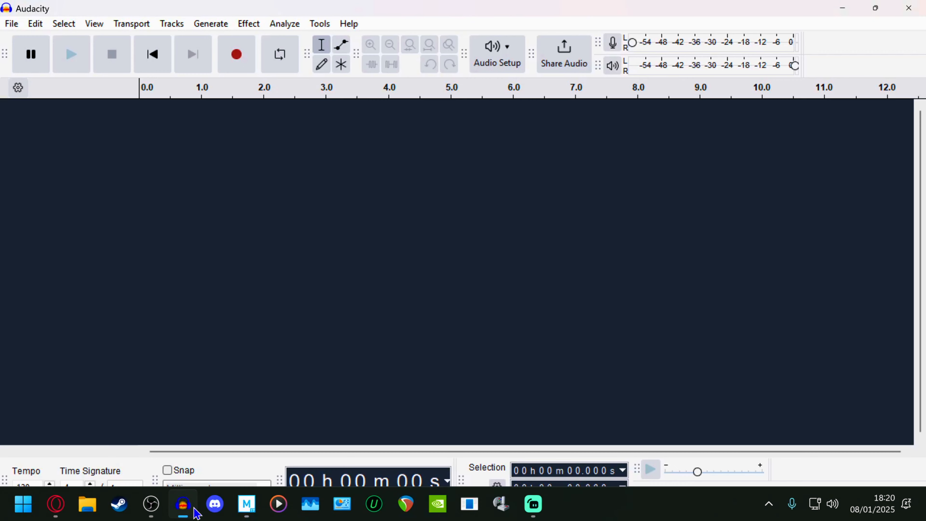
{"action": "left_click", "coordinate": [233, 59]}
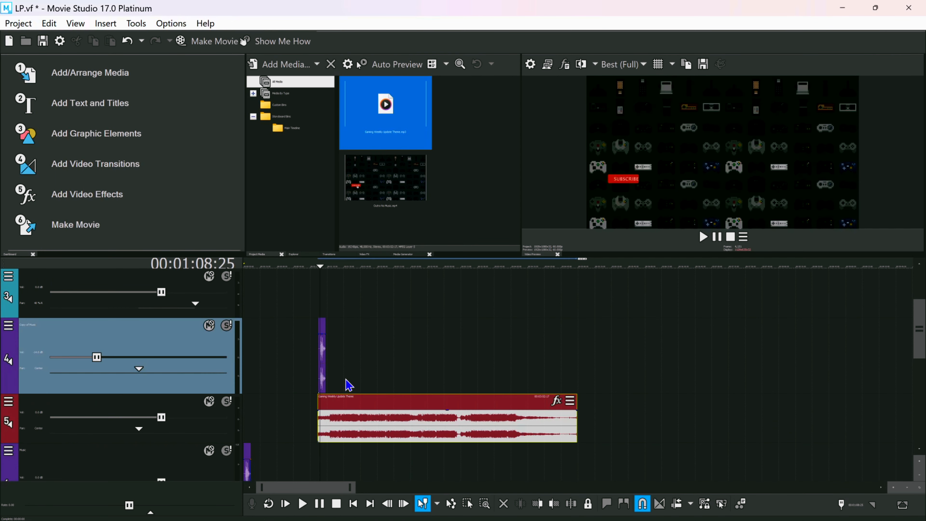
- Shift the theme music on track 5 to start before the title clip and split it at 00:01:08:23
{"action": "left_click_drag", "start_coordinate": [370, 431], "coordinate": [574, 430]}
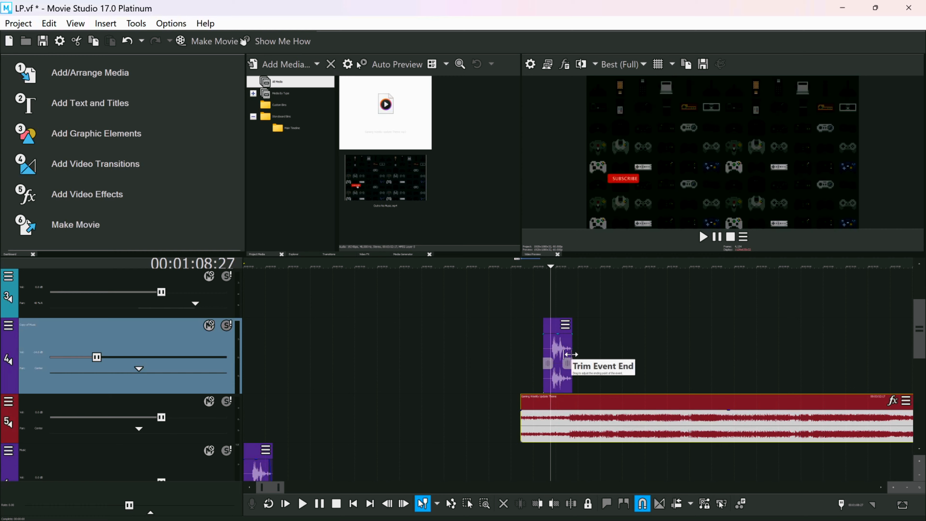
{"action": "scroll", "coordinate": [571, 354], "scroll_direction": "up", "scroll_amount": 5}
{"action": "scroll", "coordinate": [575, 359], "scroll_direction": "up", "scroll_amount": 4}
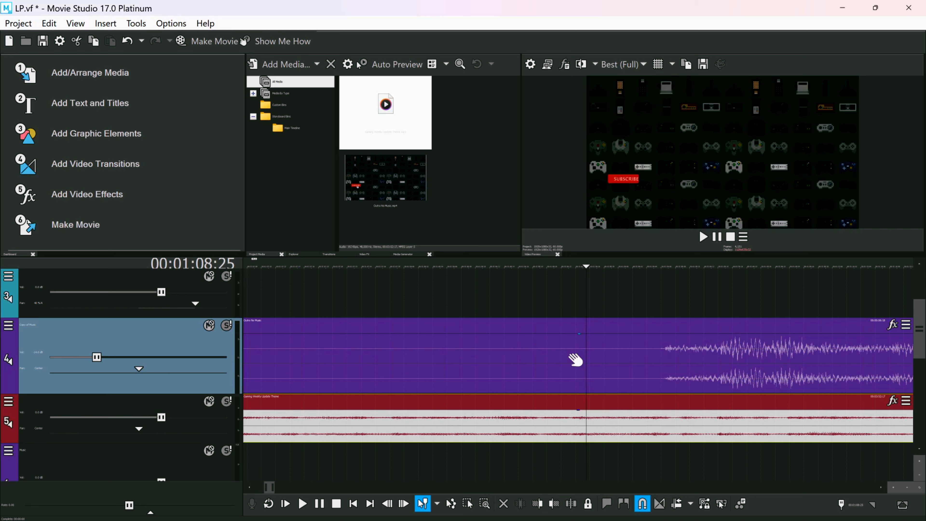
{"action": "key", "text": "Left"}
{"action": "key", "text": "Left"}
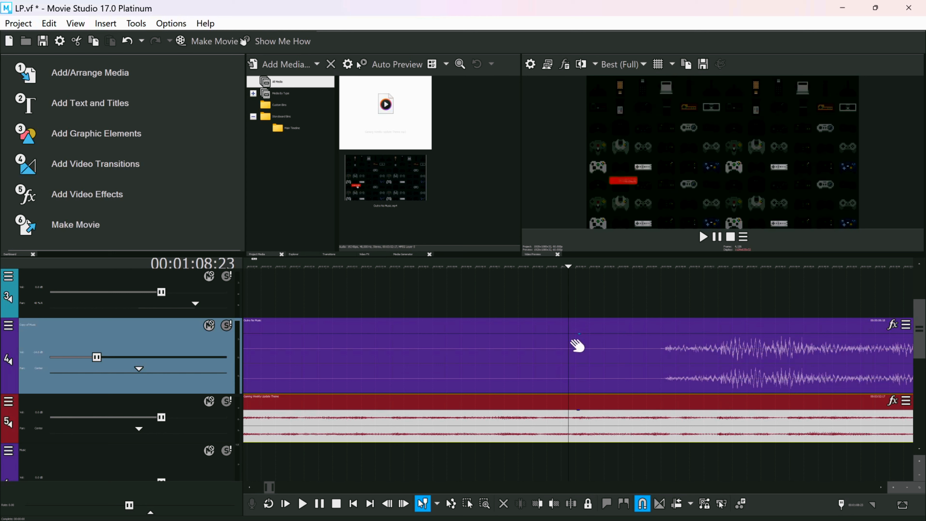
{"action": "key", "text": "s"}
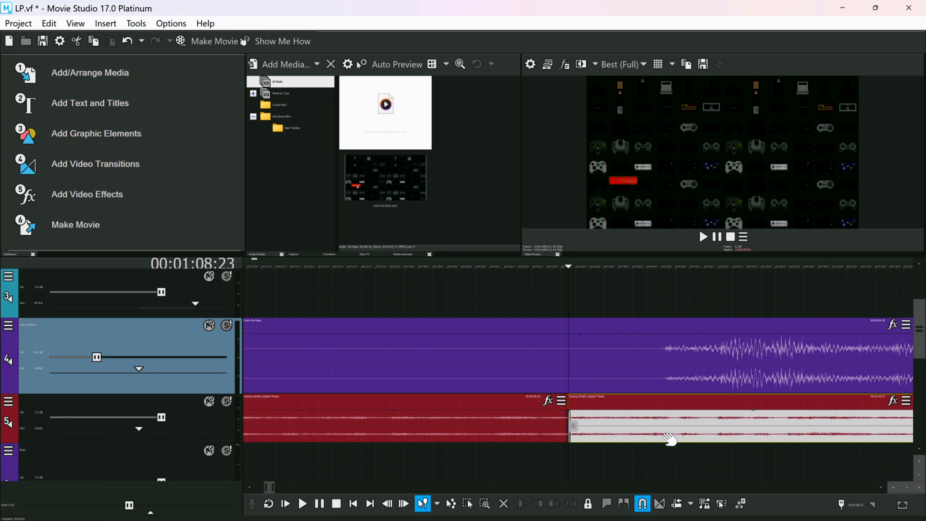
- Split the theme music at 00:01:09:08 and select the short piece between the two cuts
{"action": "left_click", "coordinate": [677, 420]}
{"action": "key", "text": "s"}
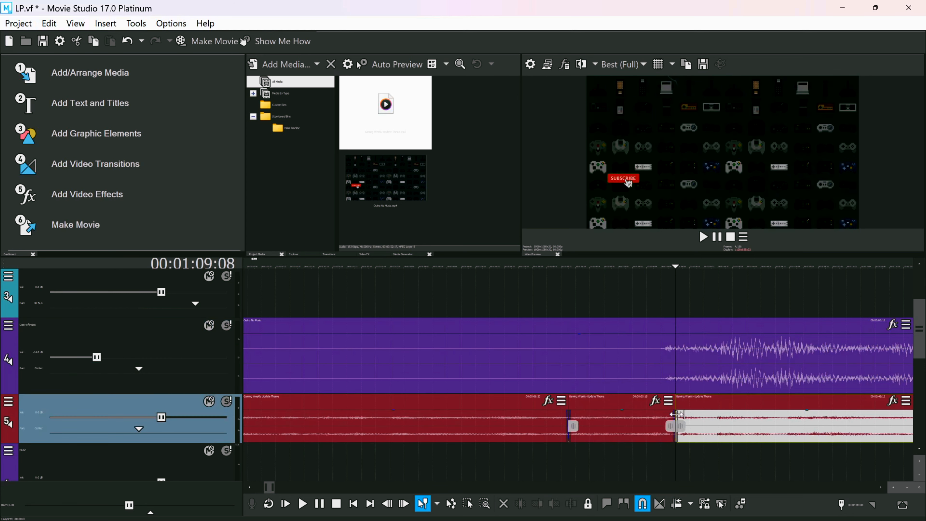
{"action": "left_click", "coordinate": [637, 430]}
- Split the theme music at about 00:01:13, at 00:01:15:04 and at 00:01:21:13
{"action": "scroll", "coordinate": [657, 430], "scroll_direction": "down", "scroll_amount": 8}
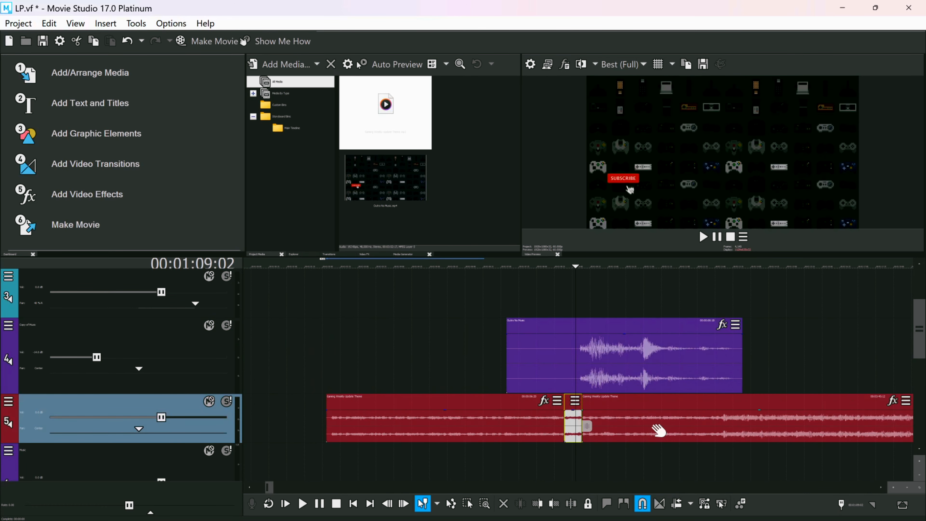
{"action": "left_click", "coordinate": [652, 428]}
{"action": "left_click", "coordinate": [651, 429]}
{"action": "key", "text": "s"}
{"action": "left_click", "coordinate": [684, 429]}
{"action": "key", "text": "s"}
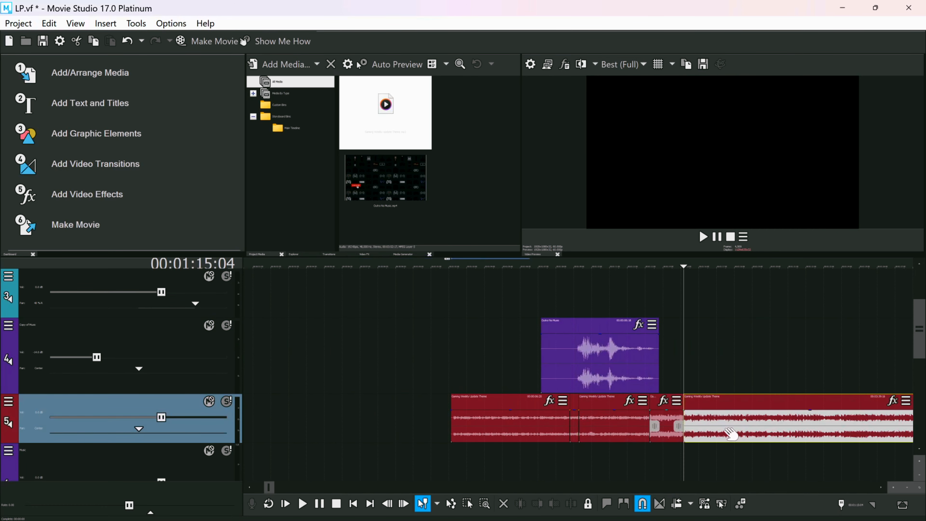
{"action": "left_click", "coordinate": [798, 431]}
{"action": "key", "text": "s"}
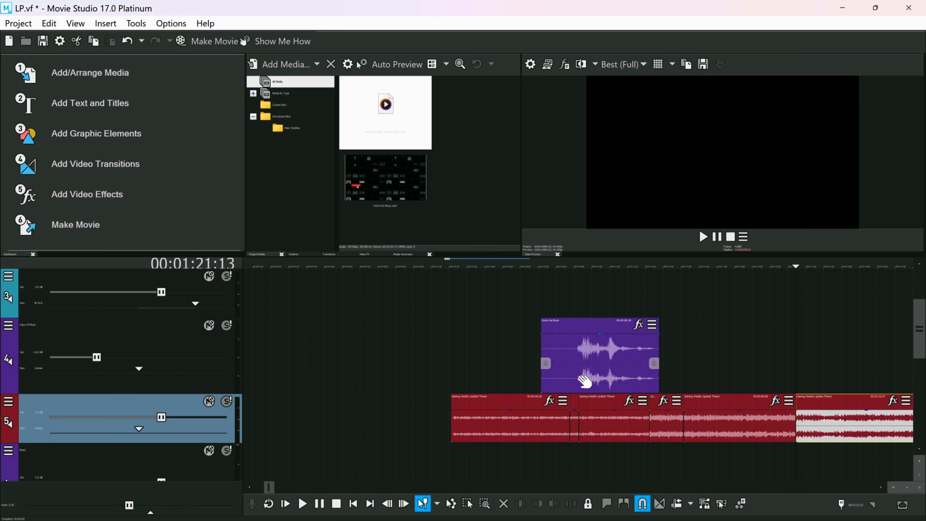
- Try moving the title clip's audio event onto the music on track 5 and return it to track 4
{"action": "left_click", "coordinate": [595, 428]}
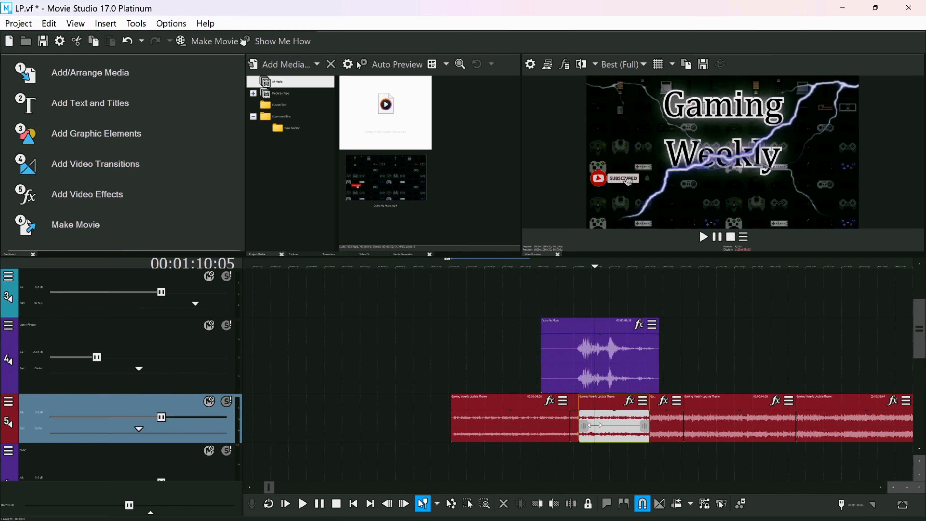
{"action": "left_click", "coordinate": [589, 365]}
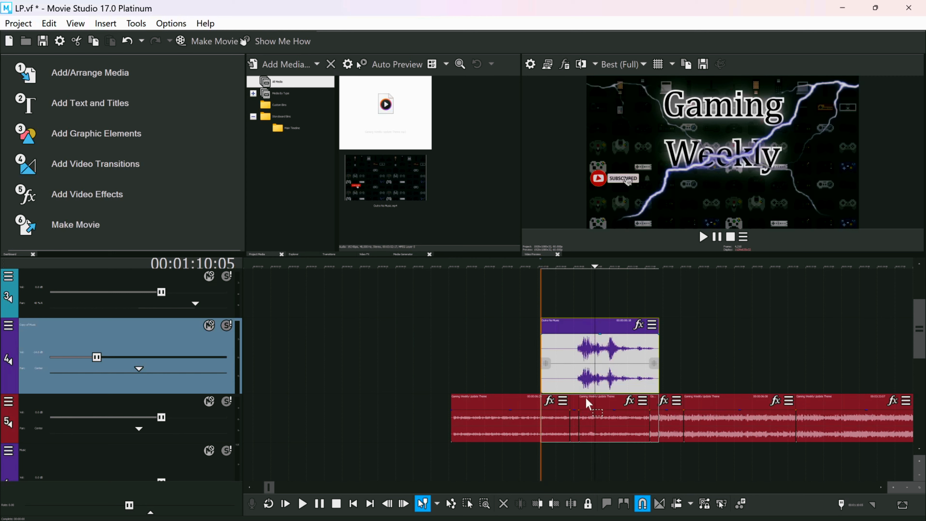
{"action": "left_click_drag", "start_coordinate": [588, 404], "coordinate": [590, 377]}
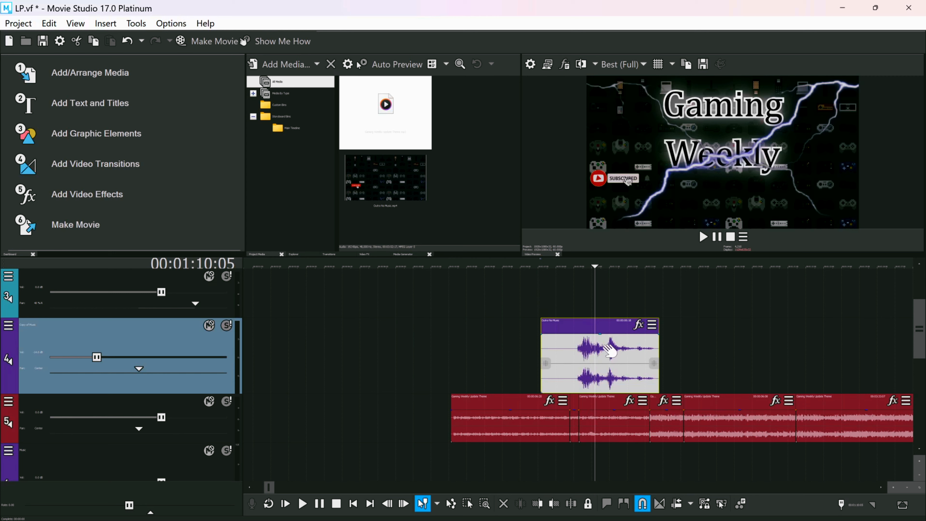
{"action": "scroll", "coordinate": [613, 349], "scroll_direction": "down", "scroll_amount": 8}
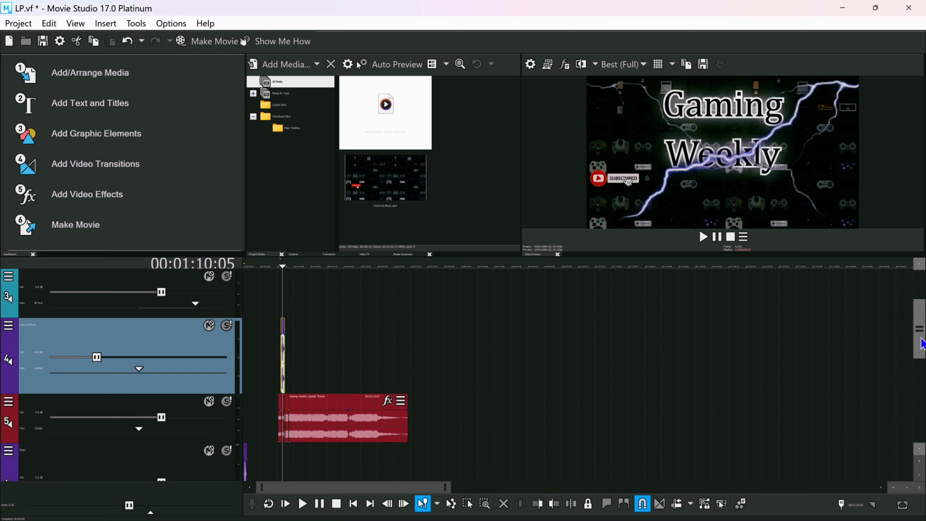
{"action": "left_click_drag", "start_coordinate": [921, 343], "coordinate": [921, 316]}
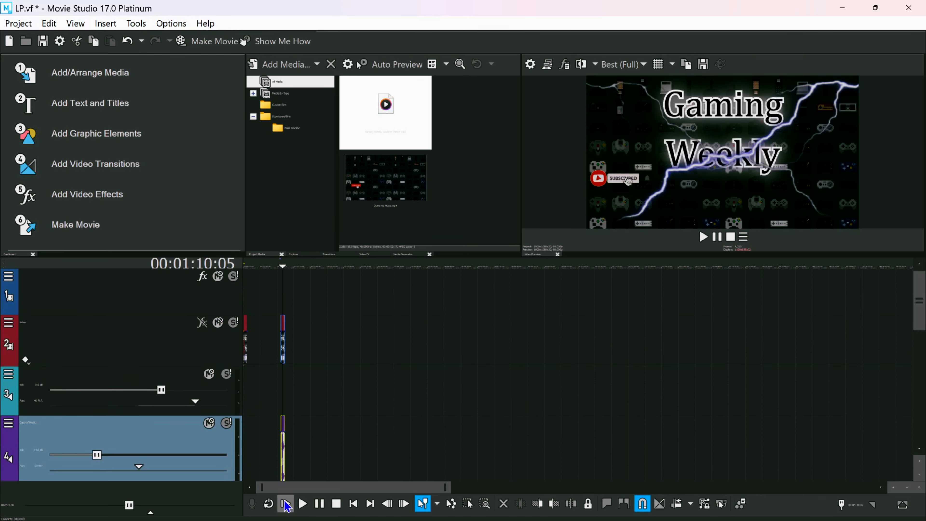
- Play the project from the start to preview the opening title clip
{"action": "left_click", "coordinate": [286, 503]}
{"action": "scroll", "coordinate": [257, 441], "scroll_direction": "up", "scroll_amount": 2}
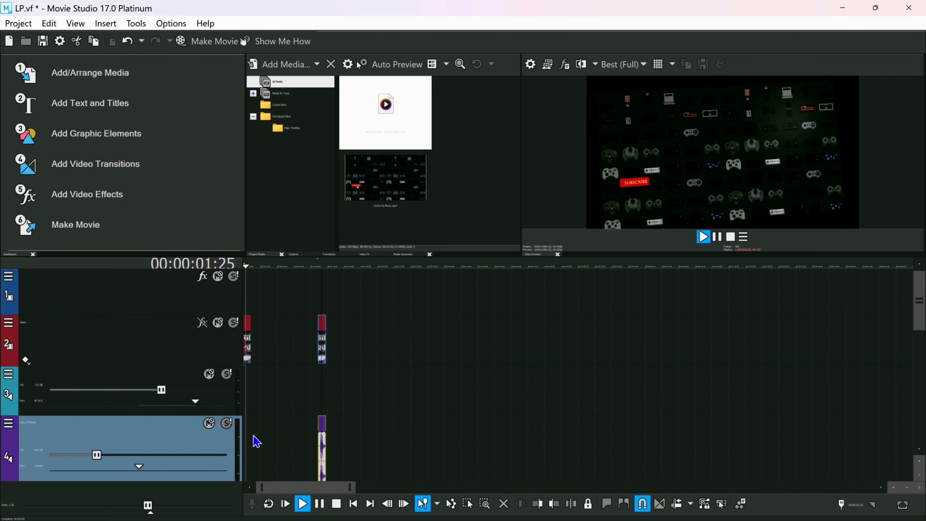
{"action": "scroll", "coordinate": [277, 435], "scroll_direction": "up", "scroll_amount": 4}
{"action": "scroll", "coordinate": [709, 455], "scroll_direction": "down", "scroll_amount": 9}
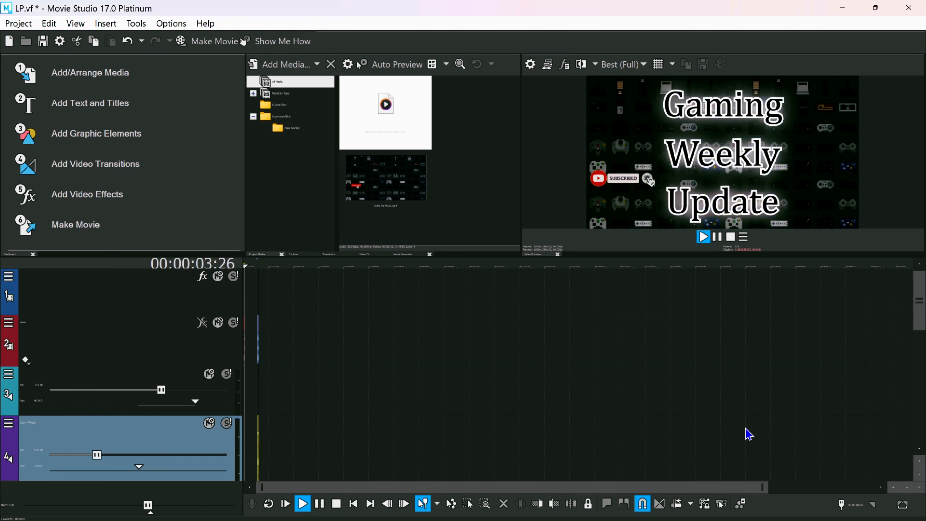
- Move the playhead to the closing clip at the end of the timeline, then play and stop it to check the ending
{"action": "left_click", "coordinate": [899, 368]}
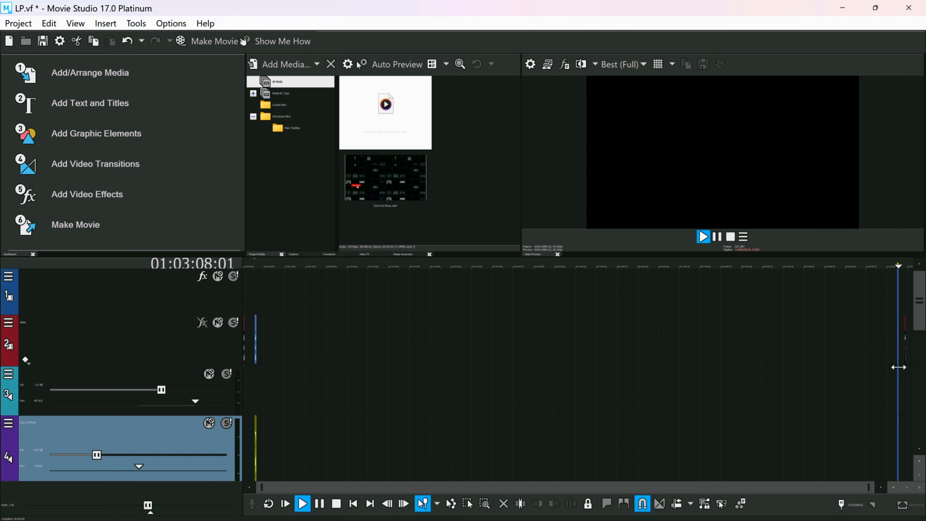
{"action": "scroll", "coordinate": [904, 378], "scroll_direction": "up", "scroll_amount": 5}
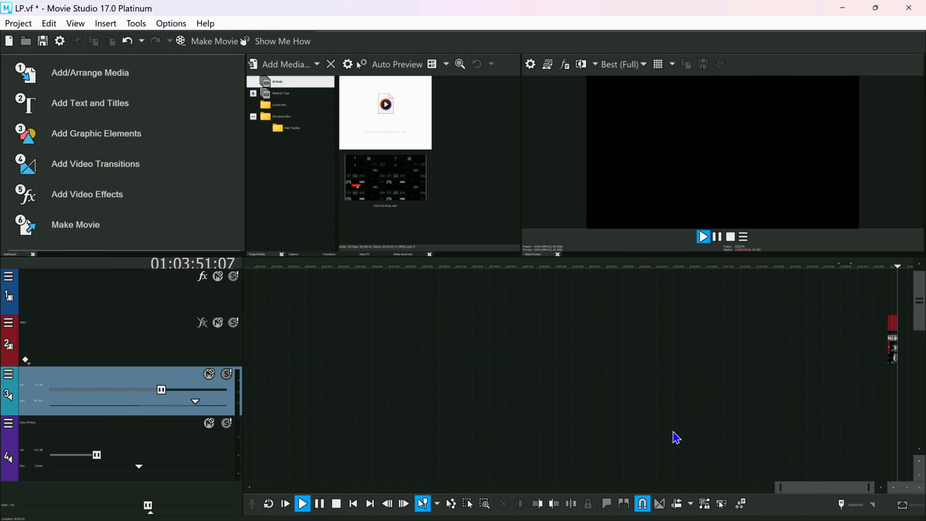
{"action": "key", "text": "space"}
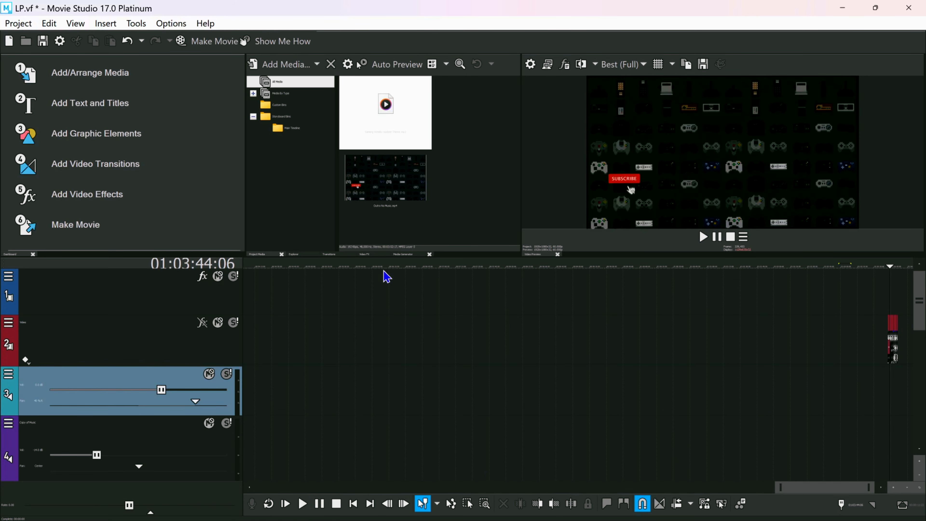
{"action": "scroll", "coordinate": [467, 388], "scroll_direction": "down", "scroll_amount": 4}
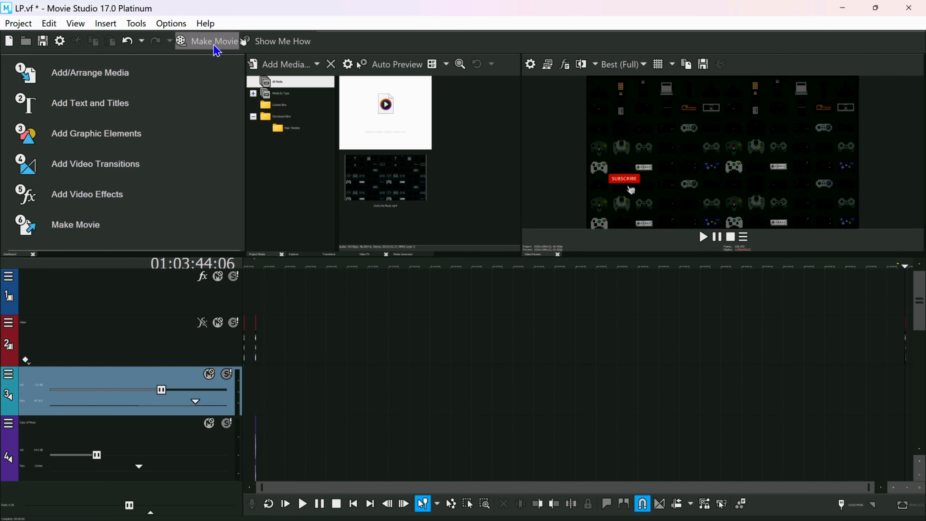
- Start exporting the movie to the hard drive as MP4 and open the advanced render options
{"action": "left_click", "coordinate": [200, 43]}
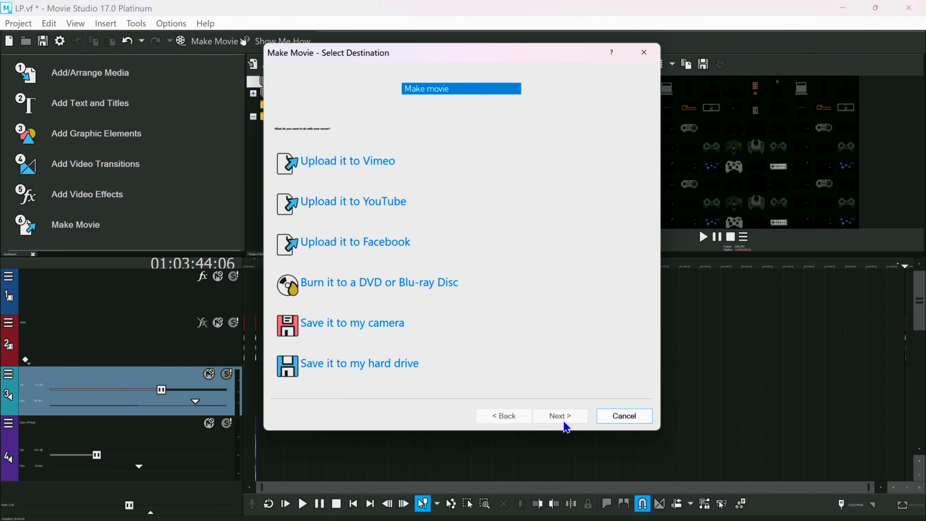
{"action": "left_click", "coordinate": [405, 367]}
{"action": "left_click", "coordinate": [344, 214]}
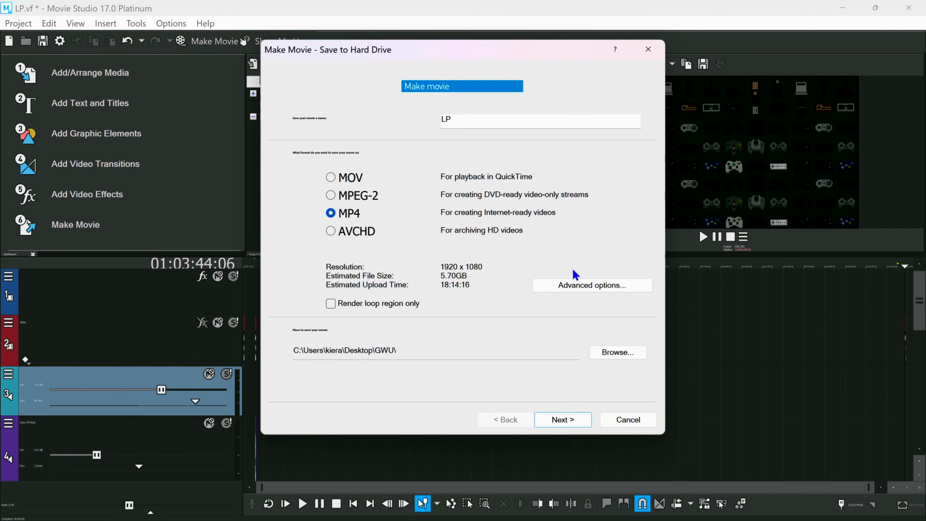
{"action": "left_click", "coordinate": [580, 286]}
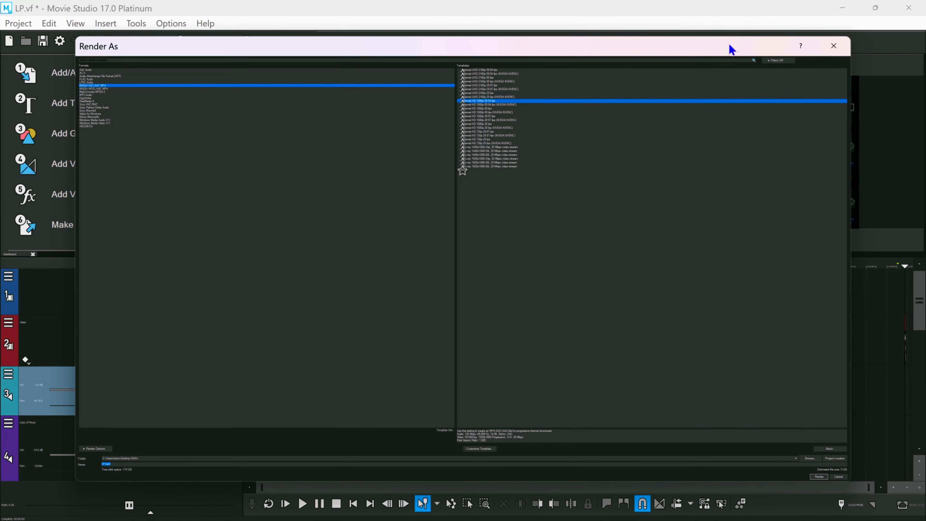
- Choose the MAGIX AVC/AAC MP4 render format with the Internet UHD 2160p 59.94 fps template
{"action": "left_click_drag", "start_coordinate": [460, 51], "coordinate": [444, 192]}
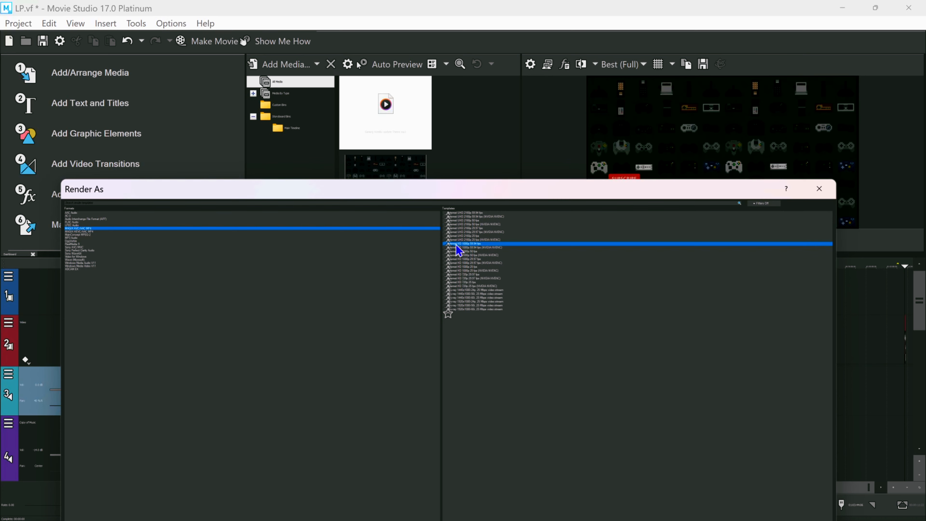
{"action": "left_click", "coordinate": [471, 213]}
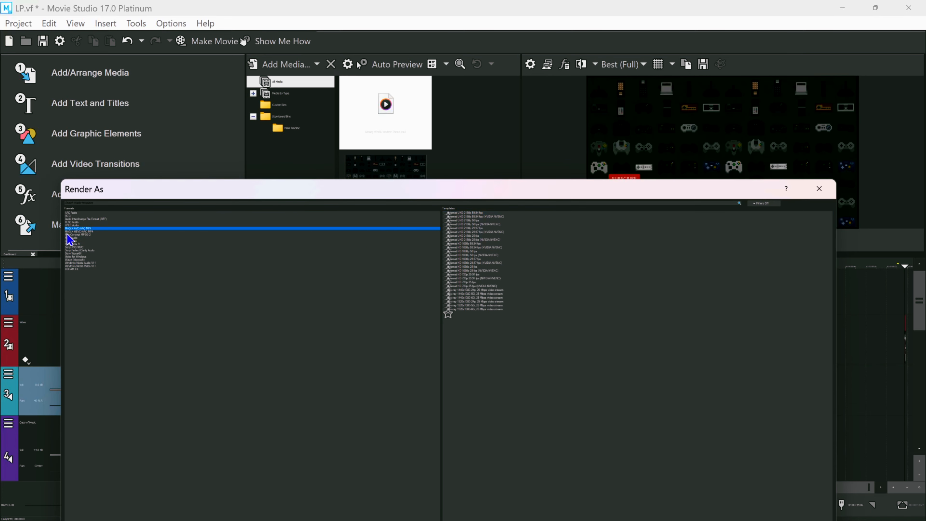
{"action": "left_click", "coordinate": [82, 226]}
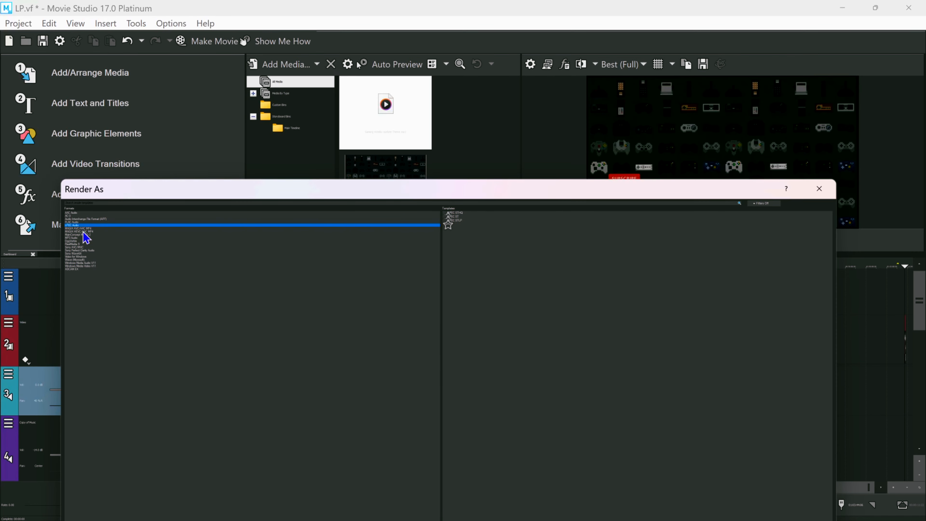
{"action": "left_click", "coordinate": [84, 228]}
{"action": "left_click", "coordinate": [470, 213]}
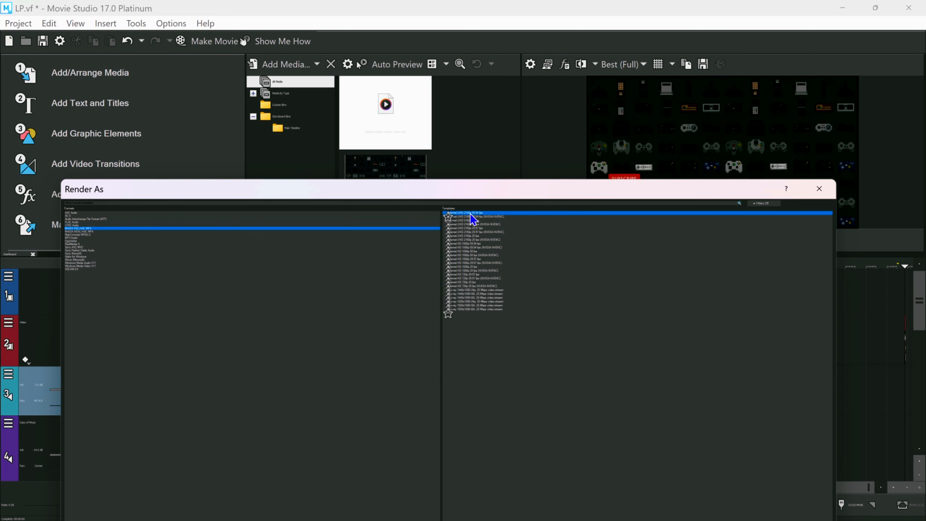
- Inspect the UHD template's custom frame size, try a different frame rate, and close the render settings without rendering
{"action": "left_click_drag", "start_coordinate": [427, 197], "coordinate": [368, 34]}
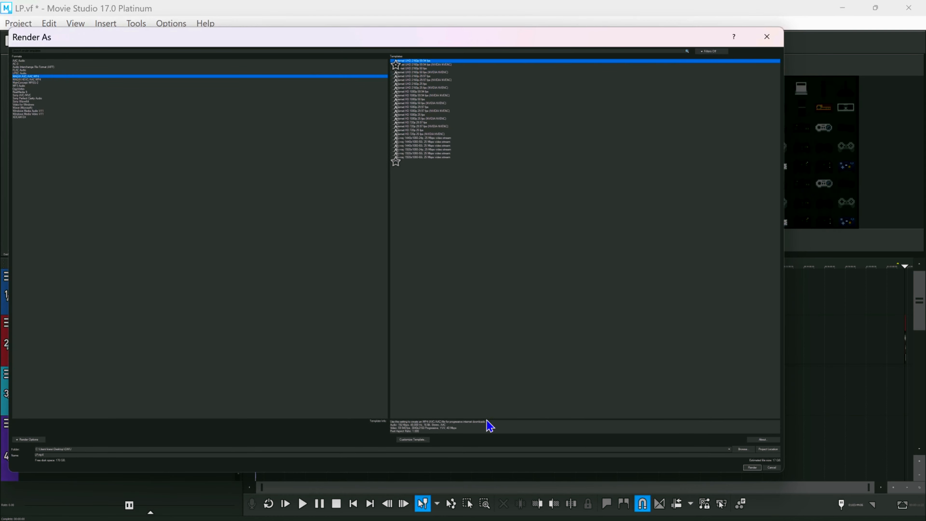
{"action": "left_click", "coordinate": [410, 439]}
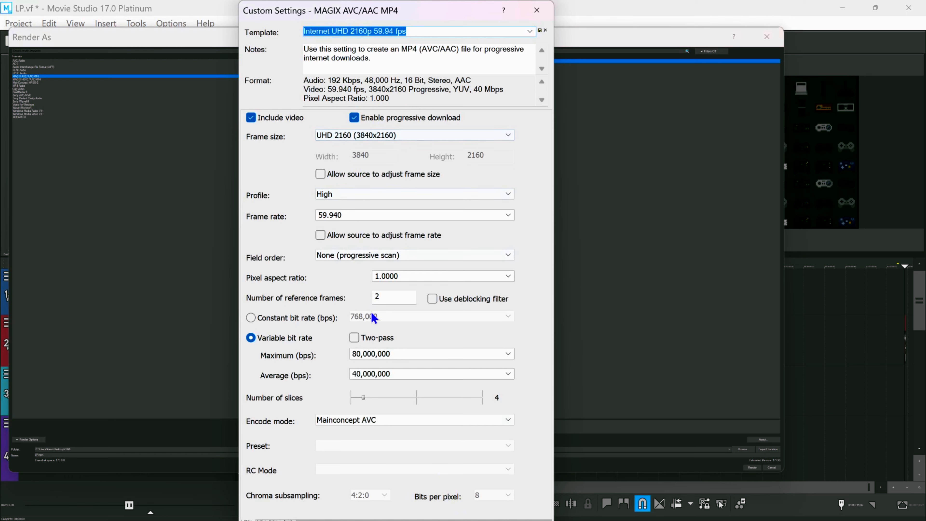
{"action": "left_click", "coordinate": [382, 135]}
{"action": "left_click", "coordinate": [382, 135]}
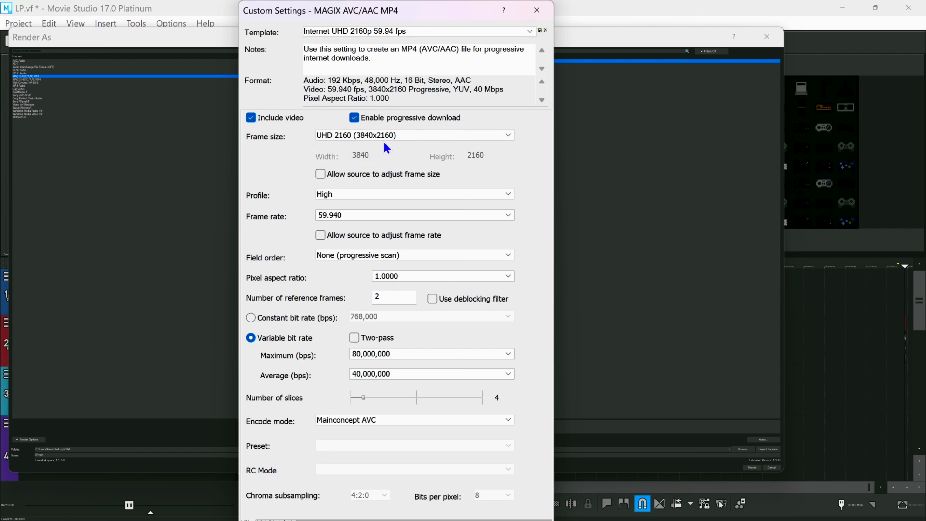
{"action": "left_click", "coordinate": [353, 211]}
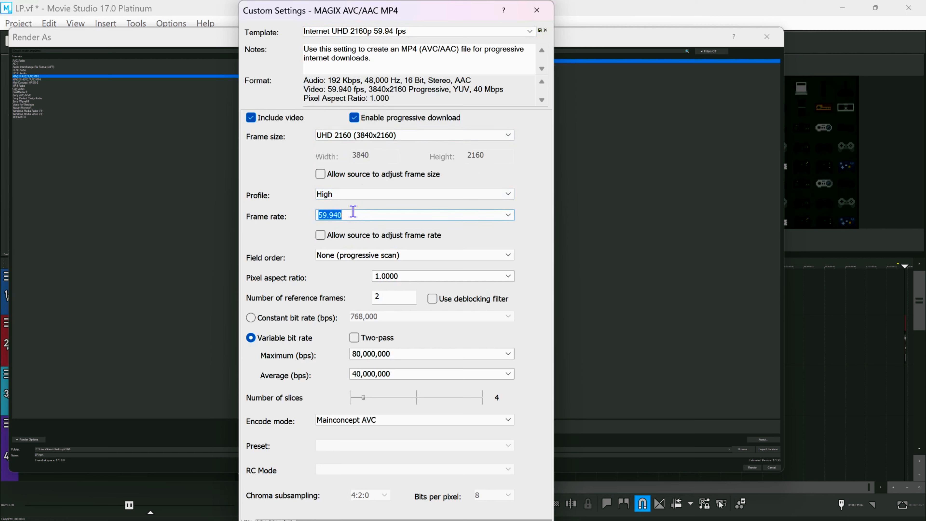
{"action": "type", "text": "6"}
{"action": "type", "text": "09"}
{"action": "left_click_drag", "start_coordinate": [426, 12], "coordinate": [405, 82]}
{"action": "left_click", "coordinate": [515, 81]}
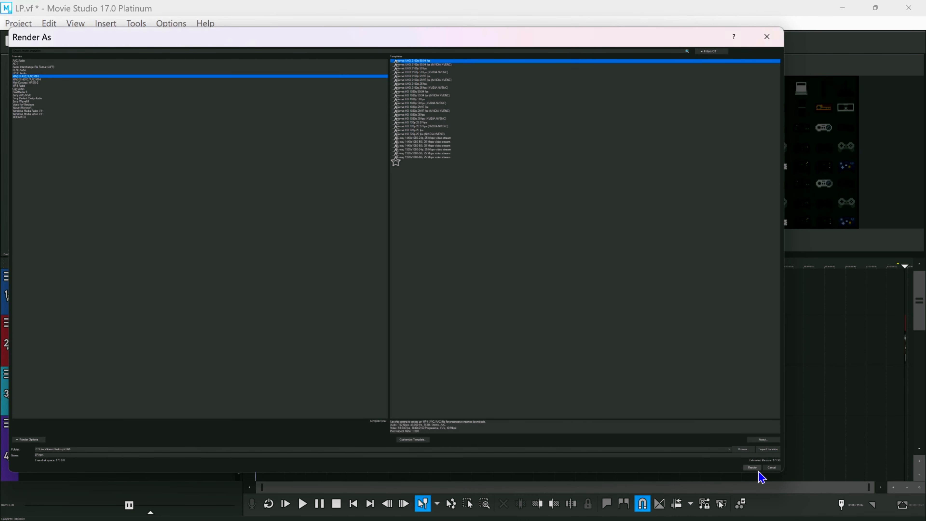
{"action": "left_click", "coordinate": [73, 450]}
{"action": "left_click", "coordinate": [772, 468]}
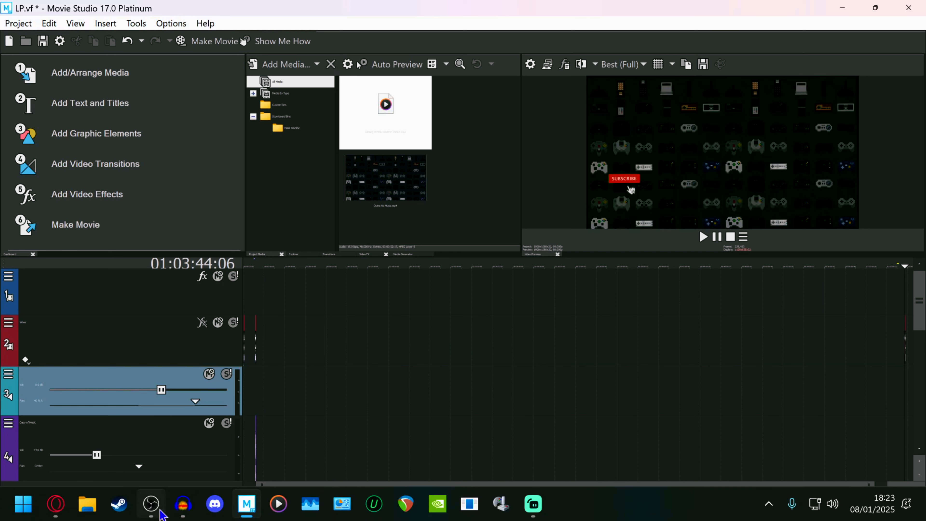
- Switch to OBS Studio and hide the Video Capture Device 5 source in the 2. Stream scene
{"action": "mouse_move", "coordinate": [163, 514]}
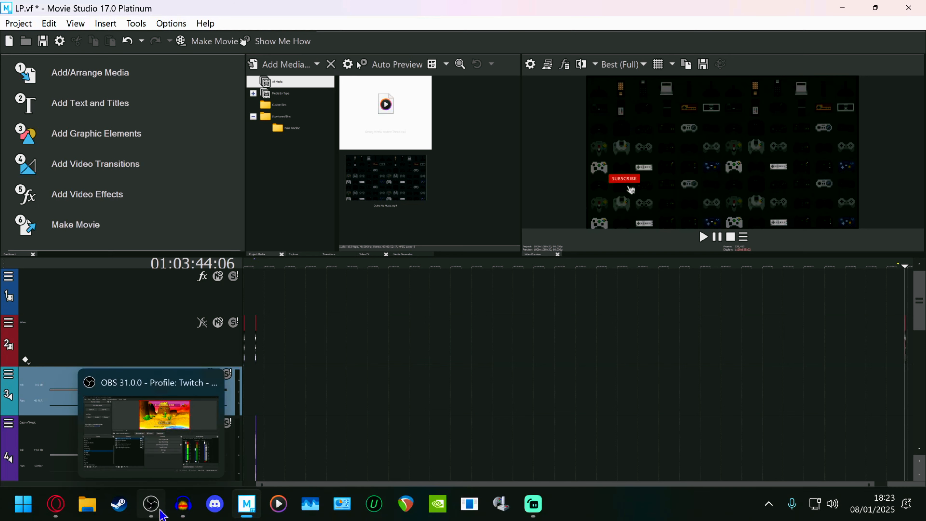
{"action": "left_click", "coordinate": [151, 430]}
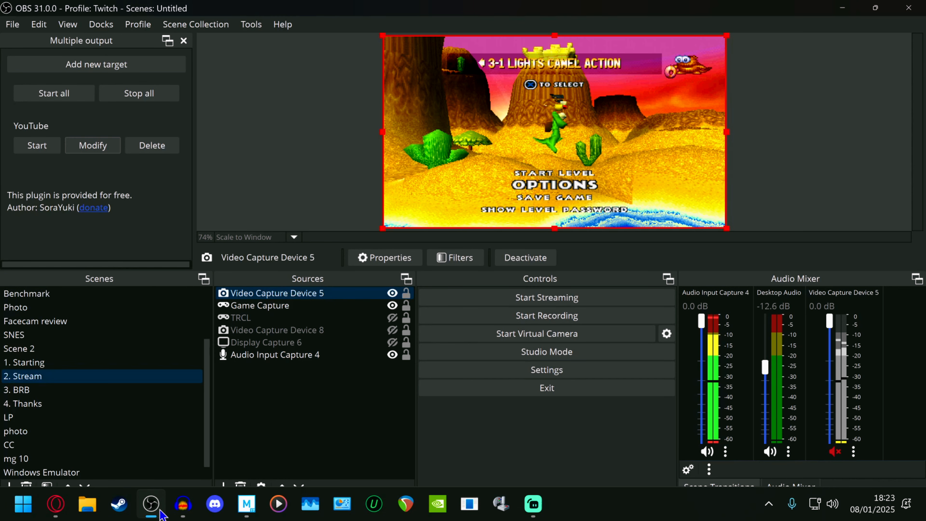
{"action": "left_click", "coordinate": [391, 293]}
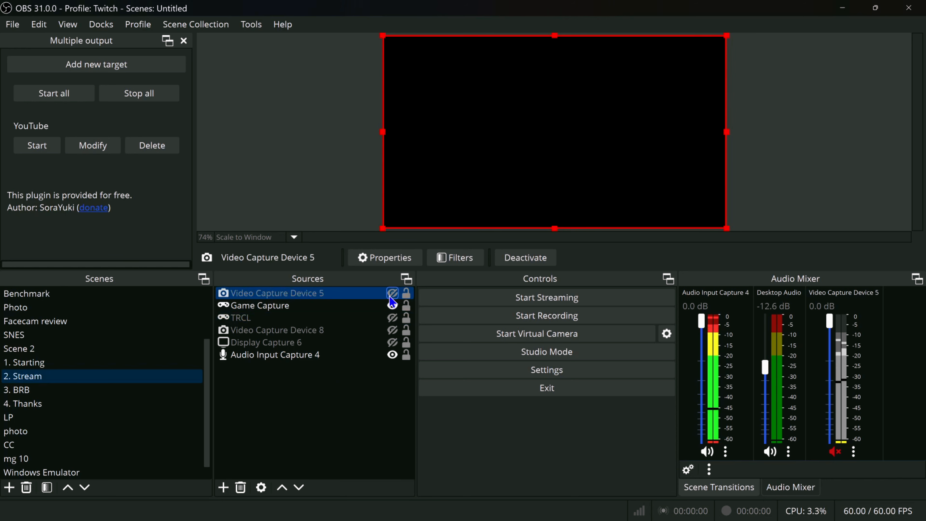
{"action": "left_click", "coordinate": [393, 305]}
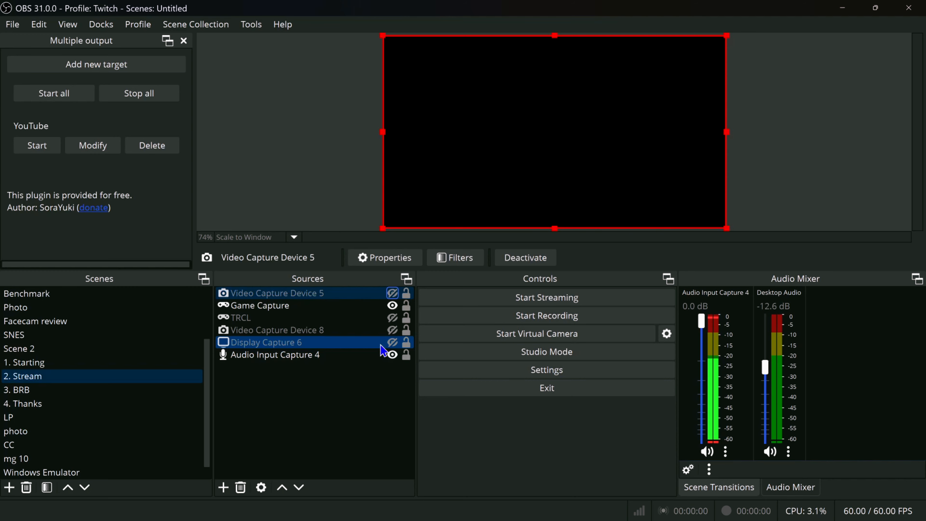
{"action": "left_click", "coordinate": [380, 345], "text": "ctrl"}
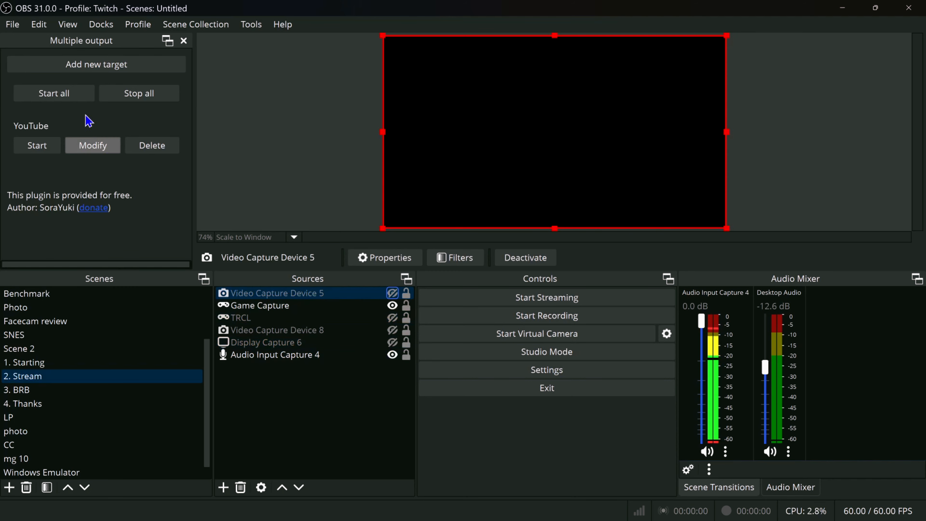